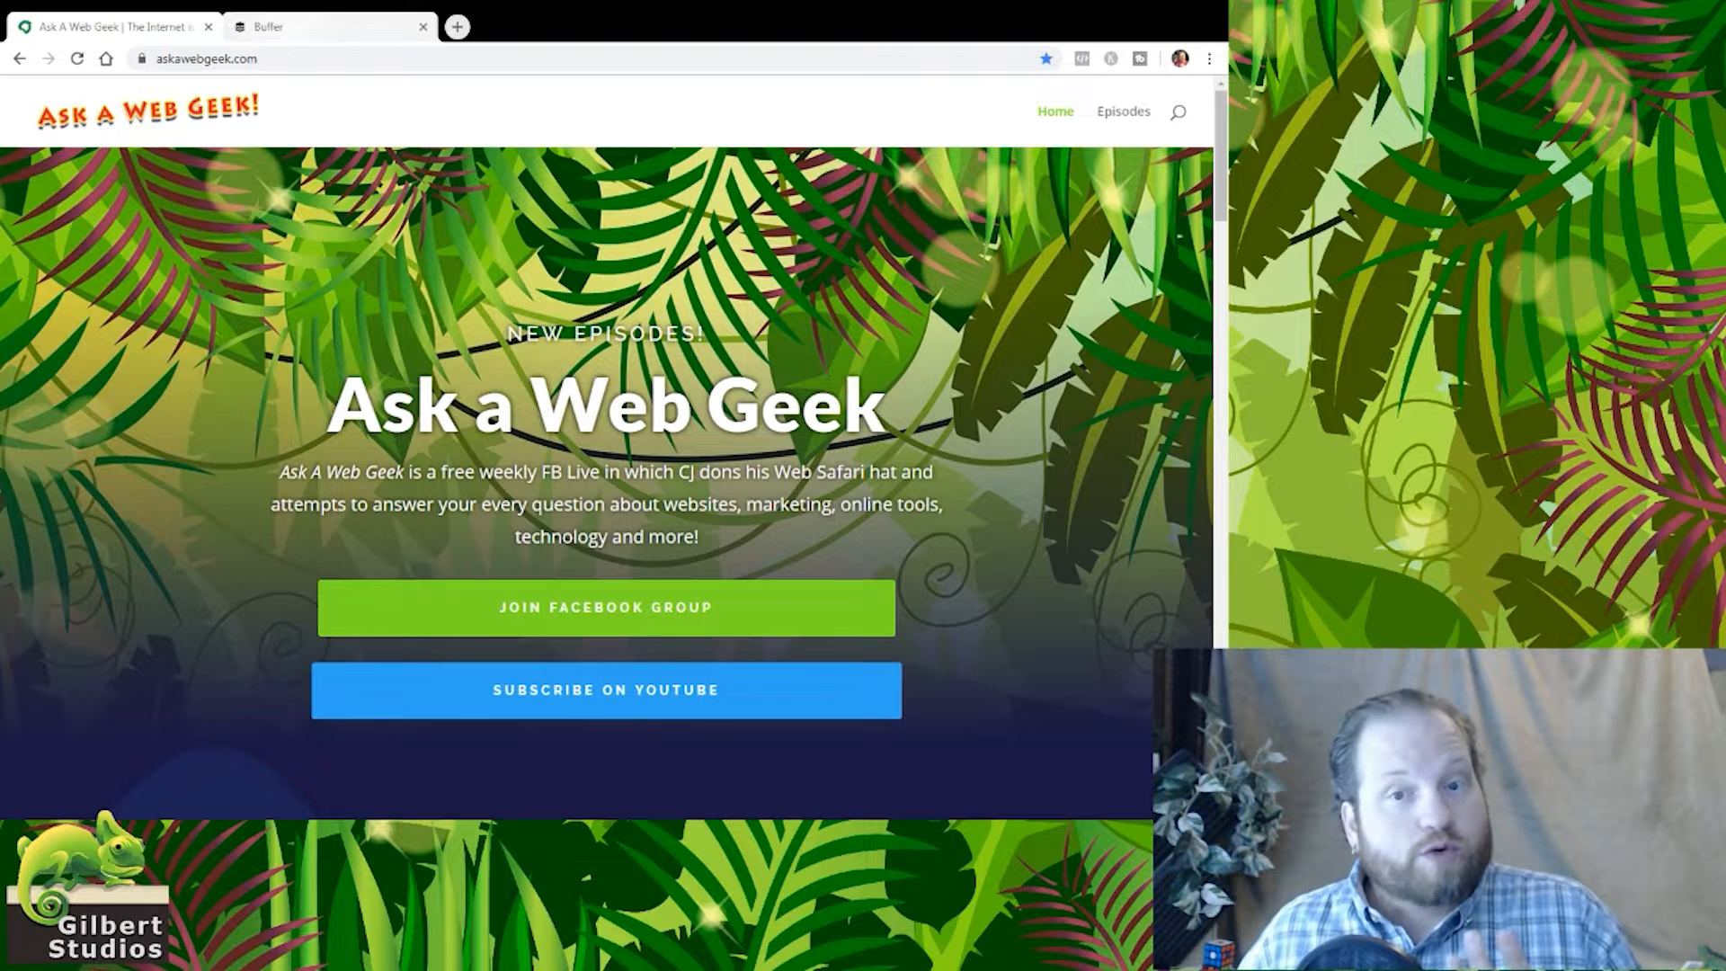
- Switch to the Buffer dashboard that shows the LinkedIn account's post queue
click(356, 32)
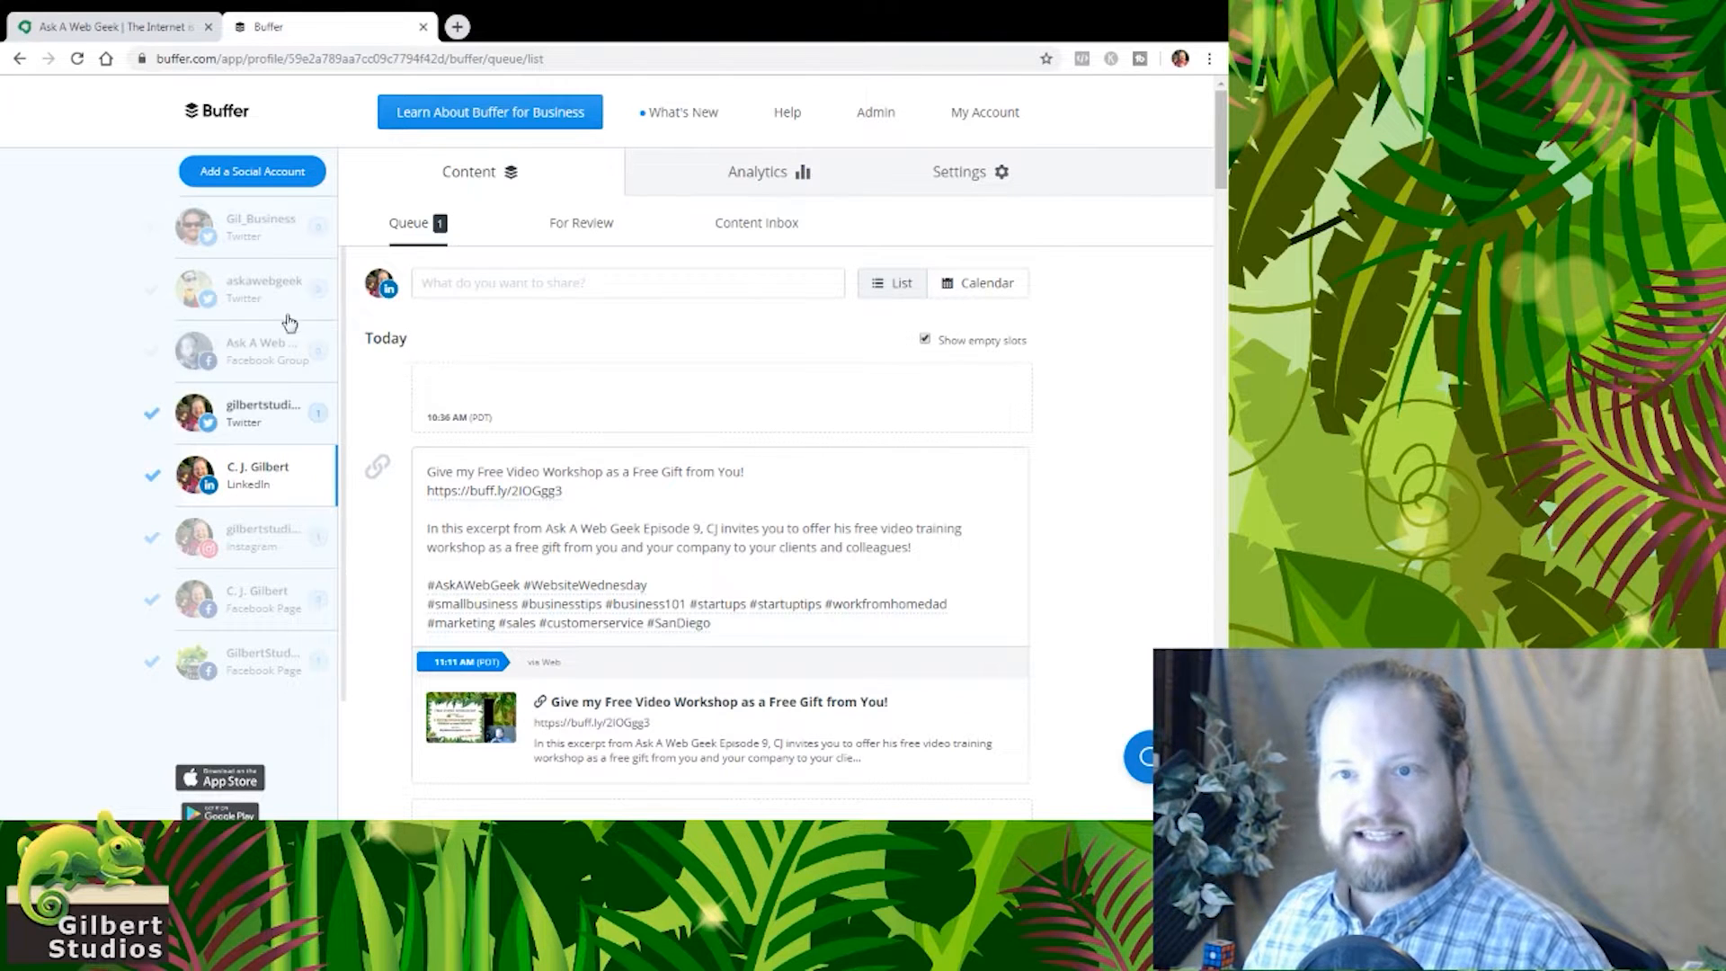
mouse_move(732, 658)
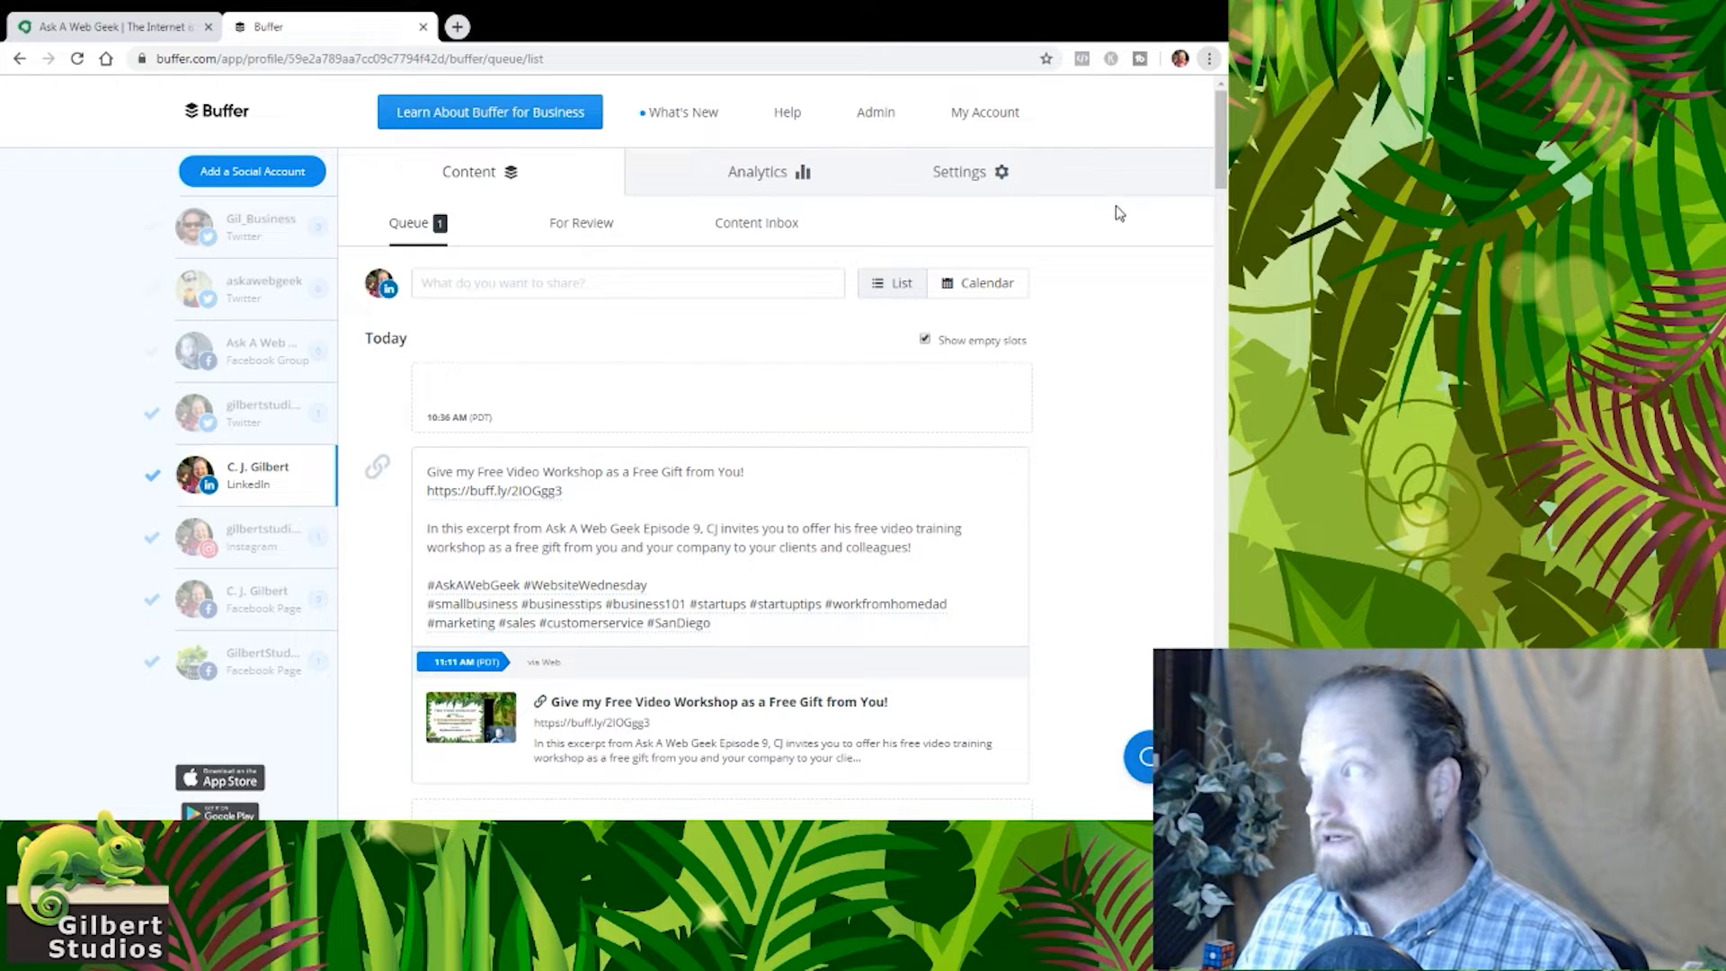
- Open Buffer's Publish pricing page, examine the account and post limits of the paid and Free plans, and close it
click(458, 28)
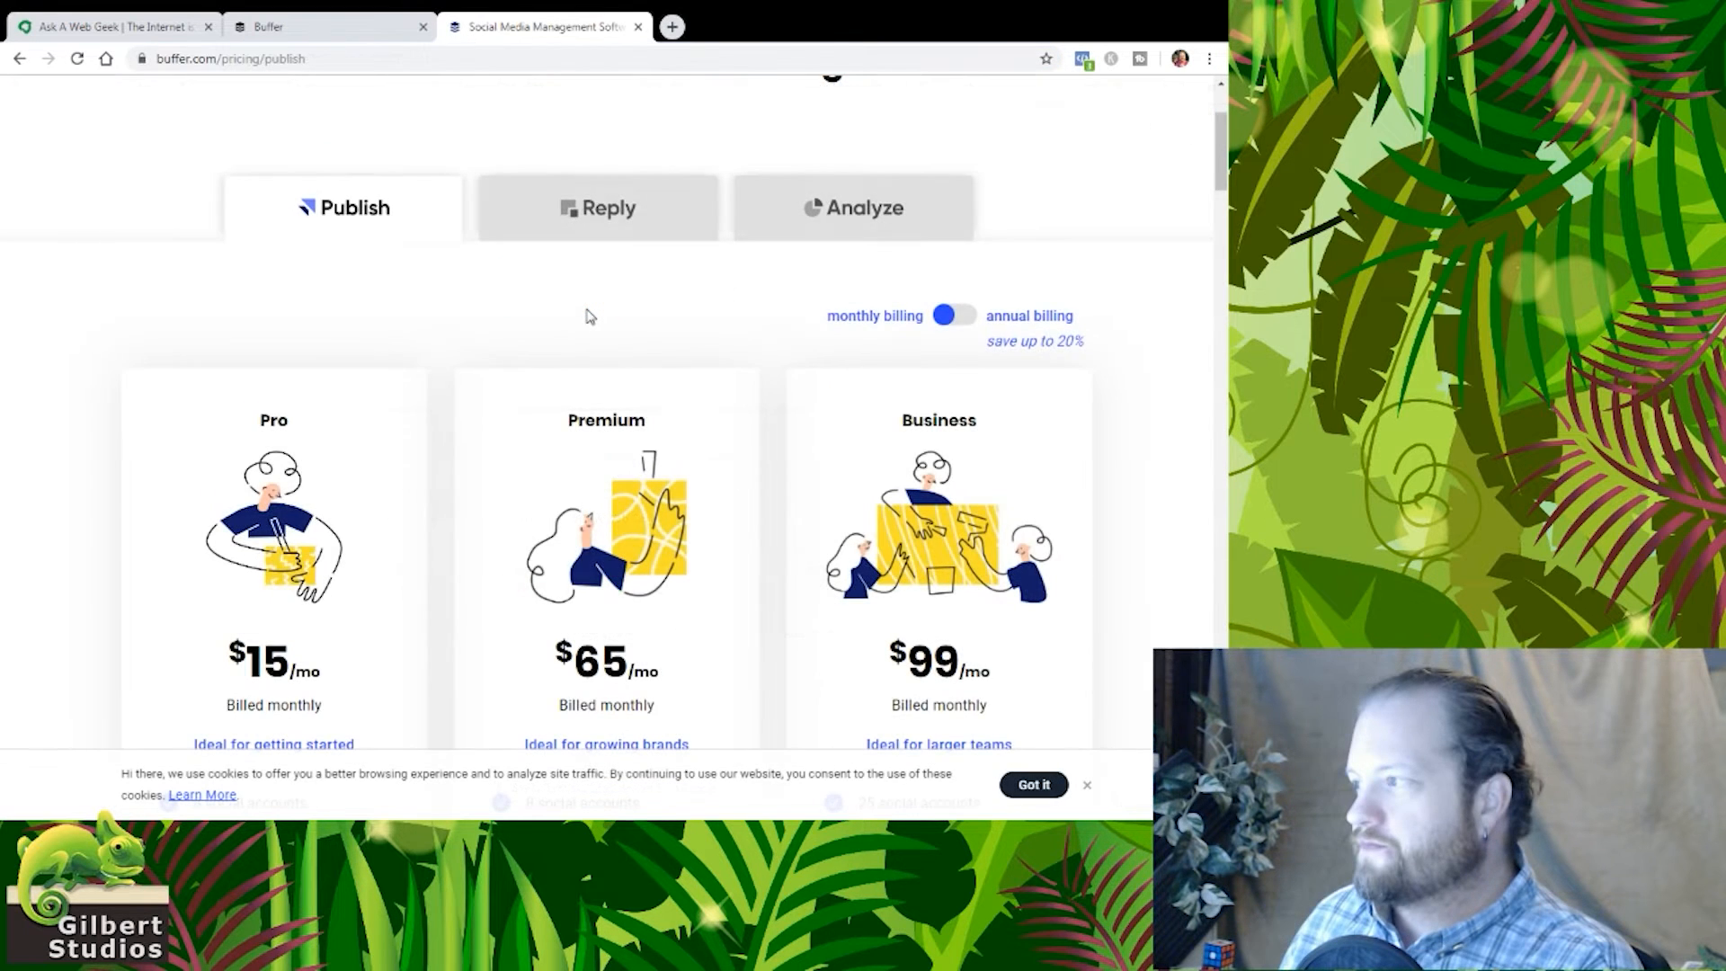
scroll(270, 266, down, 5)
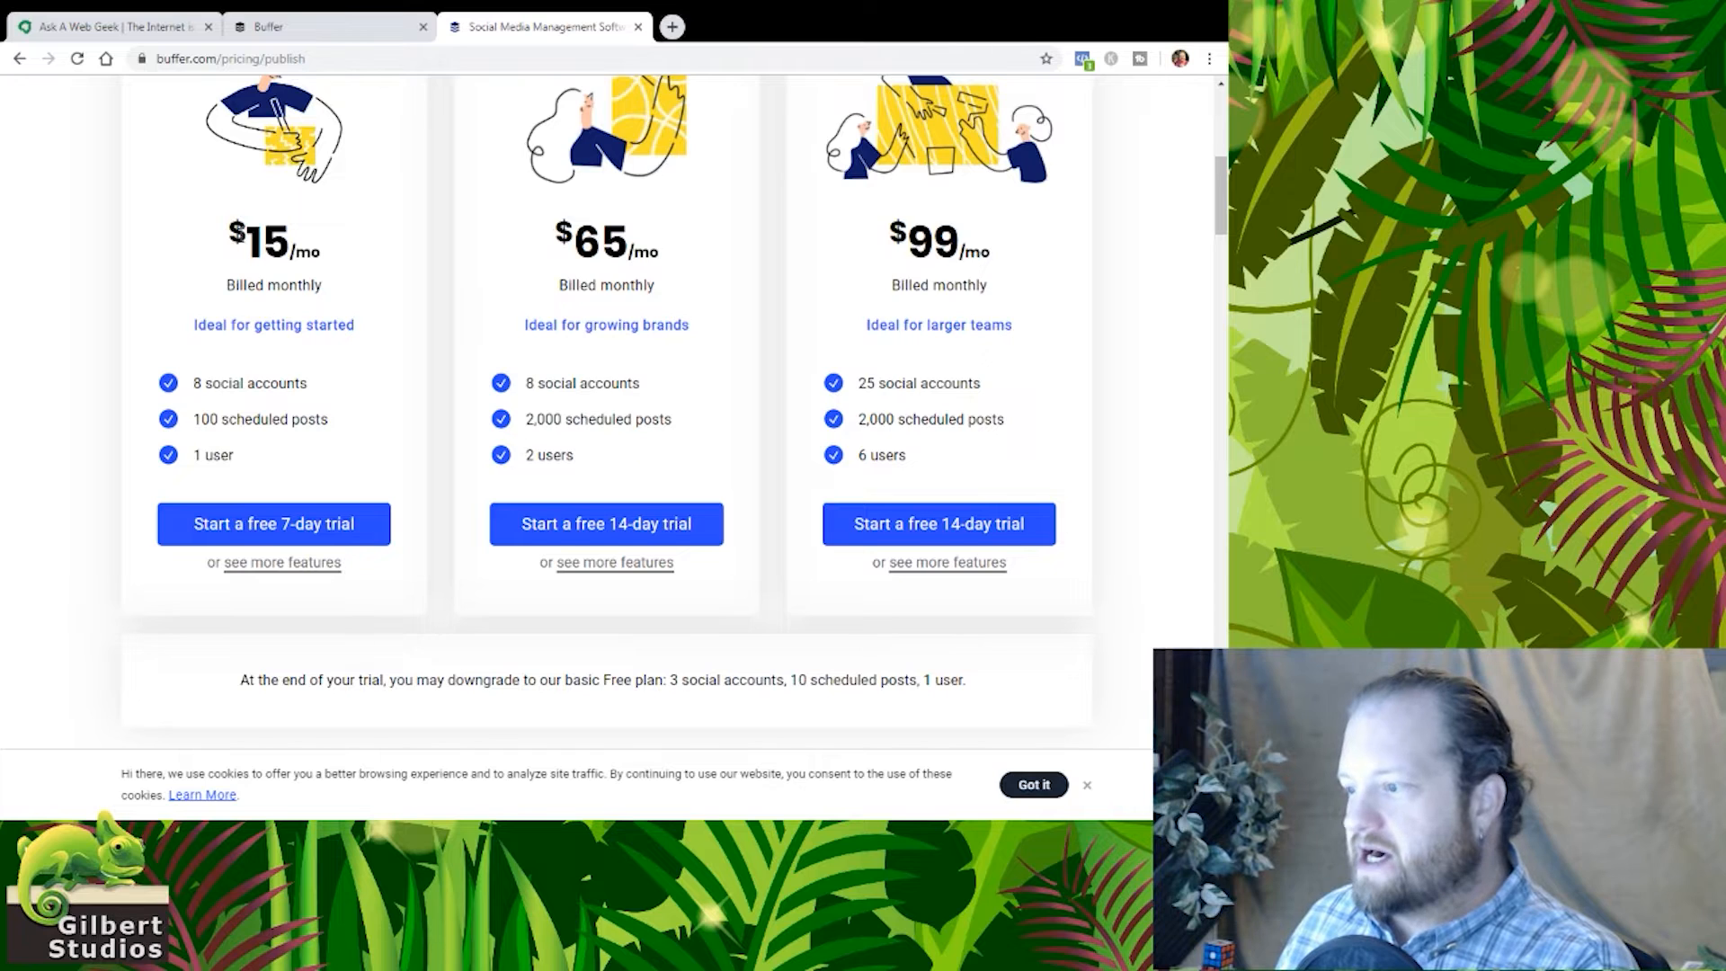
scroll(240, 237, up, 2)
scroll(259, 347, down, 2)
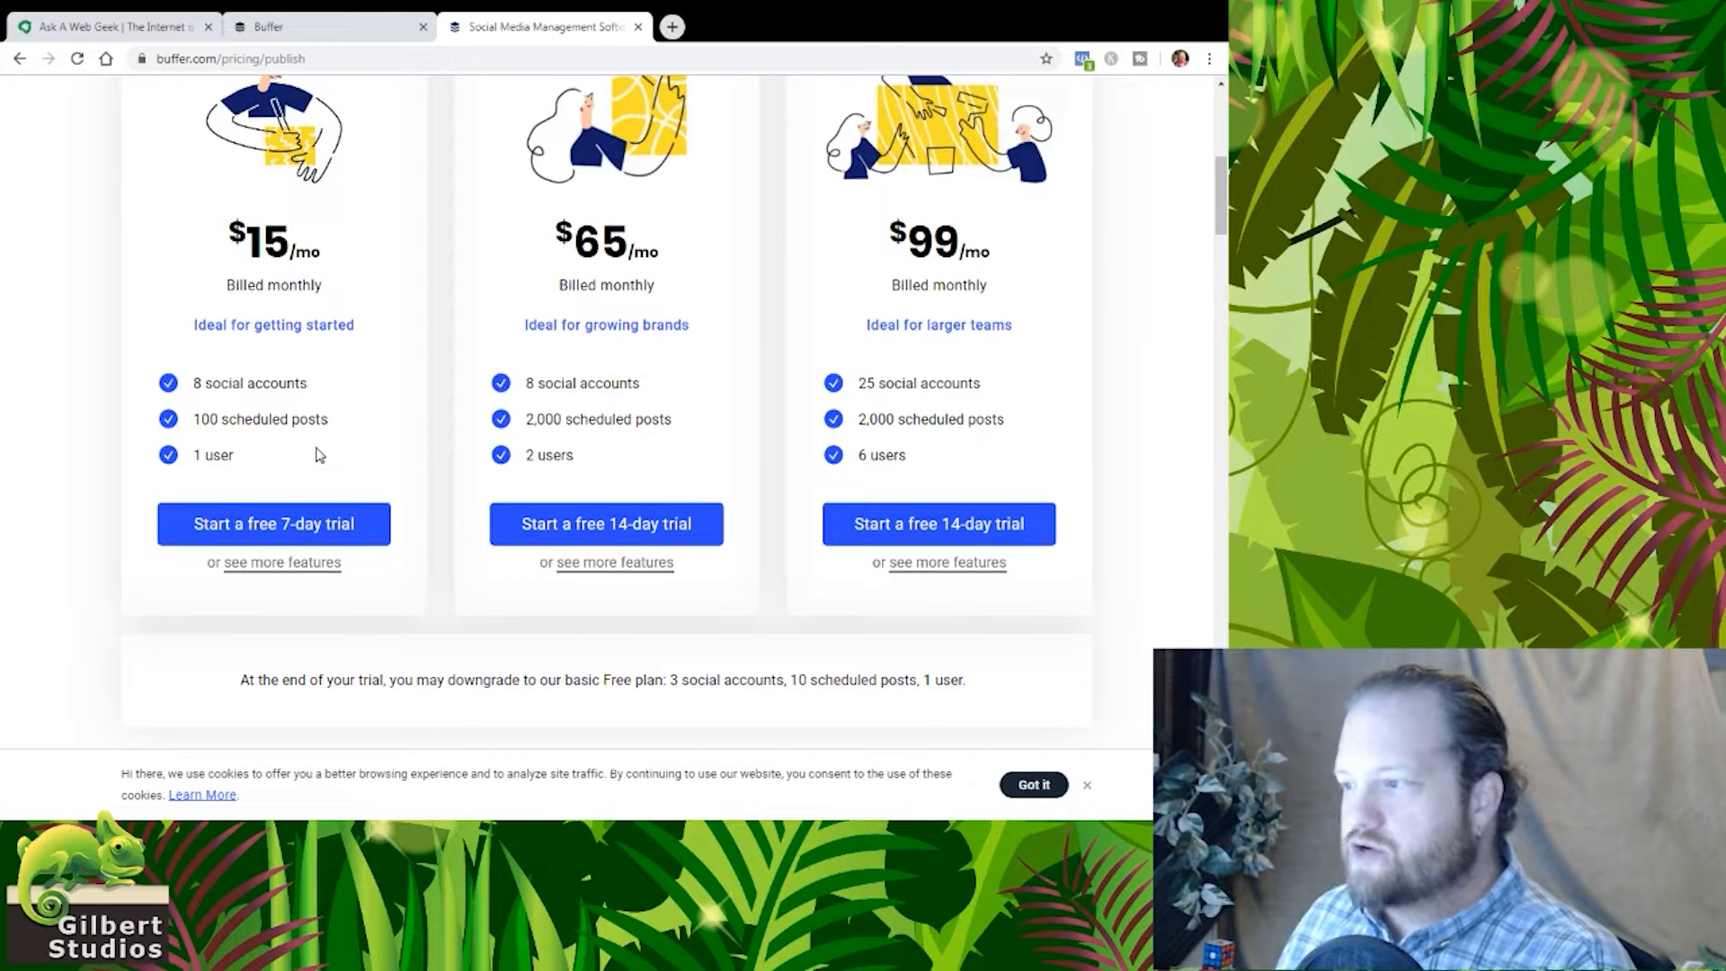
scroll(317, 454, down, 5)
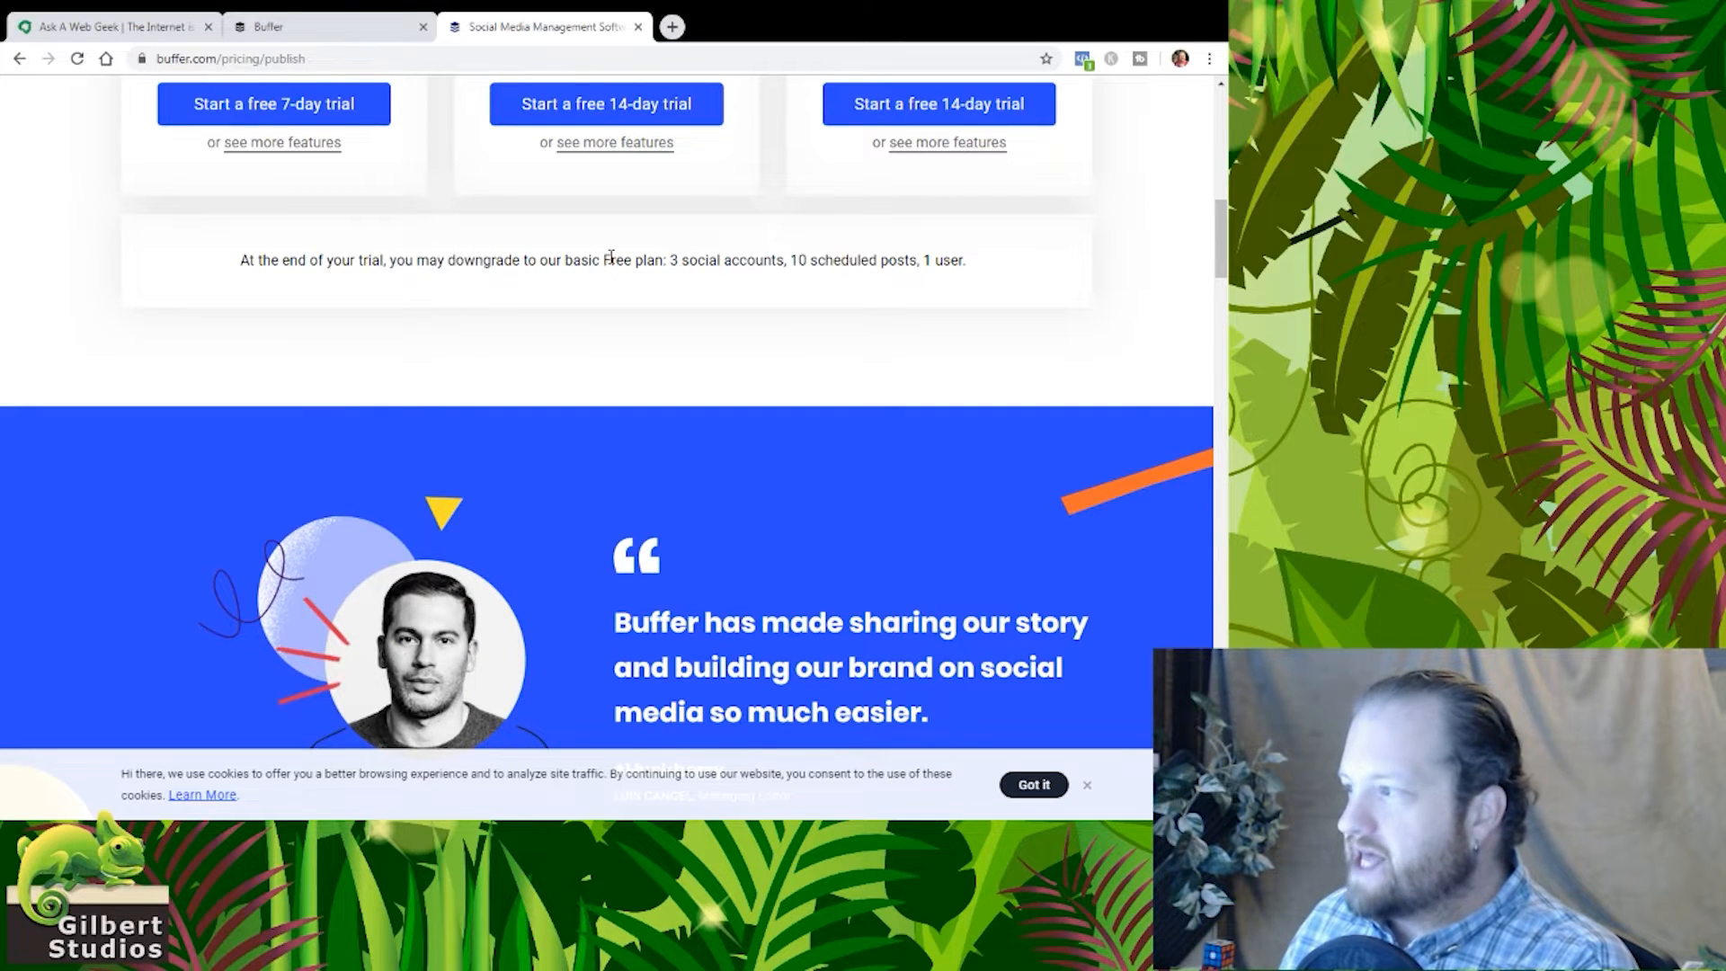
drag(603, 262, 917, 270)
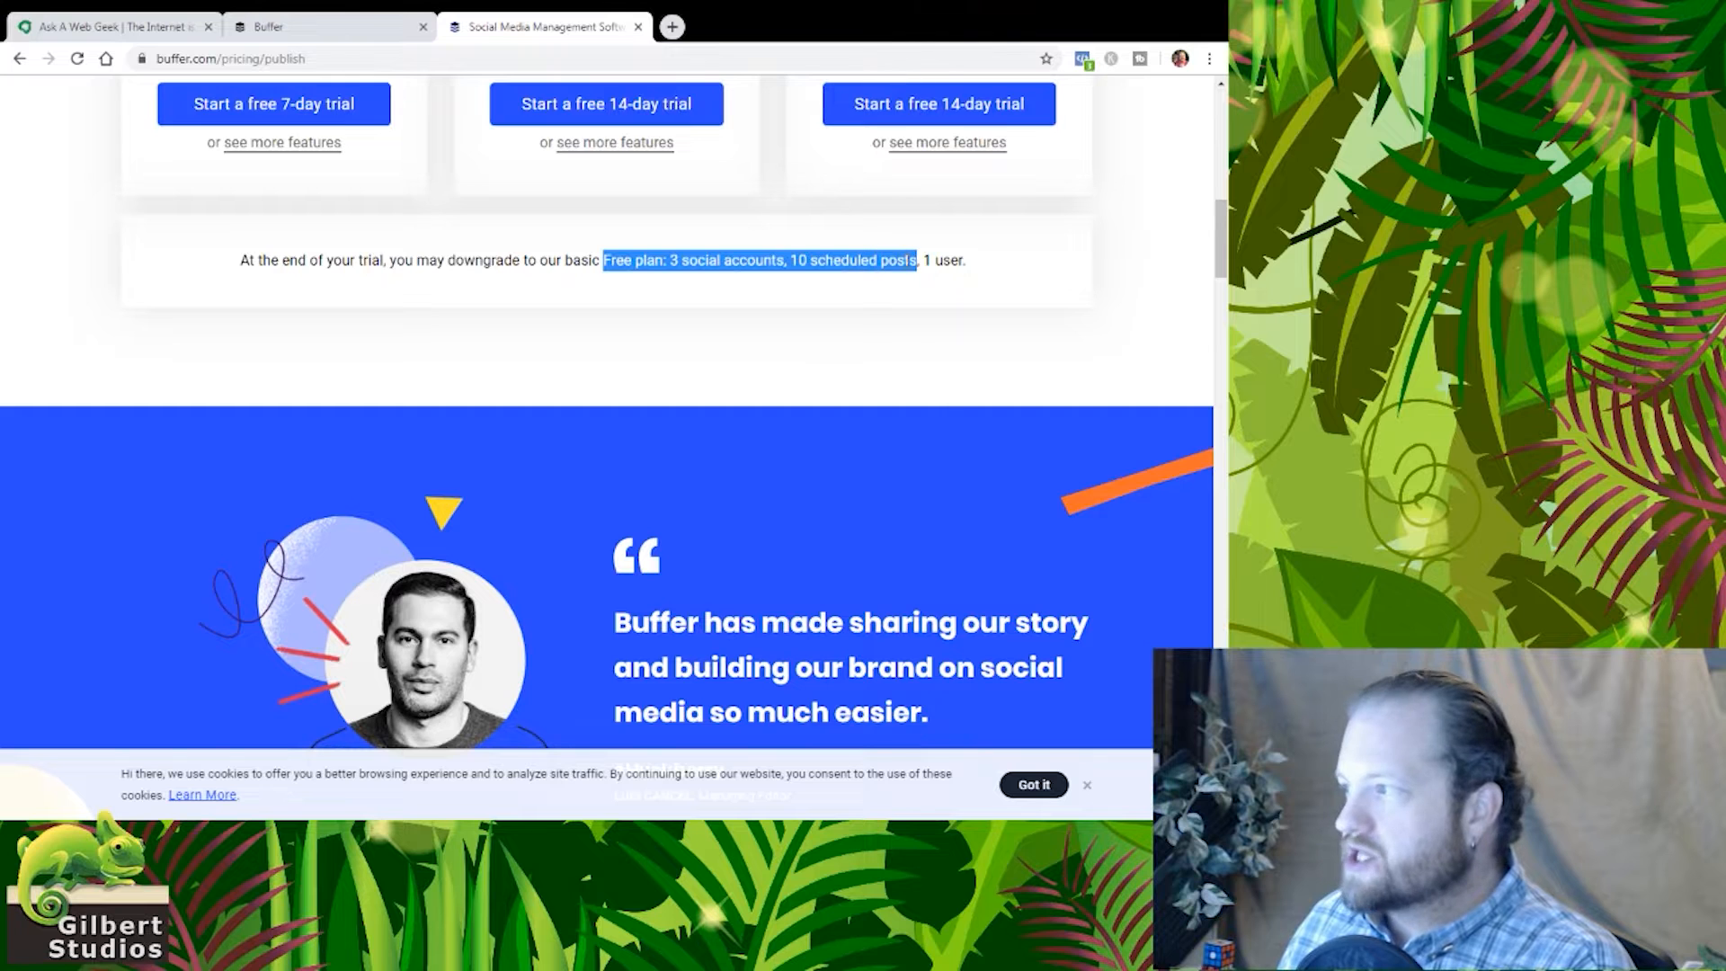
scroll(887, 342, up, 3)
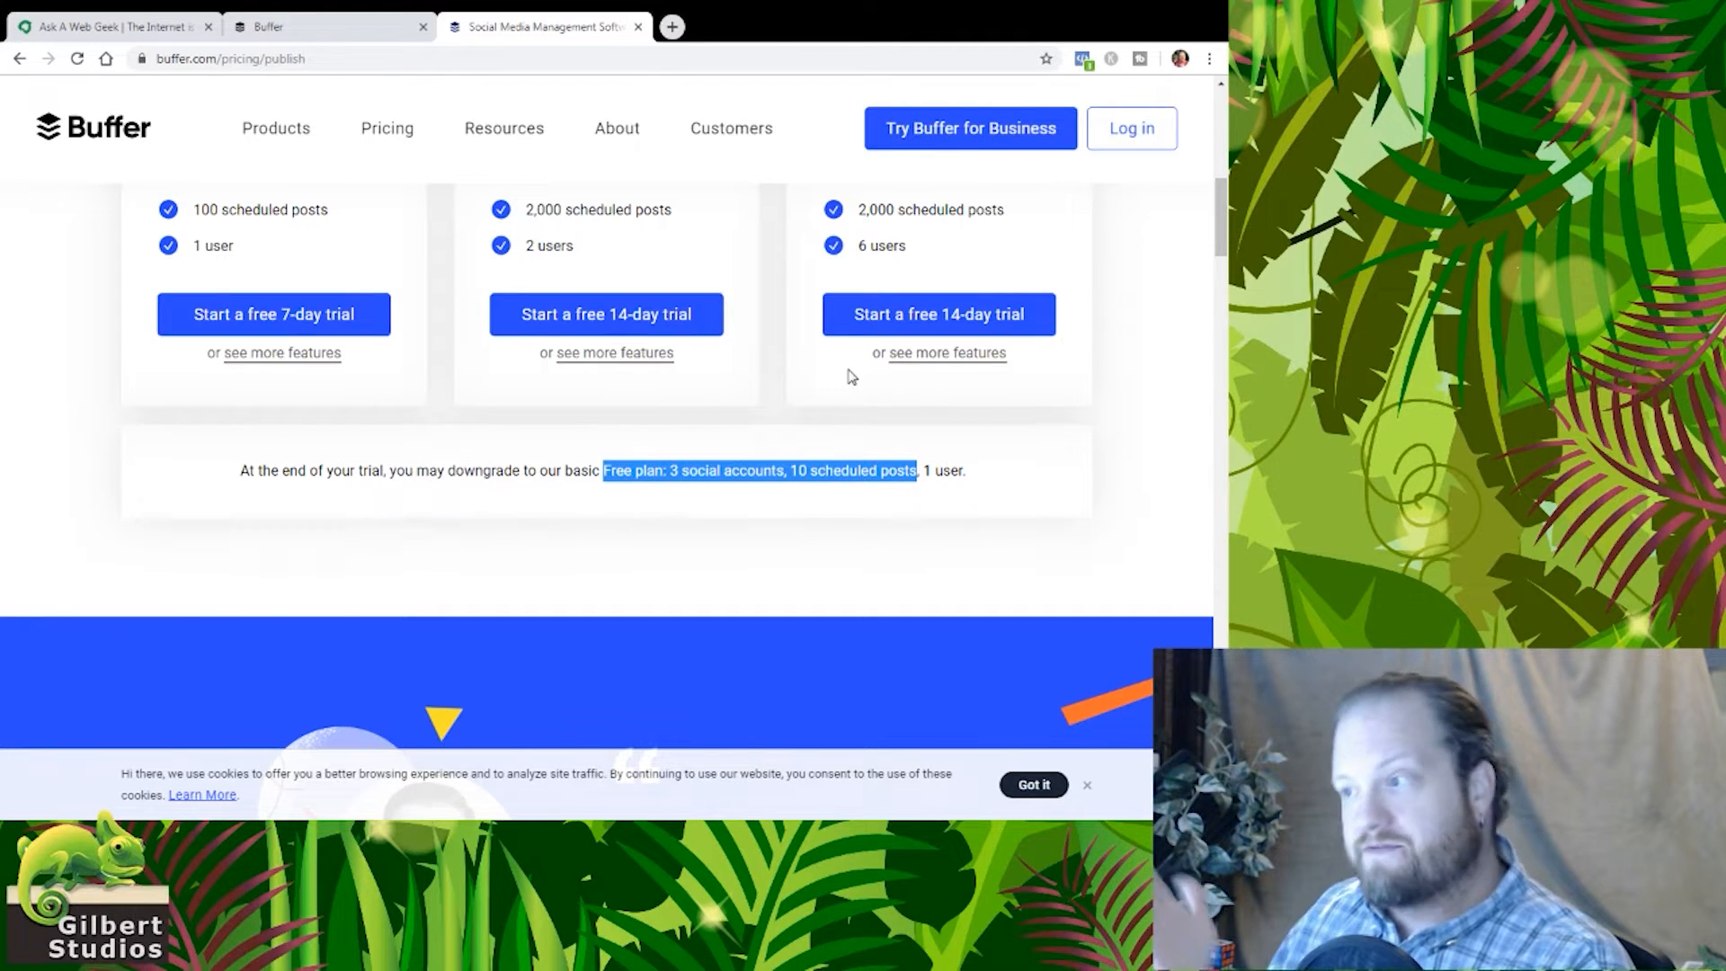
scroll(852, 378, up, 5)
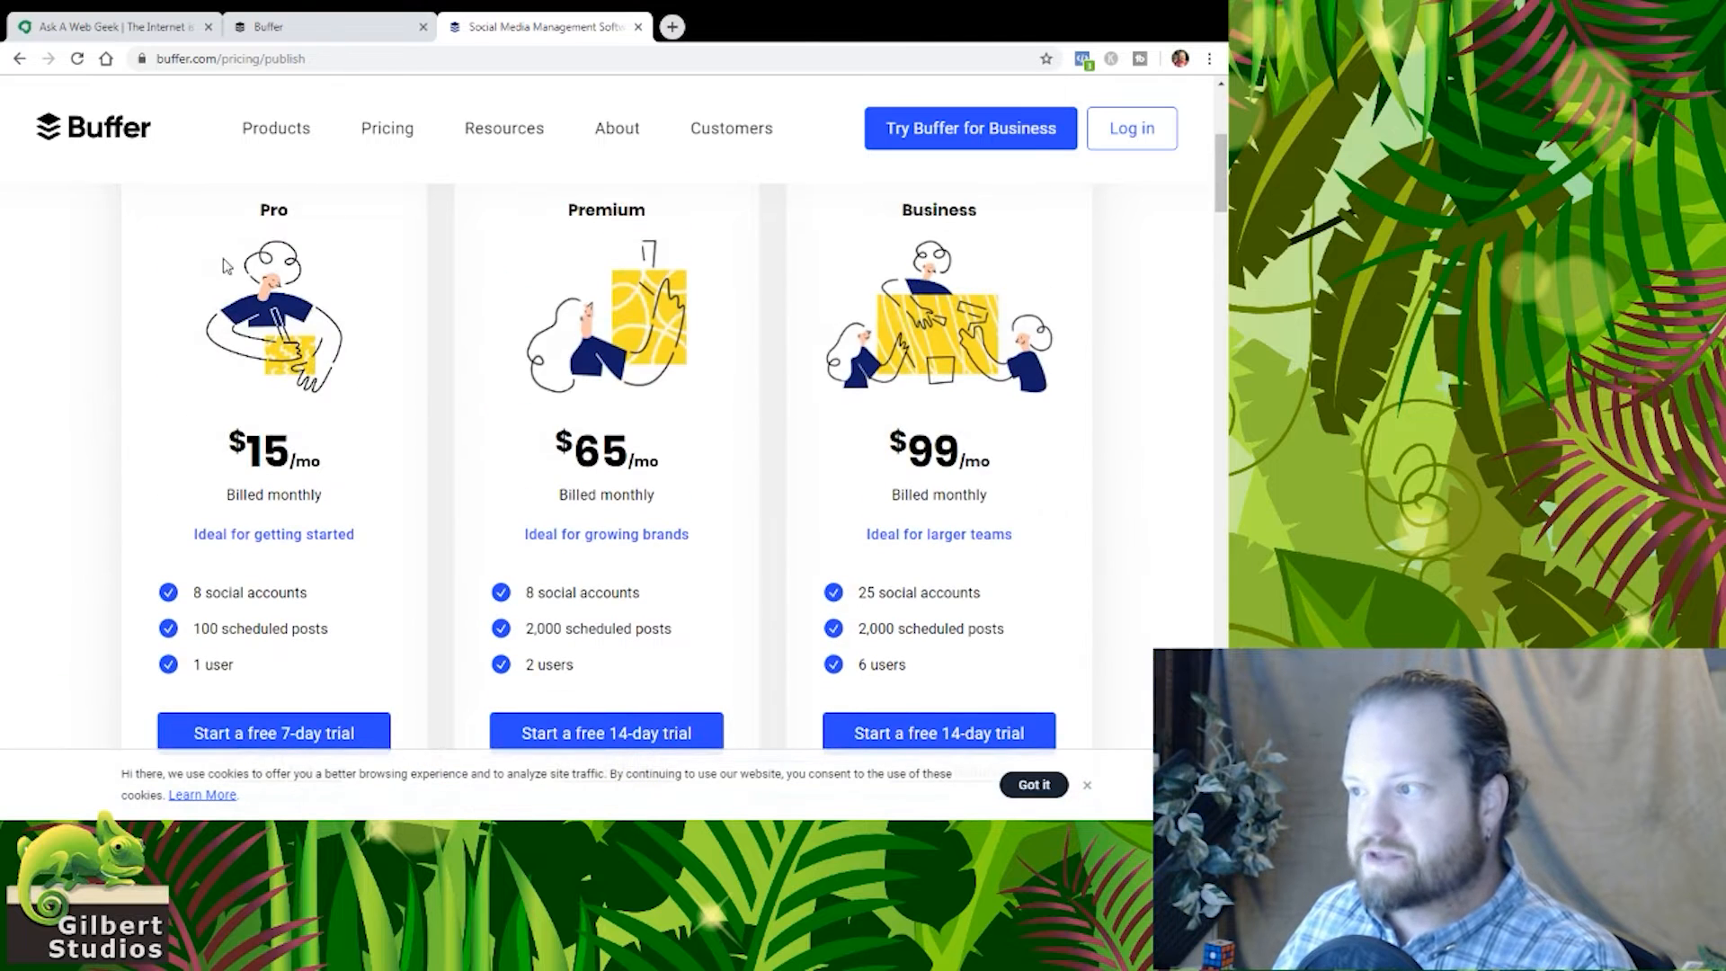
scroll(235, 421, up, 5)
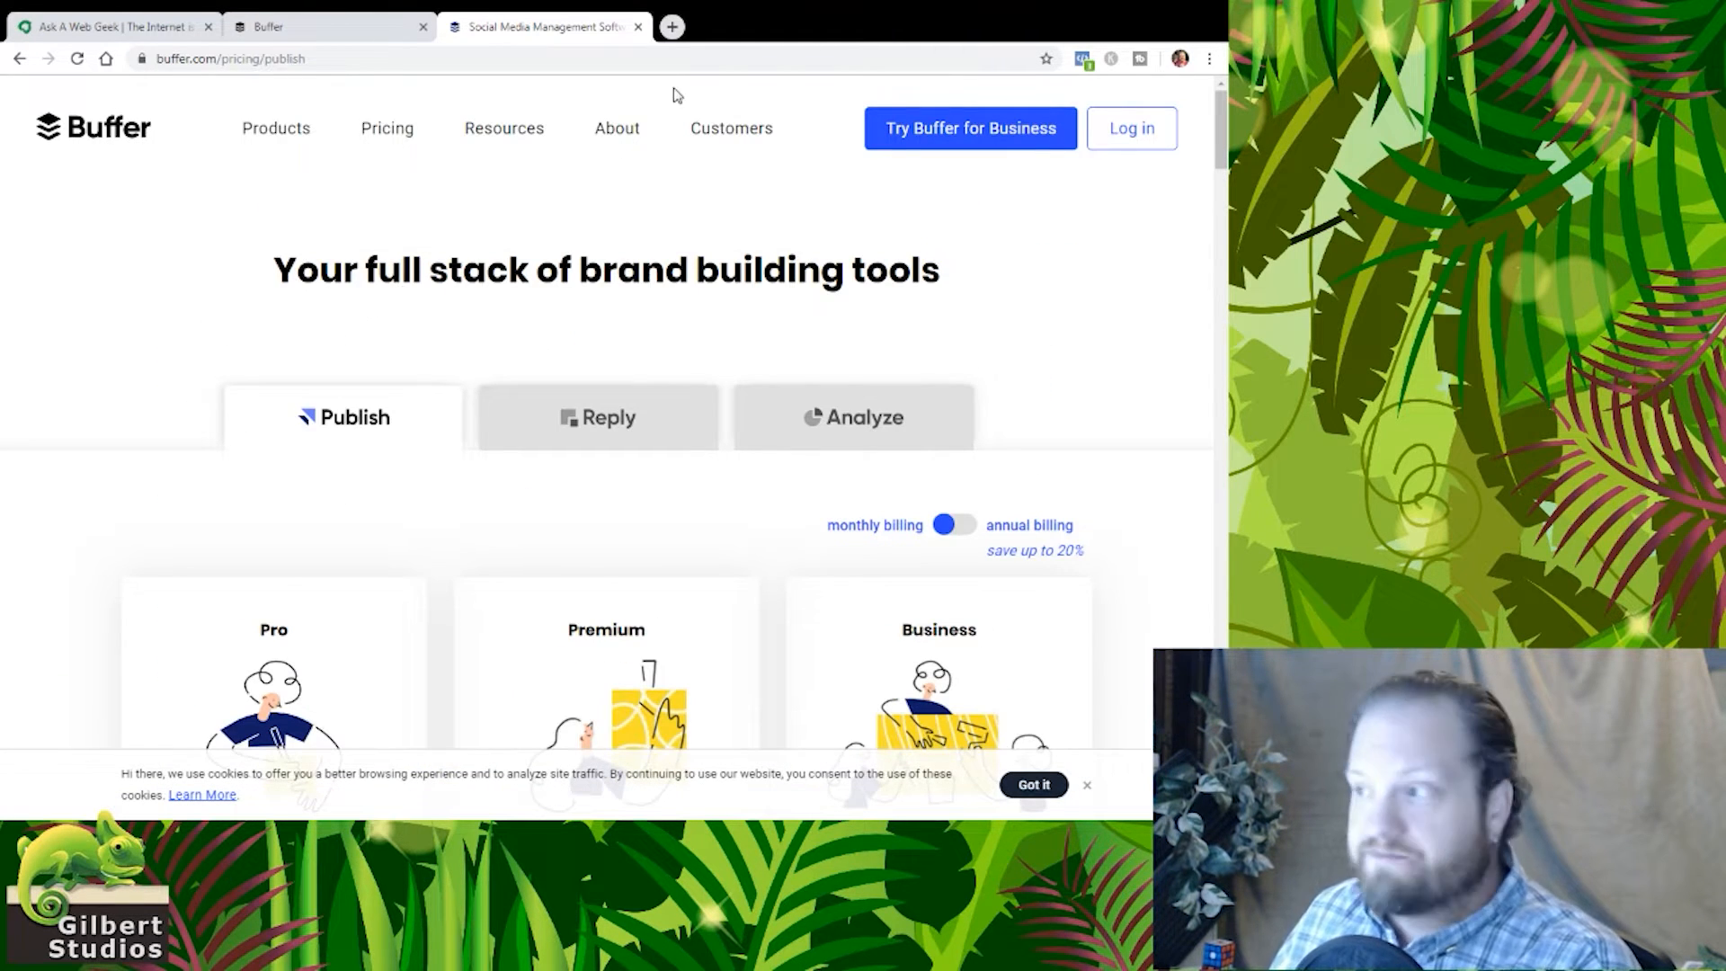
click(639, 27)
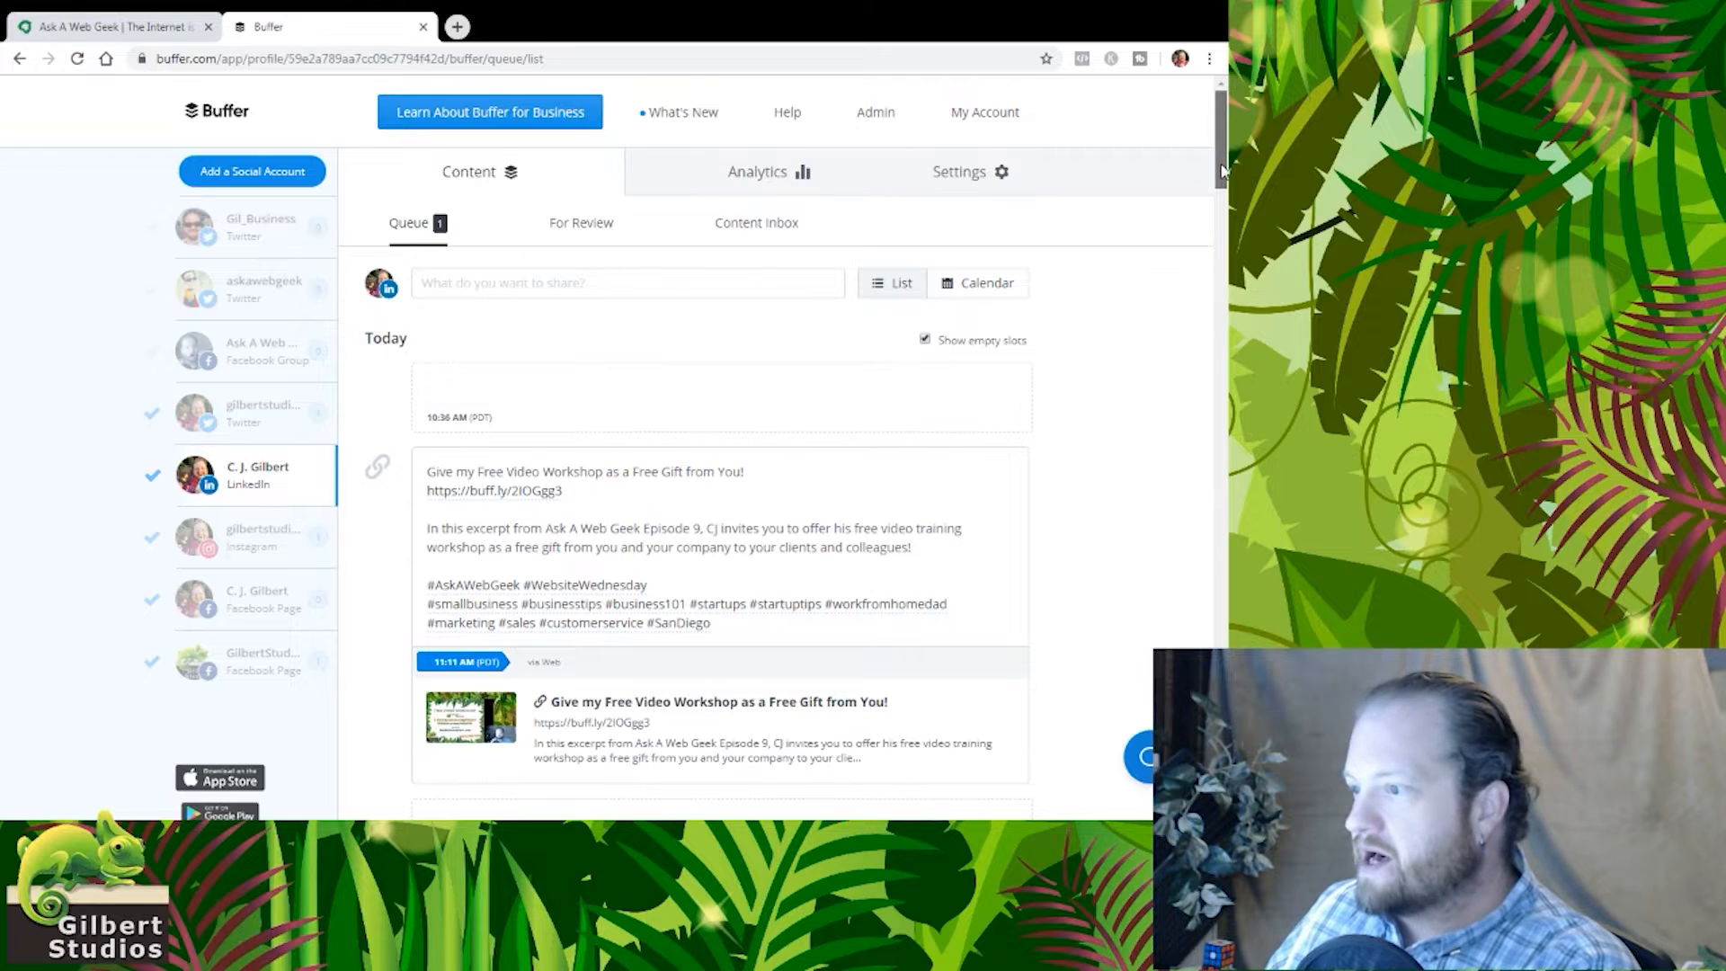
- Examine the scheduled Free Video Workshop post and the empty time slots in the LinkedIn queue
drag(1223, 171, 1221, 197)
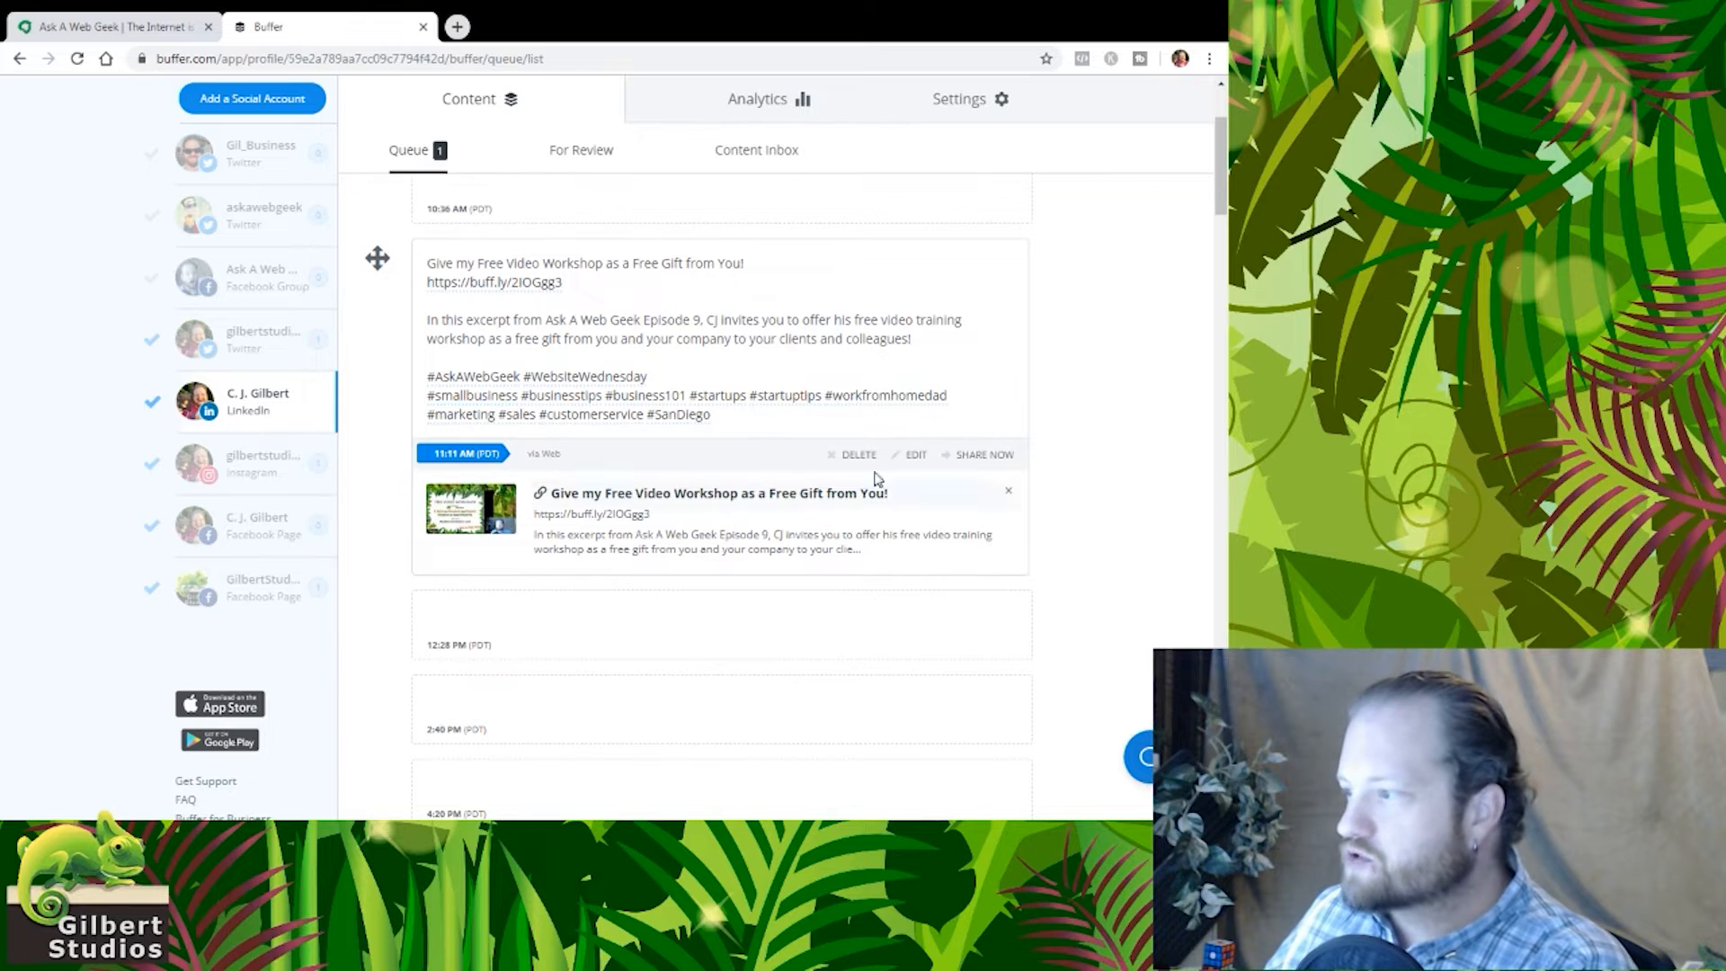
mouse_move(463, 457)
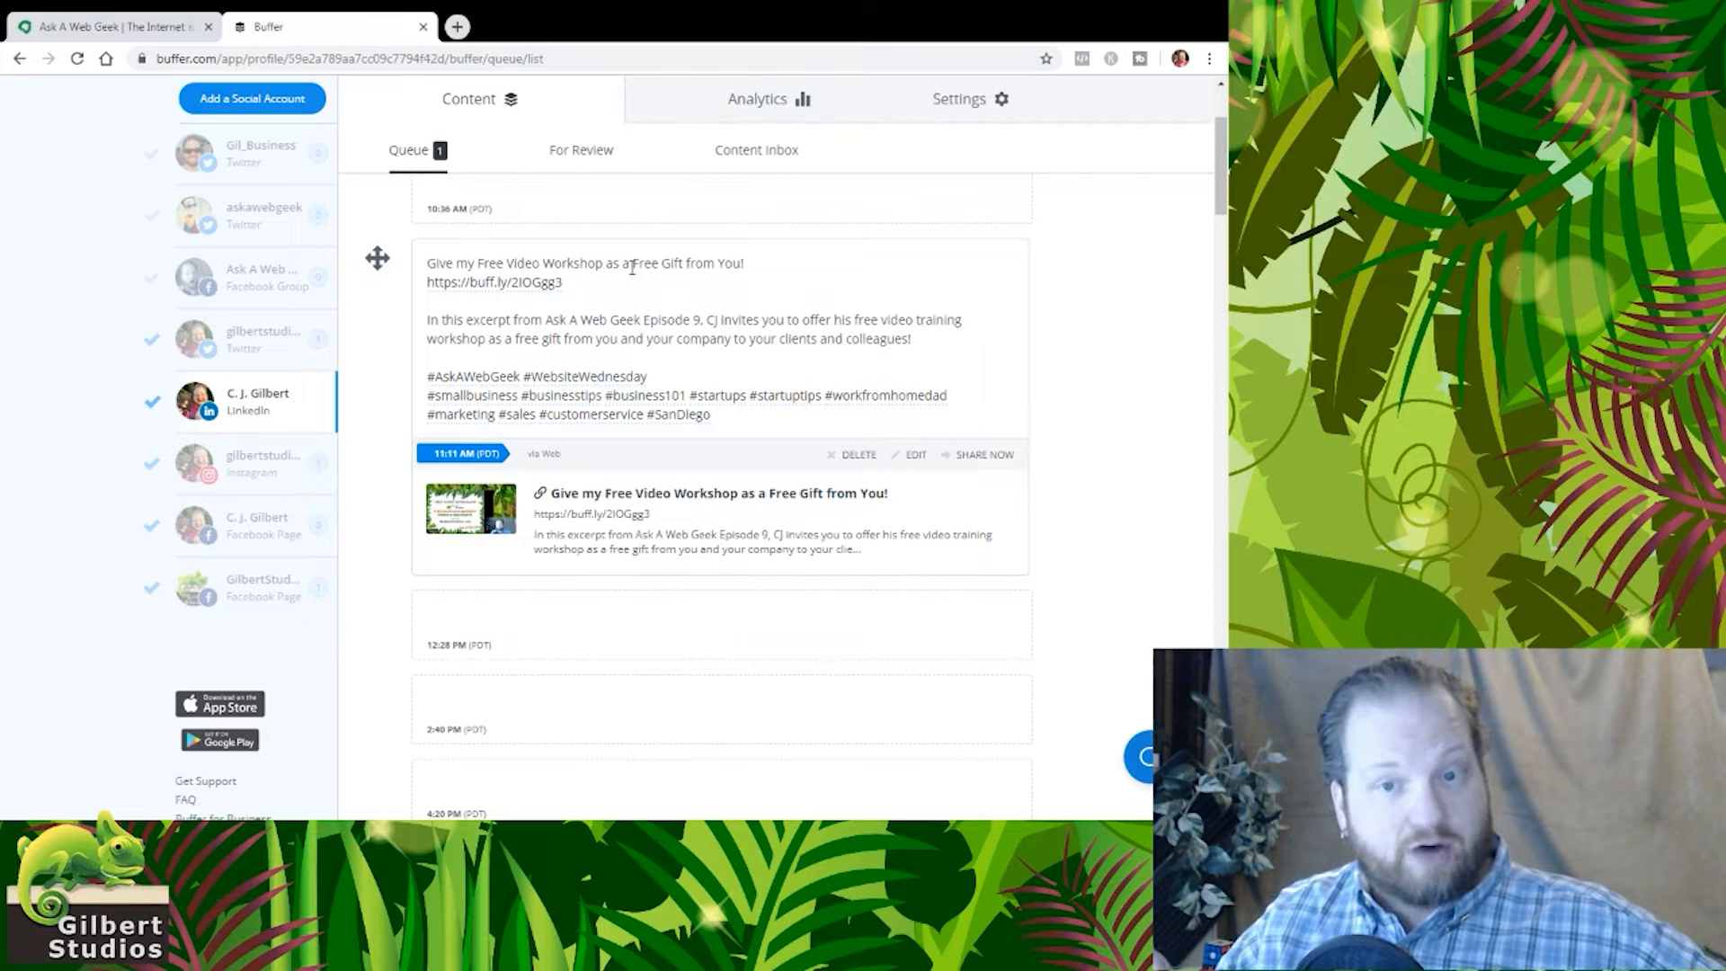
mouse_move(724, 216)
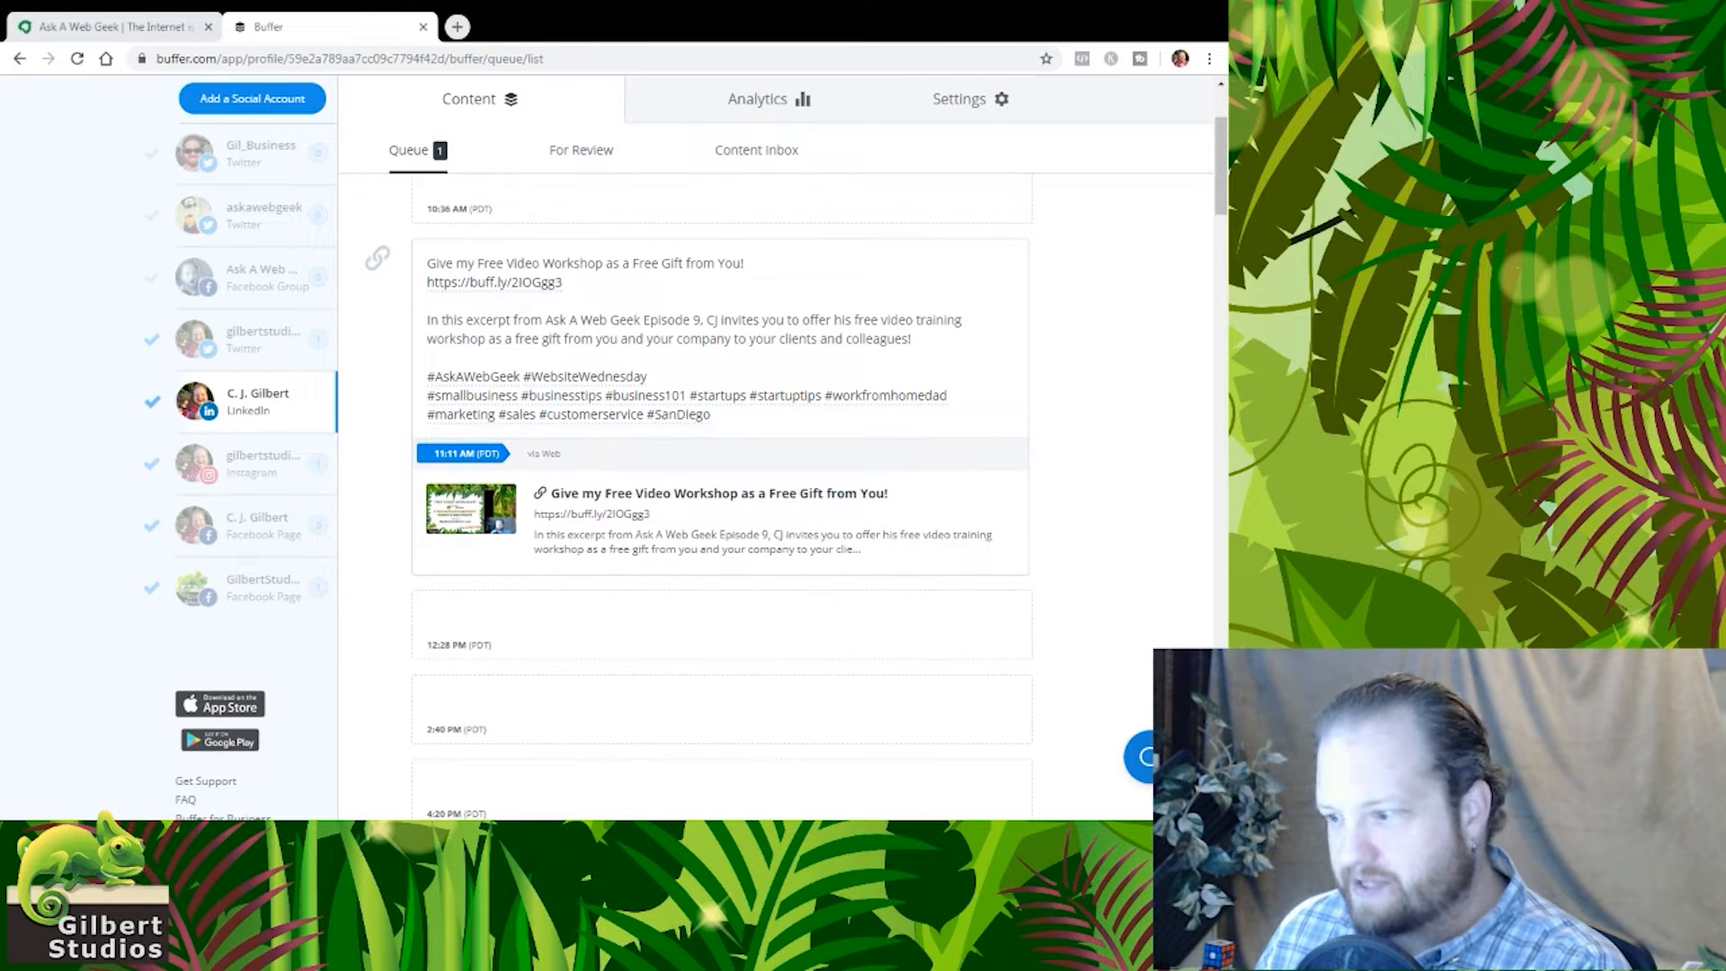
scroll(814, 463, up, 3)
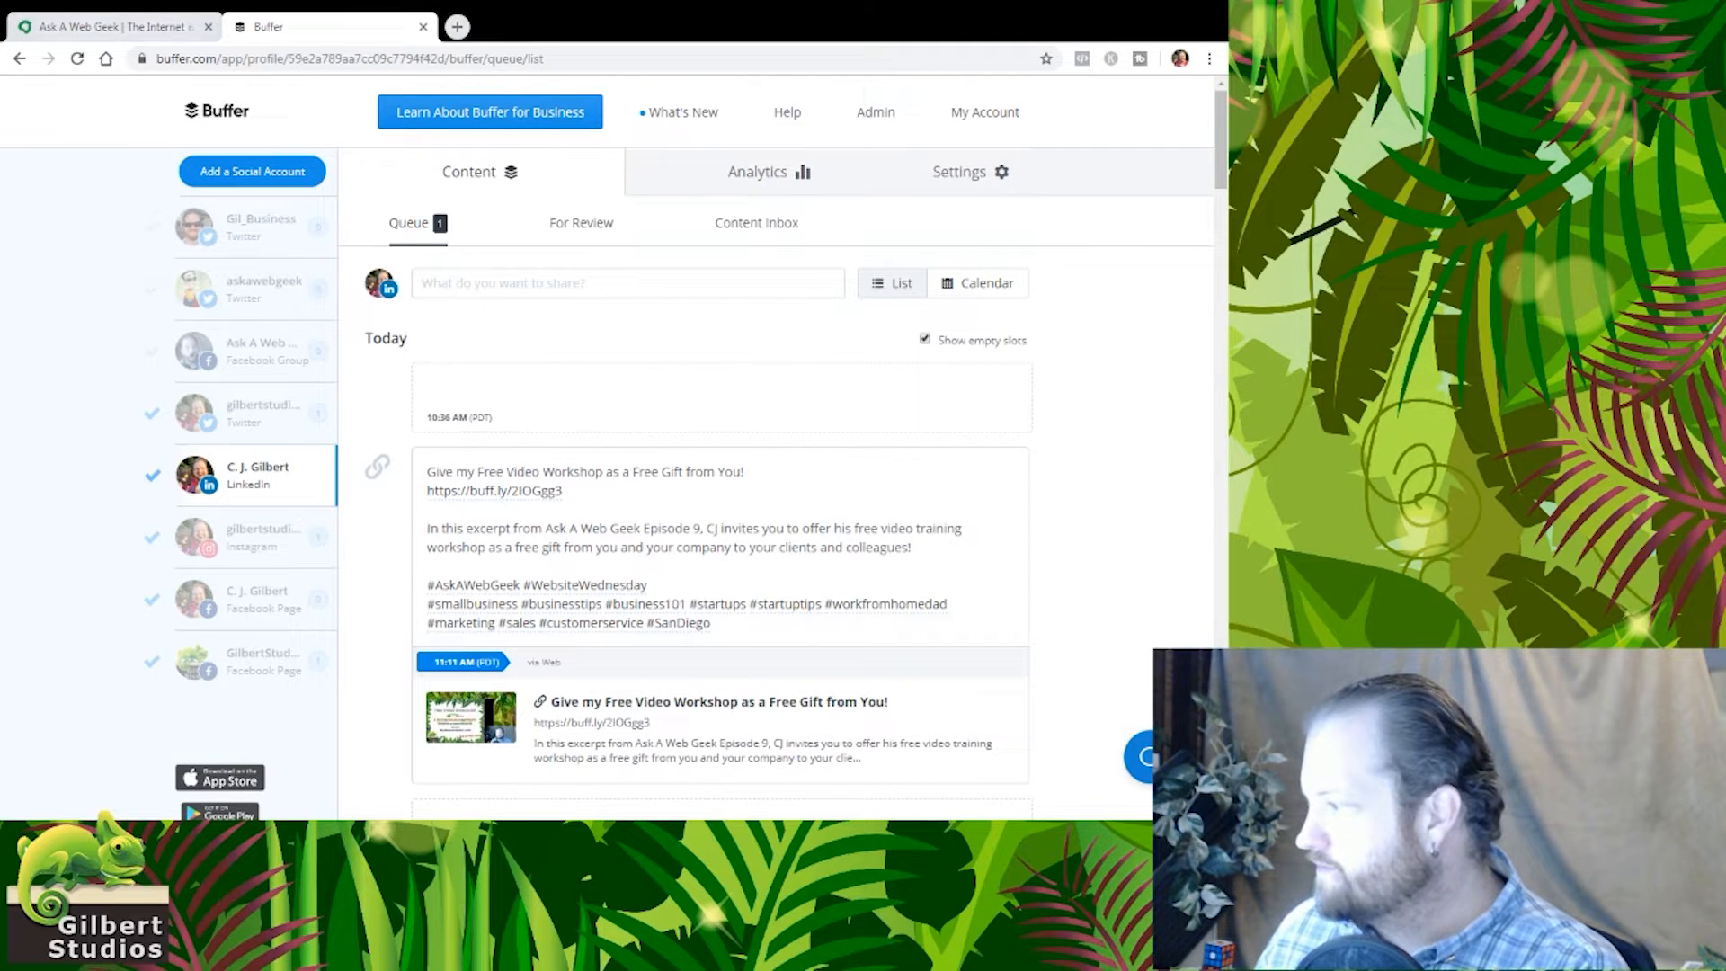
- Start a post without the personal Facebook page and enter the Website Treasure Hunt text beginning "Your website should be doing so much more for you!!"
click(604, 284)
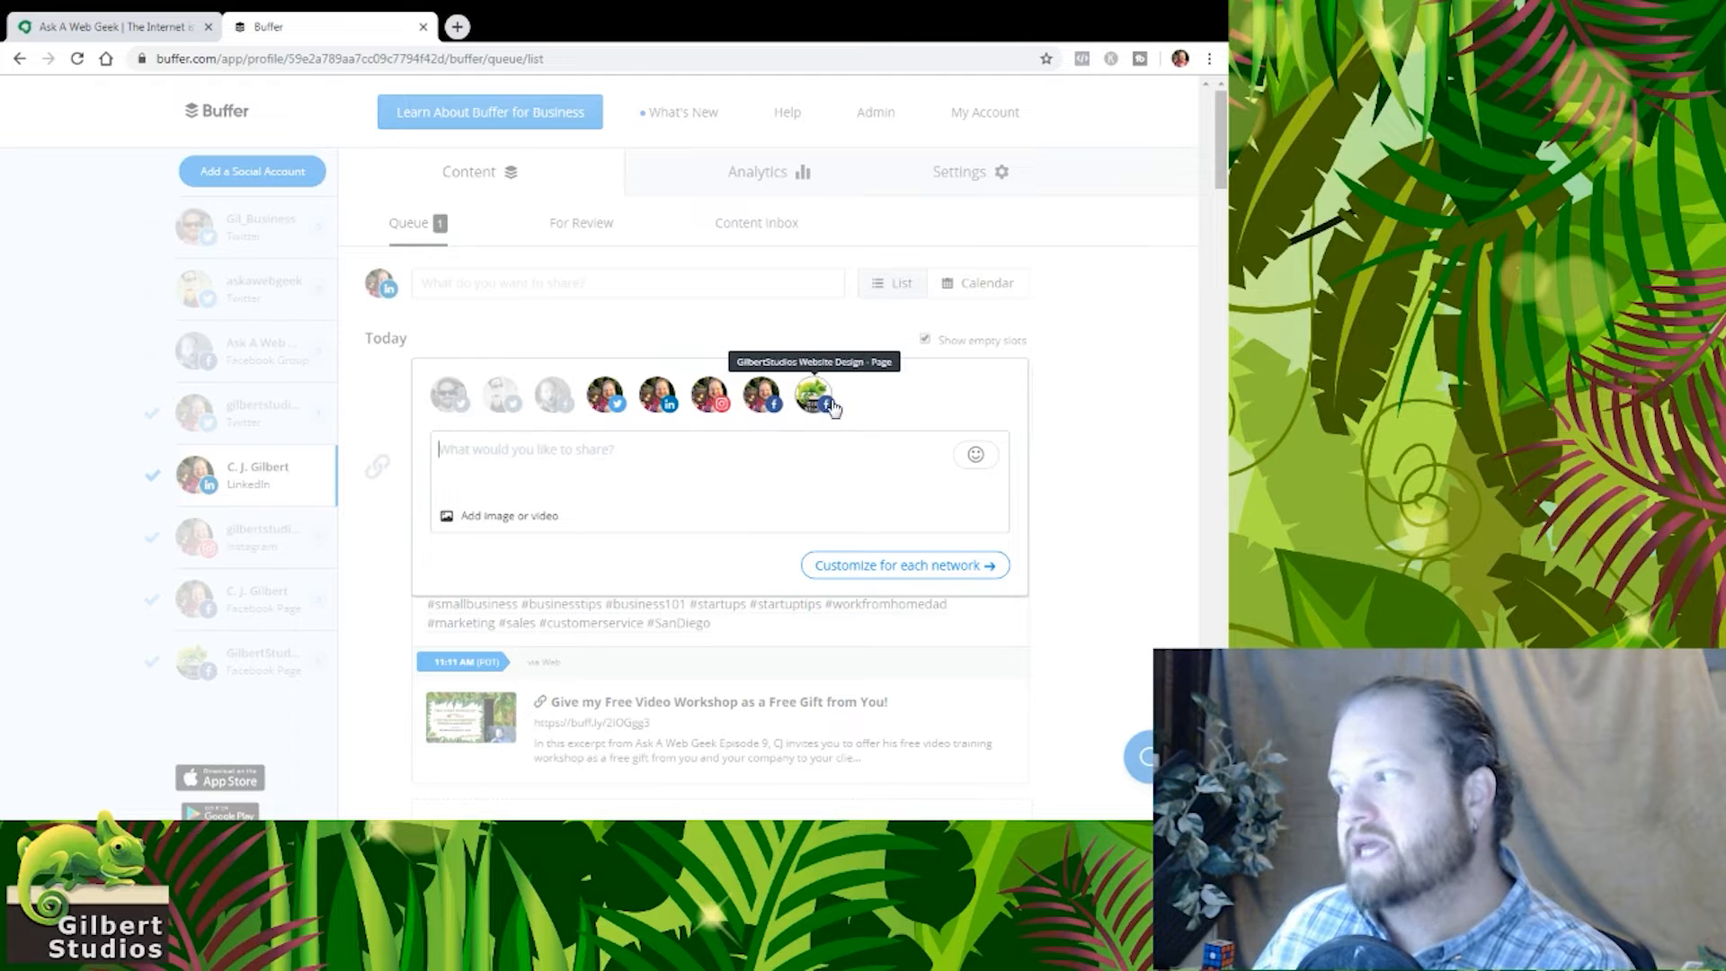
click(774, 404)
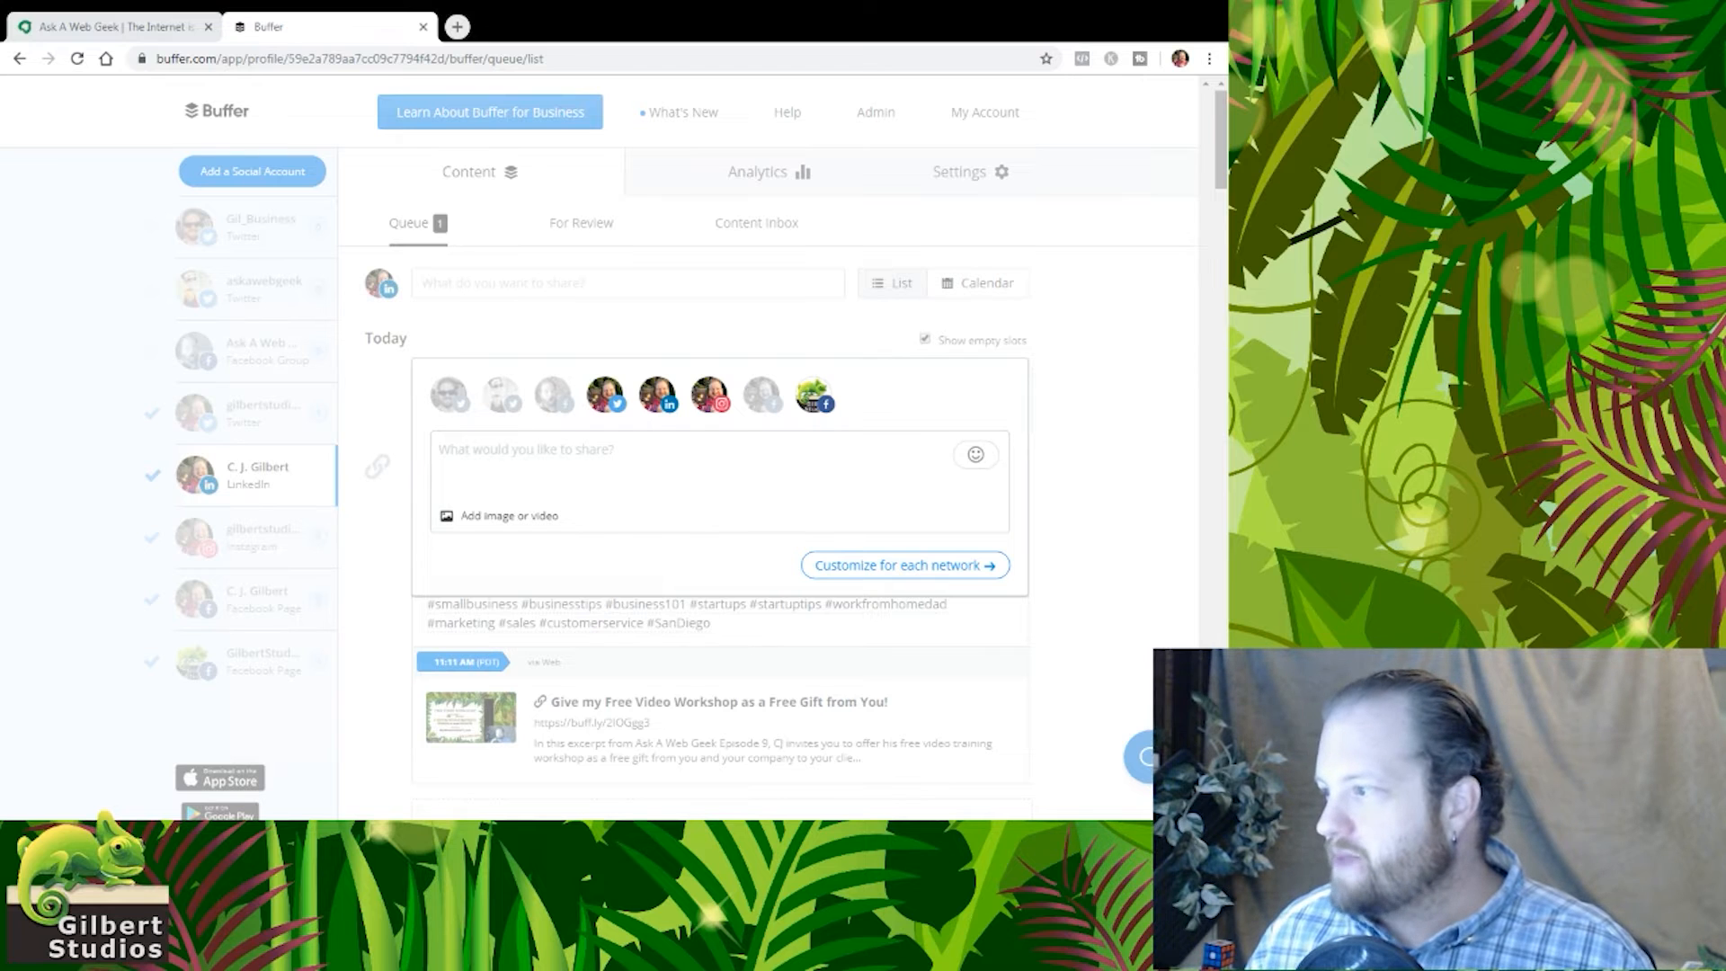
click(705, 458)
text(Your website should be doing so much more for you!! Let's find the hidden treasure!  https://www.gilbertstudios.com/services/website-treasure-hunt  Check out our NEW Website Treasure Hunt here!  Let's review your current website together and we'll reveal ways to improve your #Search, #Sales and #CustomerService allowing you to Save Money, Save Time, and Serve your Clients Better, Faster & Easier!  https://www.gilbertstudios.com/services/website-treasure-hunt  #smallbusiness #businesstips #business101 #startups #startuptips #smallbusinessmarketing #entrepreneur)
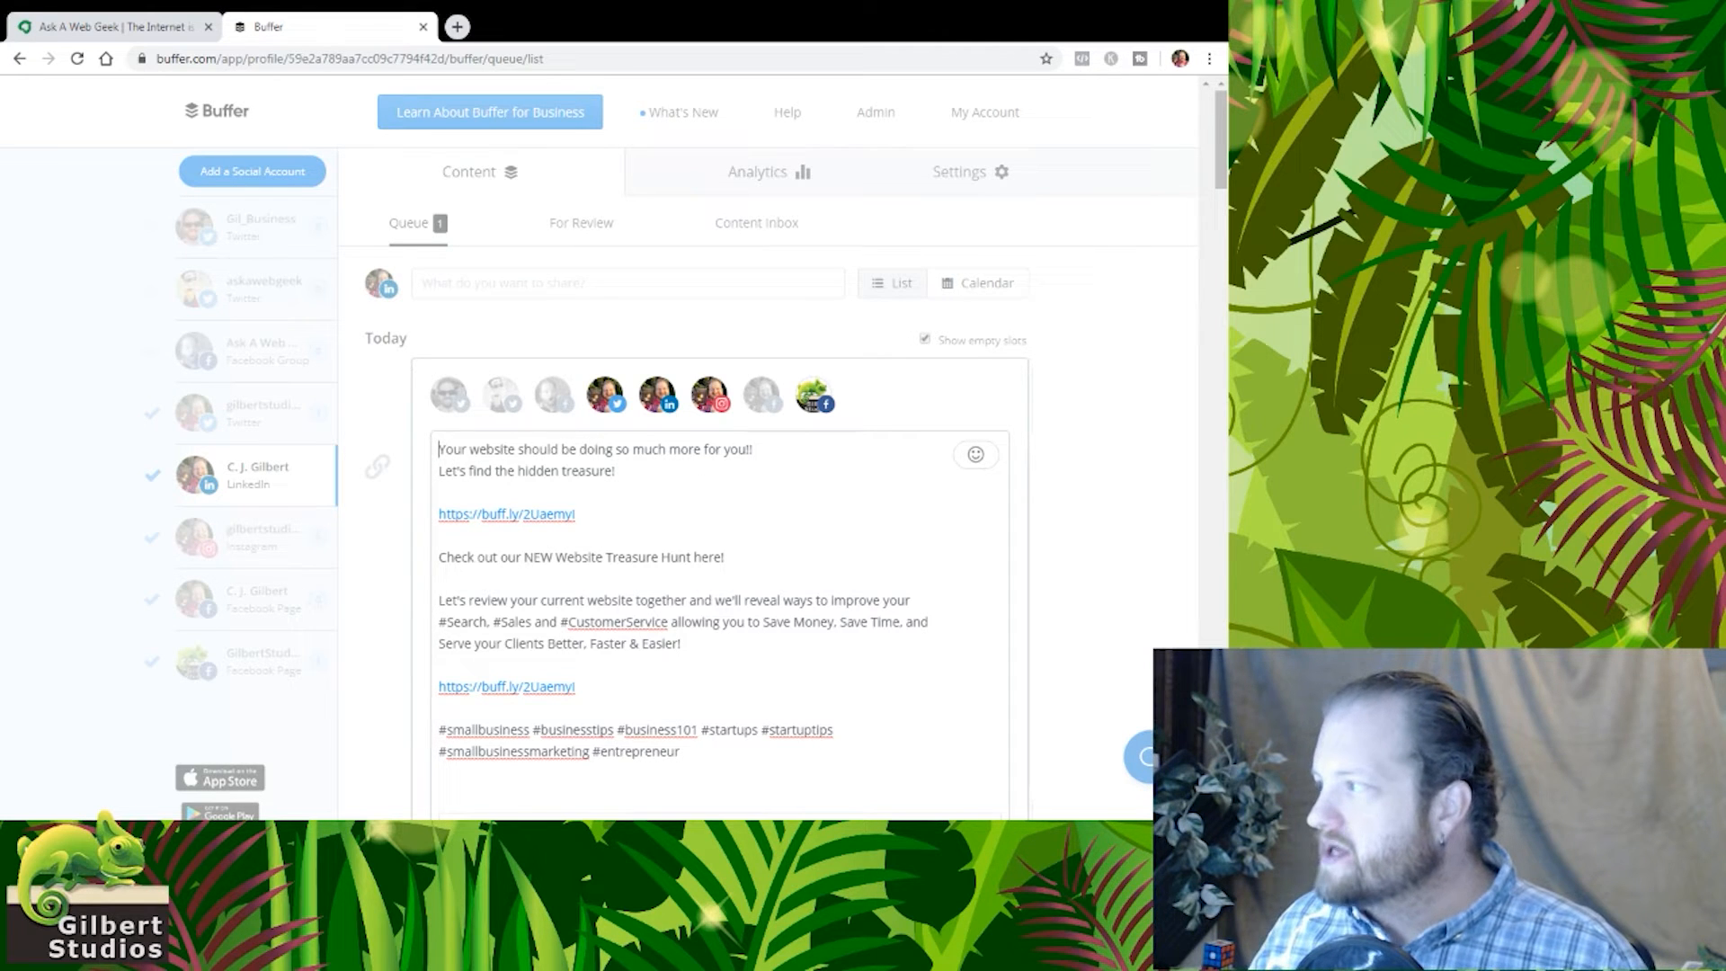
- Remove the blank lines before both links and after the "Check out our NEW Website Treasure Hunt" line, and drop "here" from that line
scroll(1220, 180, down, 1)
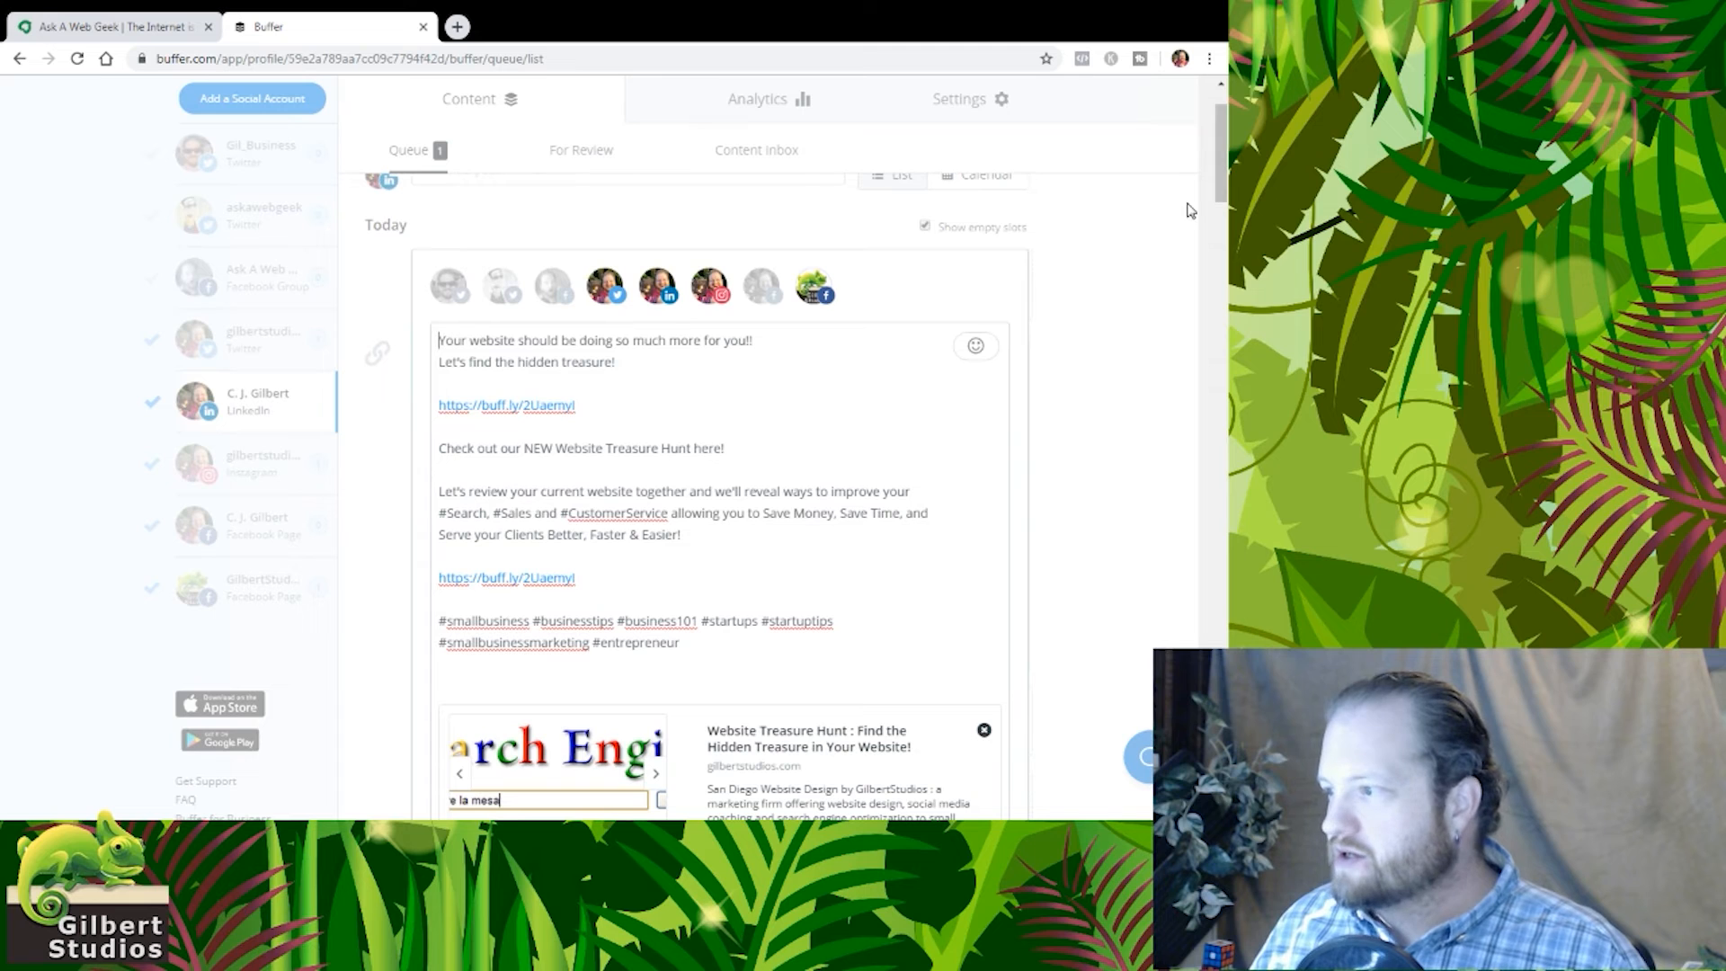
click(706, 388)
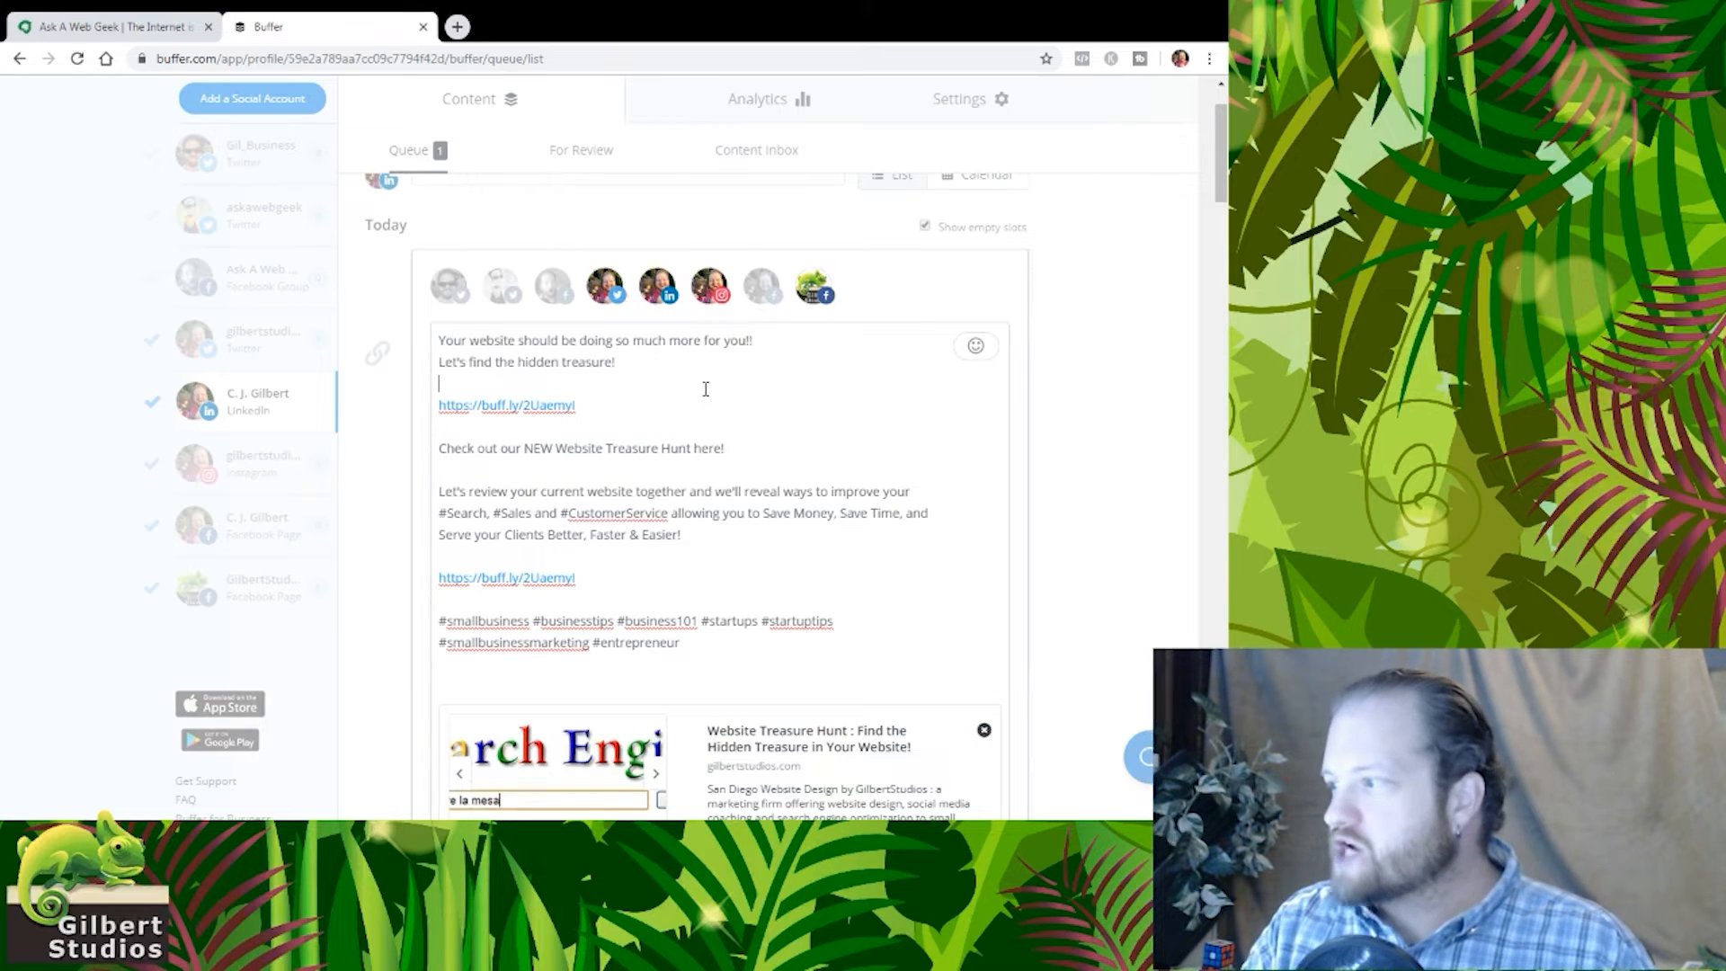
key(Delete)
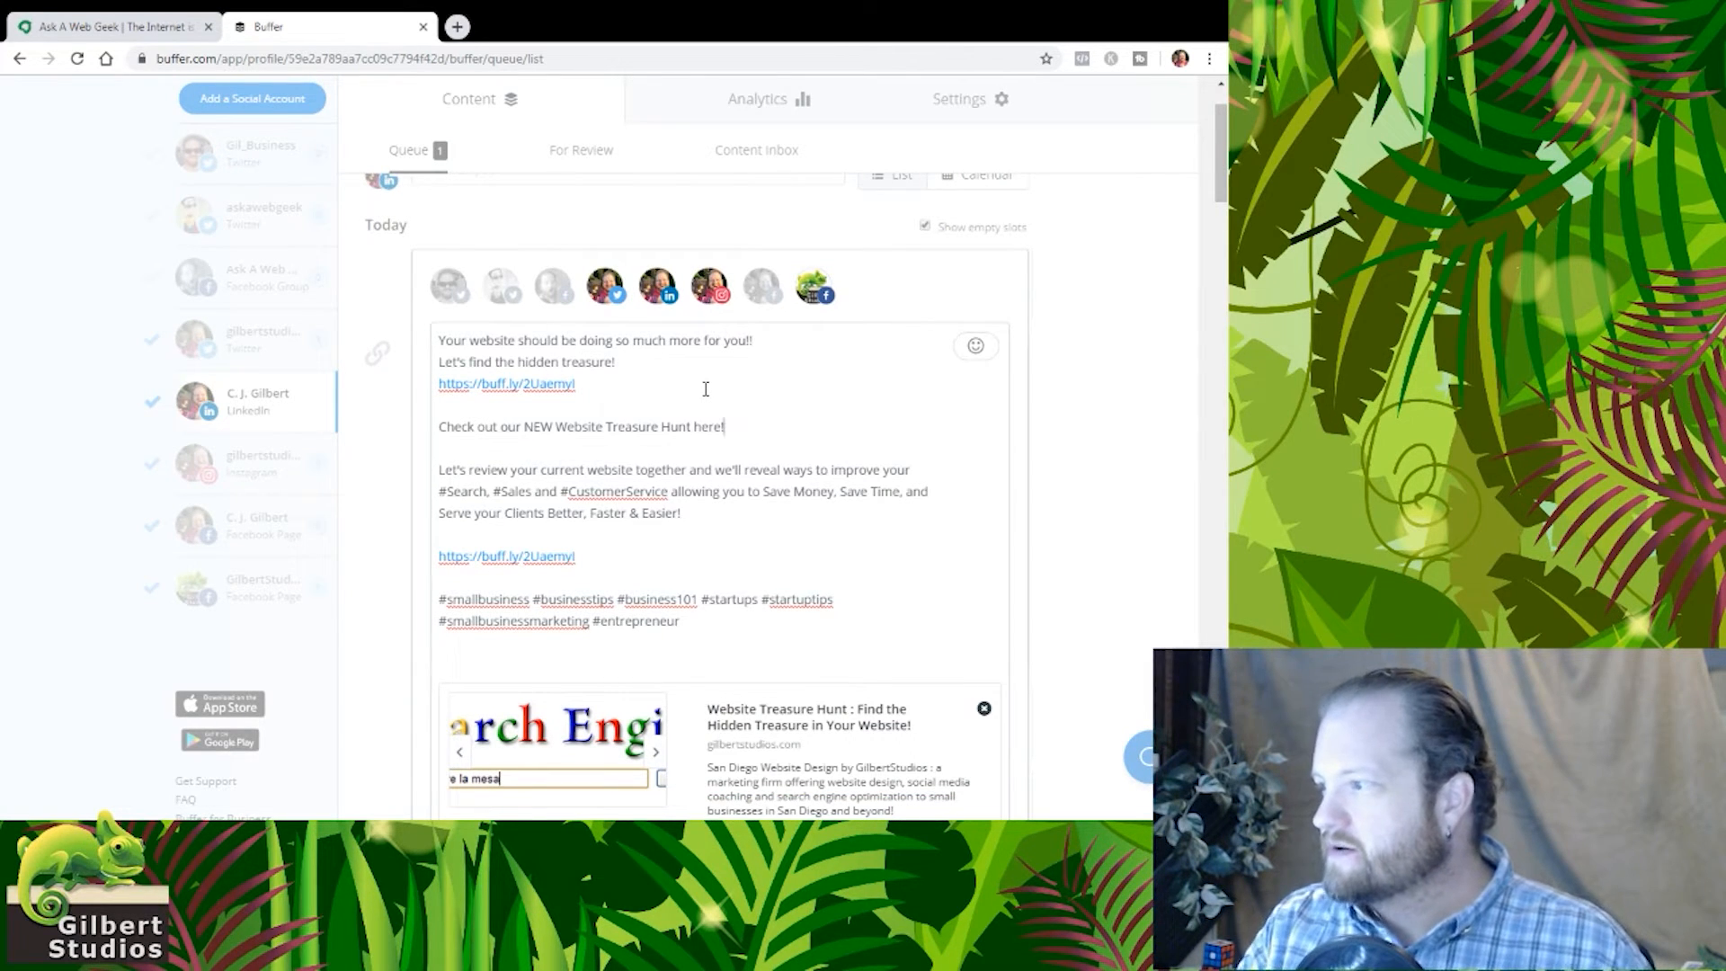
key(ctrl+shift+Left)
key(BackSpace)
key(Delete)
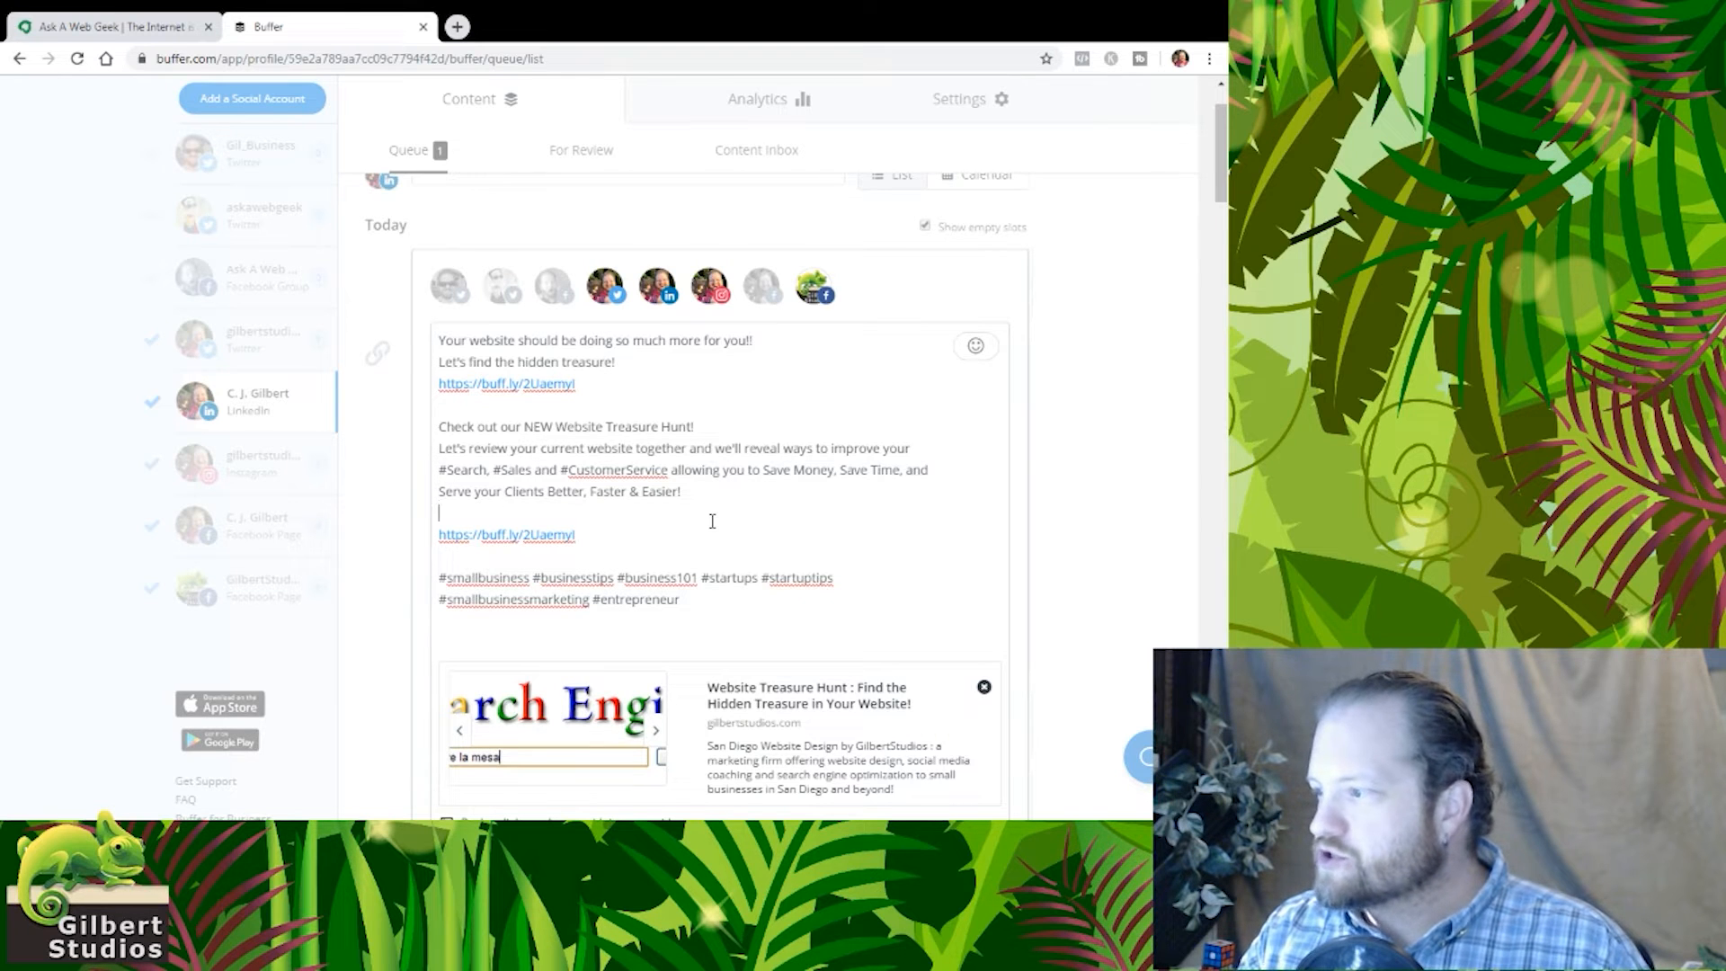
key(Delete)
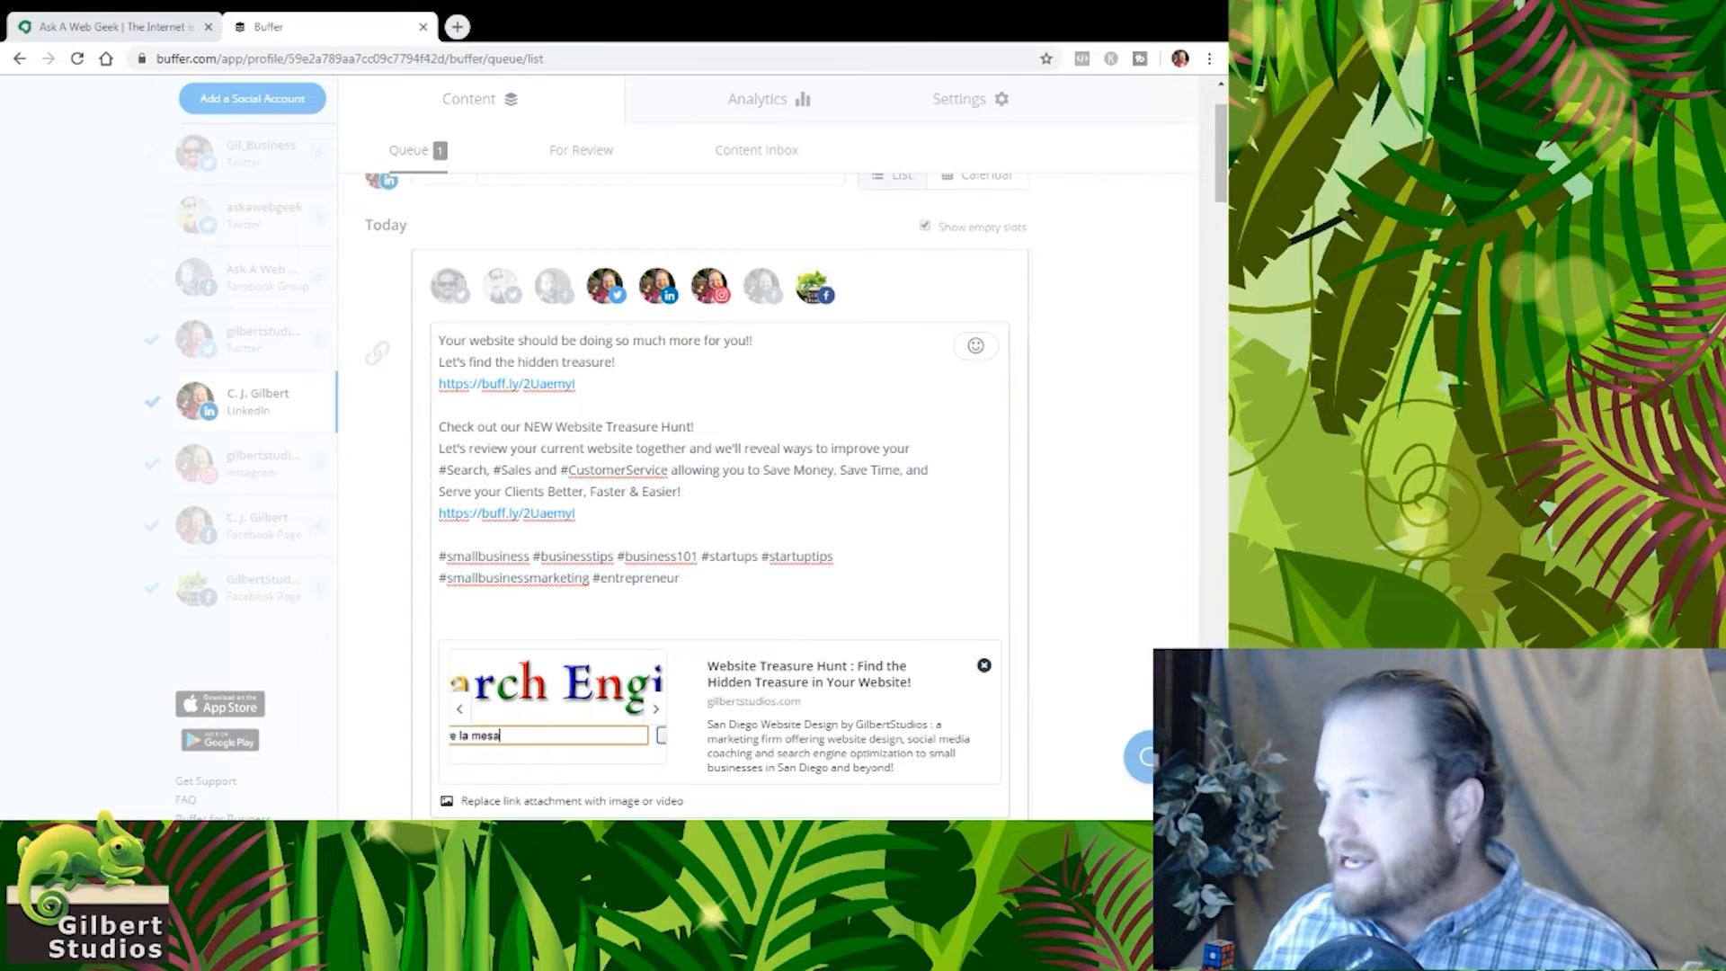
- Add the line "#AskAWebGeek #WebsiteWednesday" above the existing hashtags and remove the blank lines at the end of the post
click(670, 533)
text(#AskAWebGeek #WebsiteWednesday)
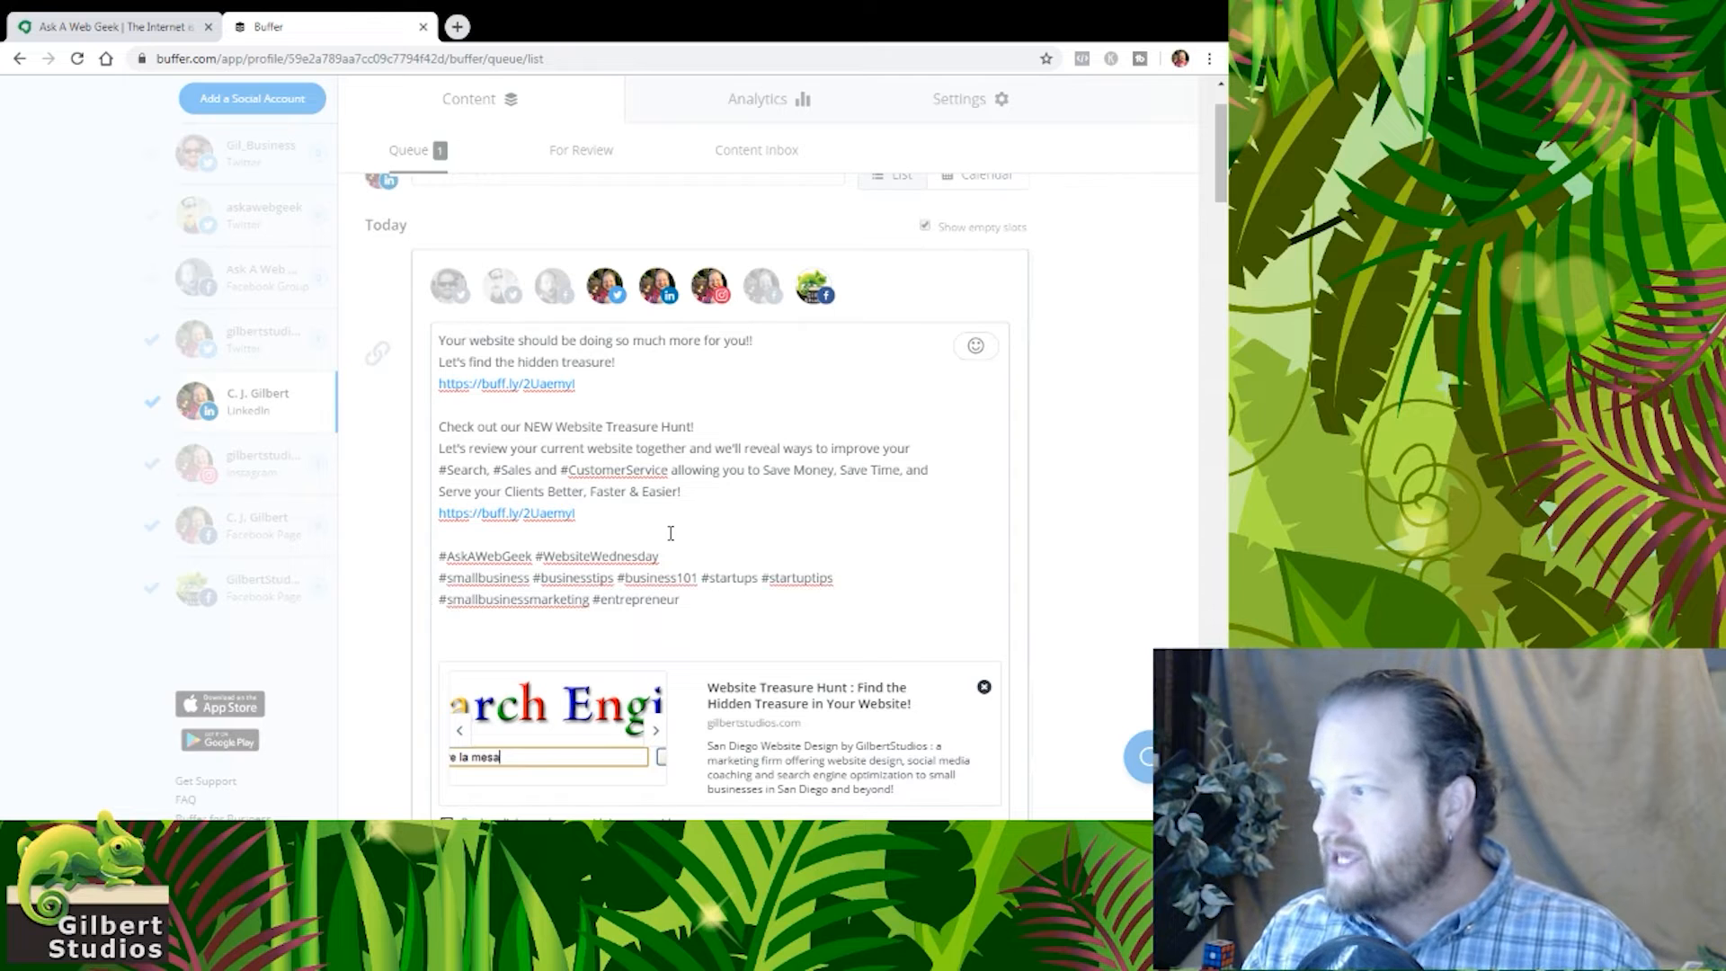
key(BackSpace)
key(BackSpace)
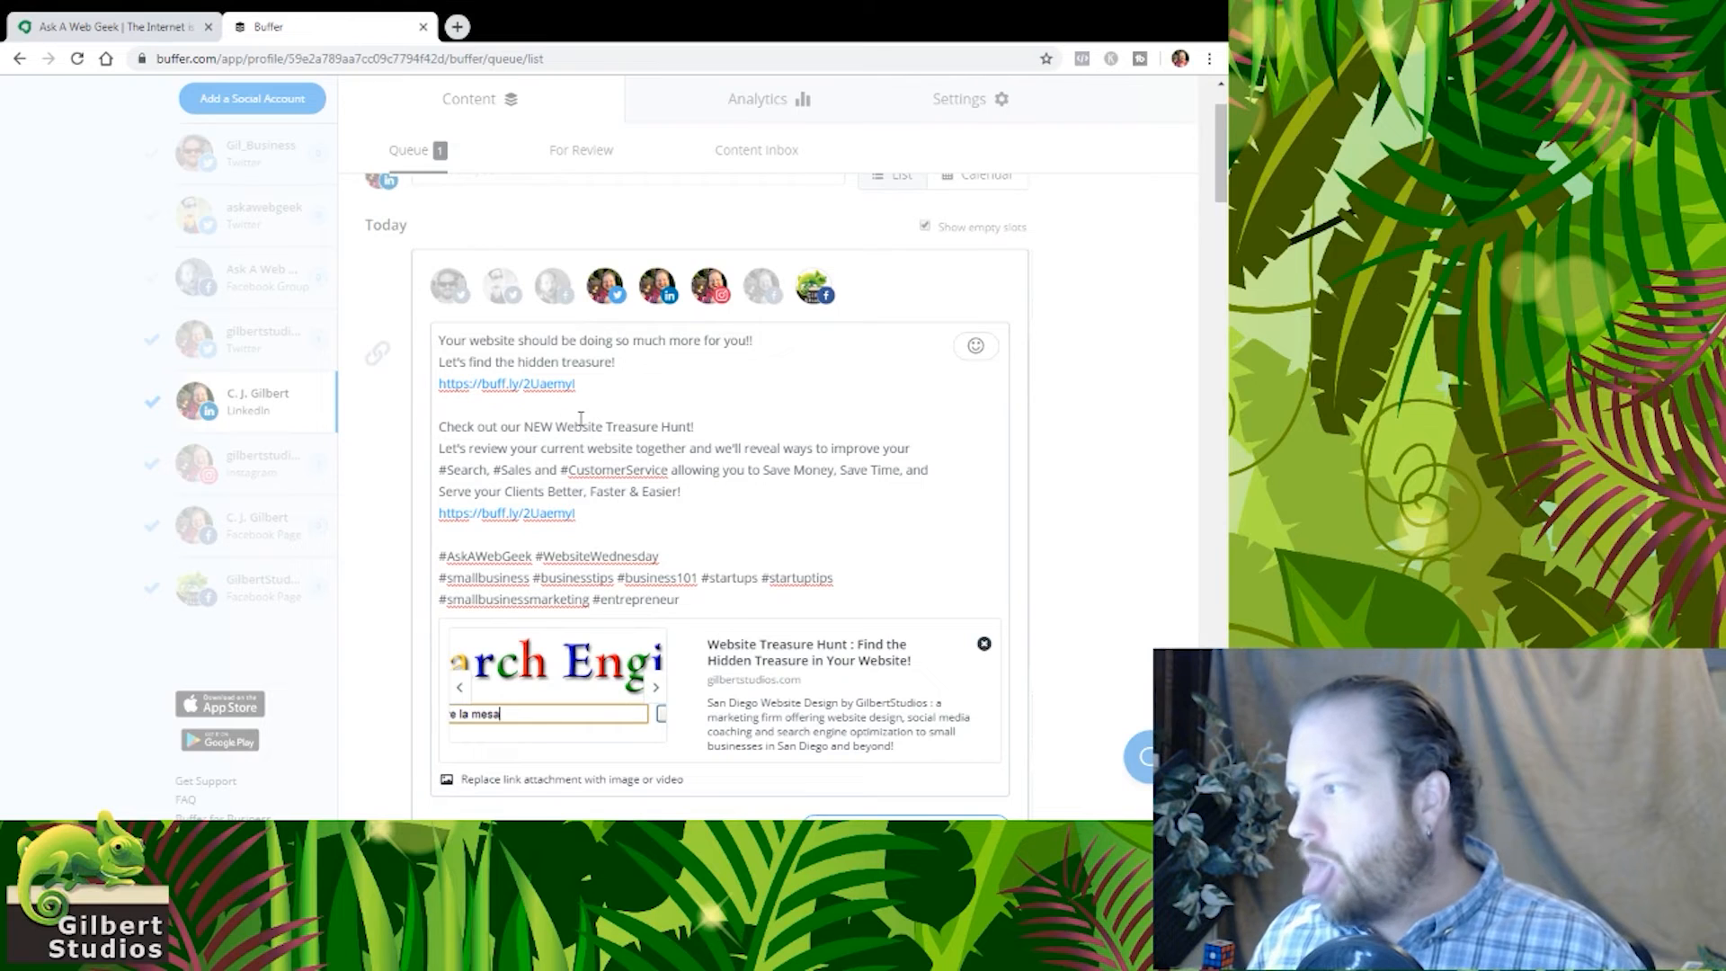
- Try the suggested Search Engine picture as the post's image and browse the other suggested media
click(584, 780)
scroll(576, 710, down, 3)
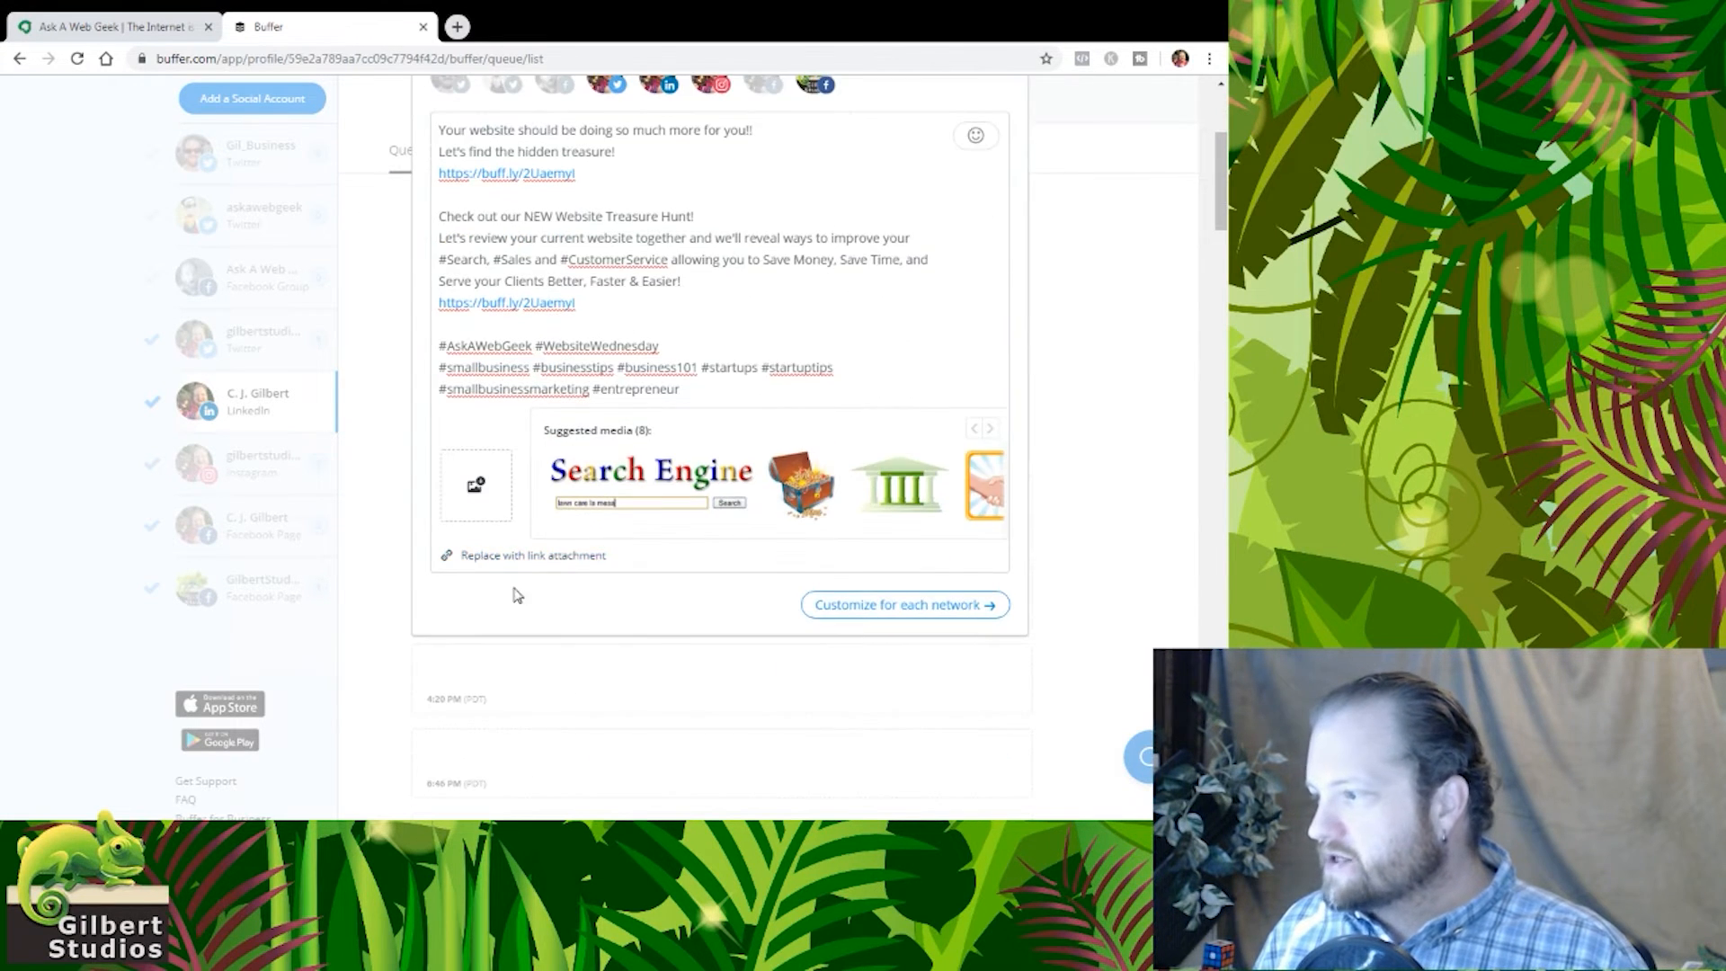
click(680, 475)
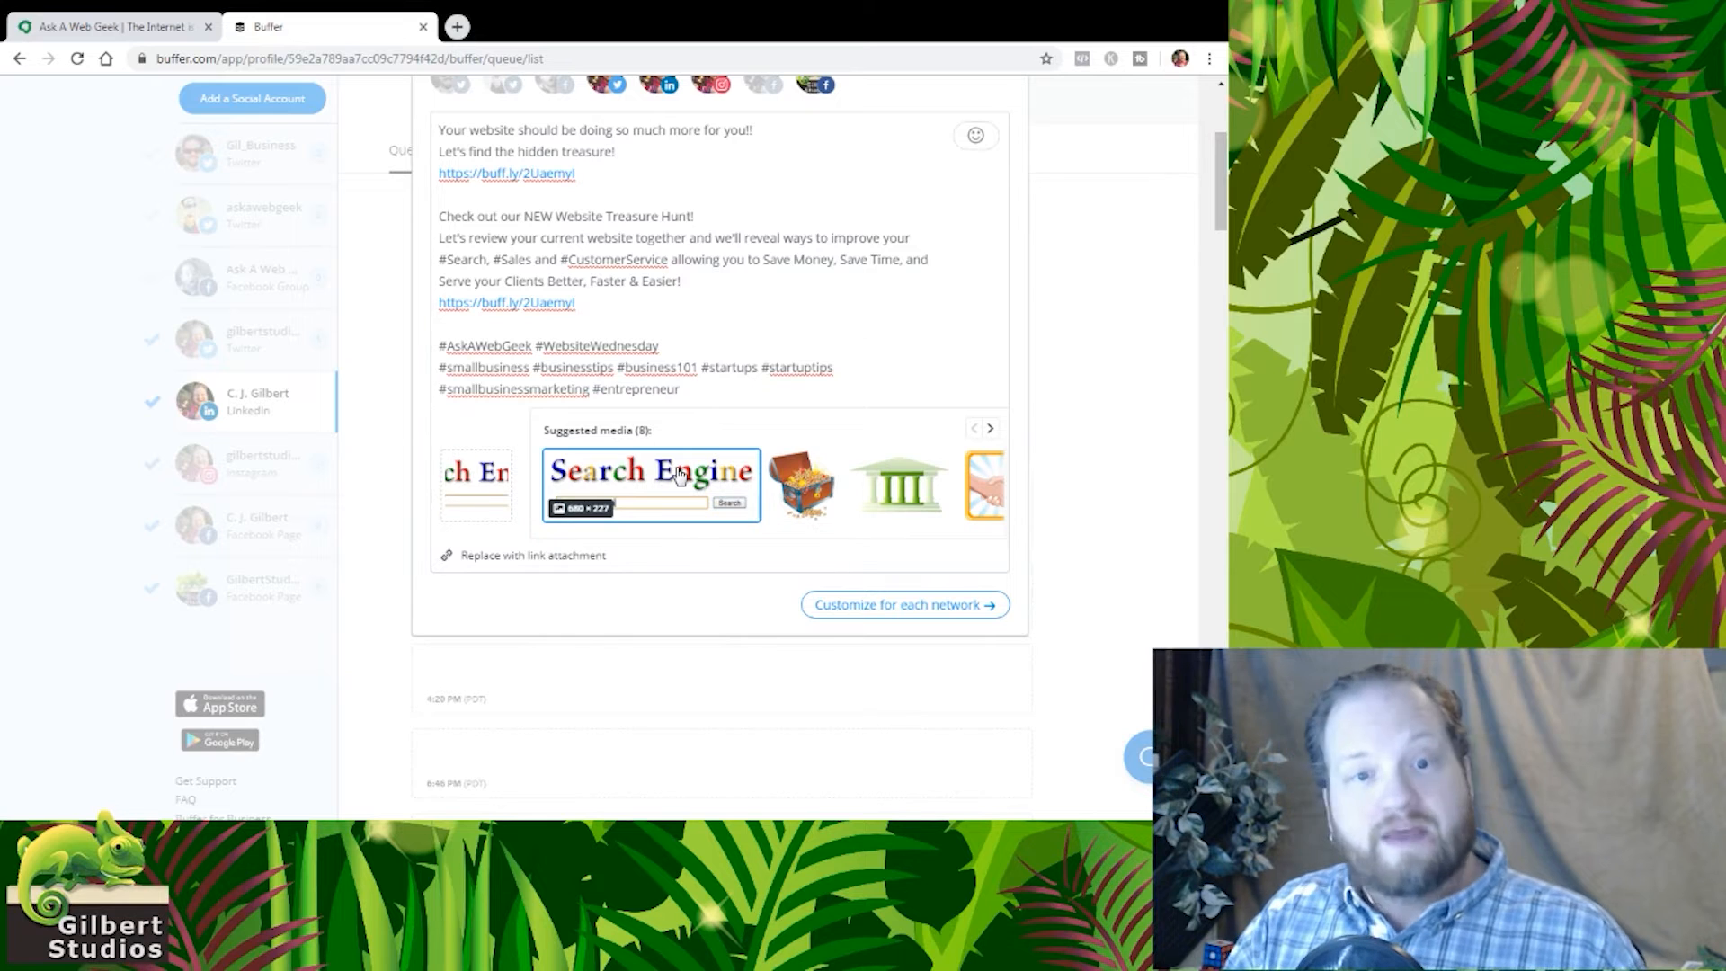
click(680, 474)
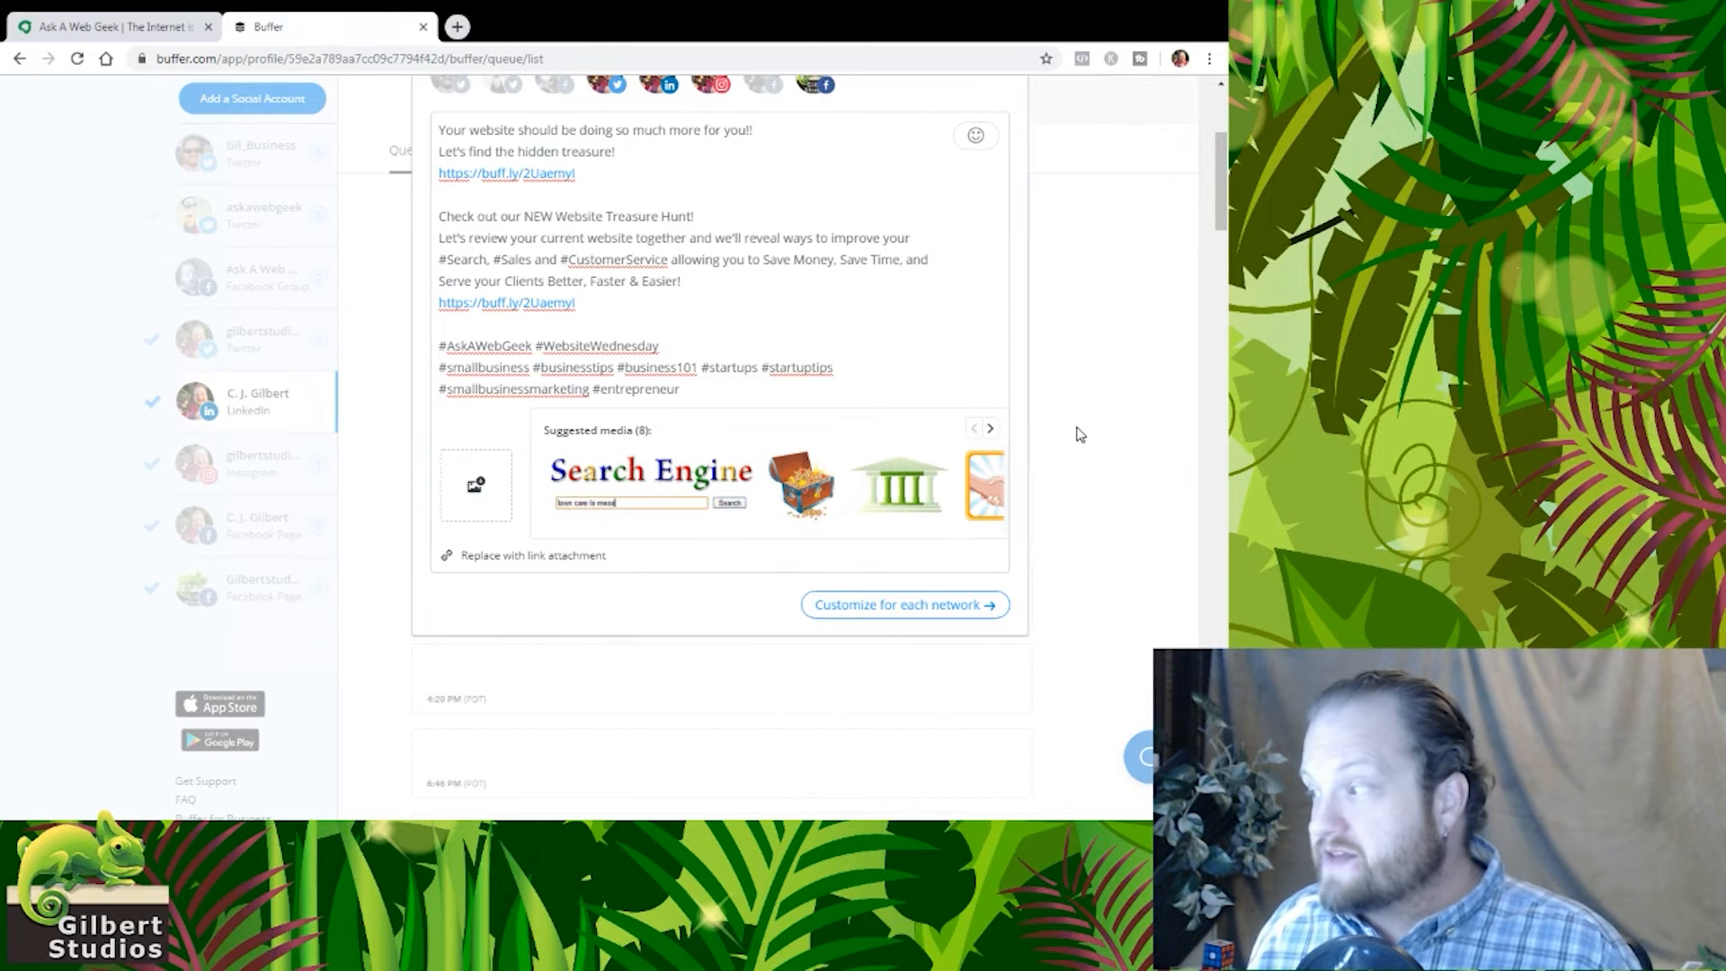
click(990, 433)
click(990, 434)
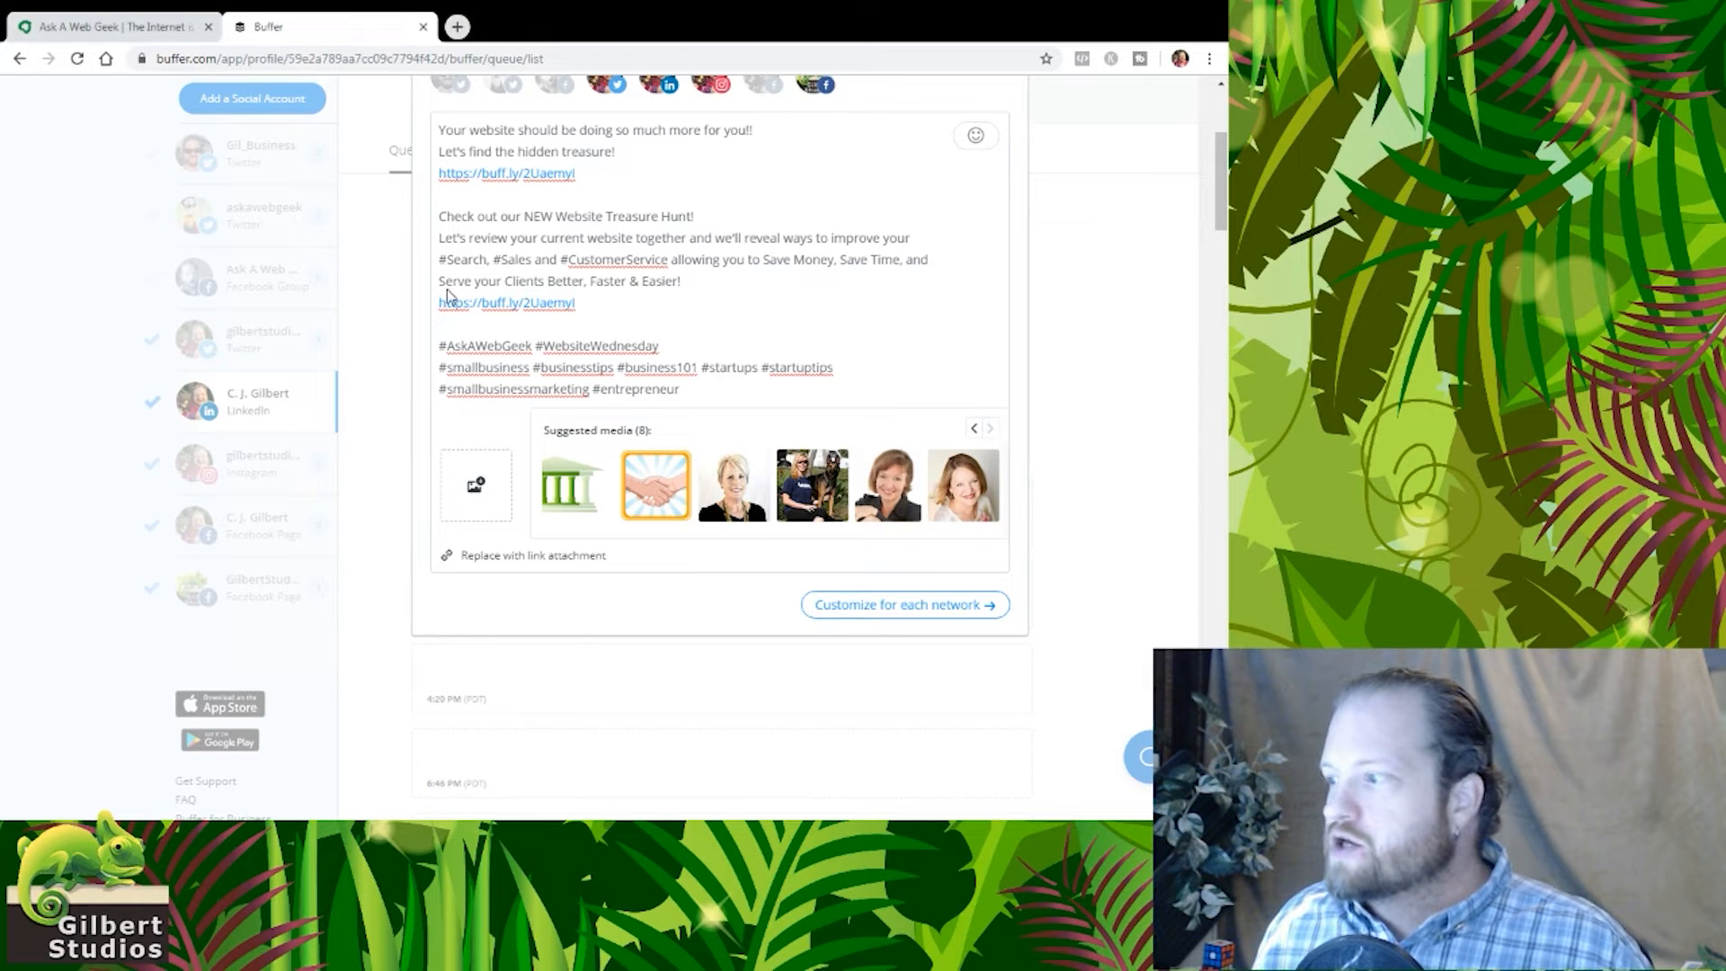
click(502, 555)
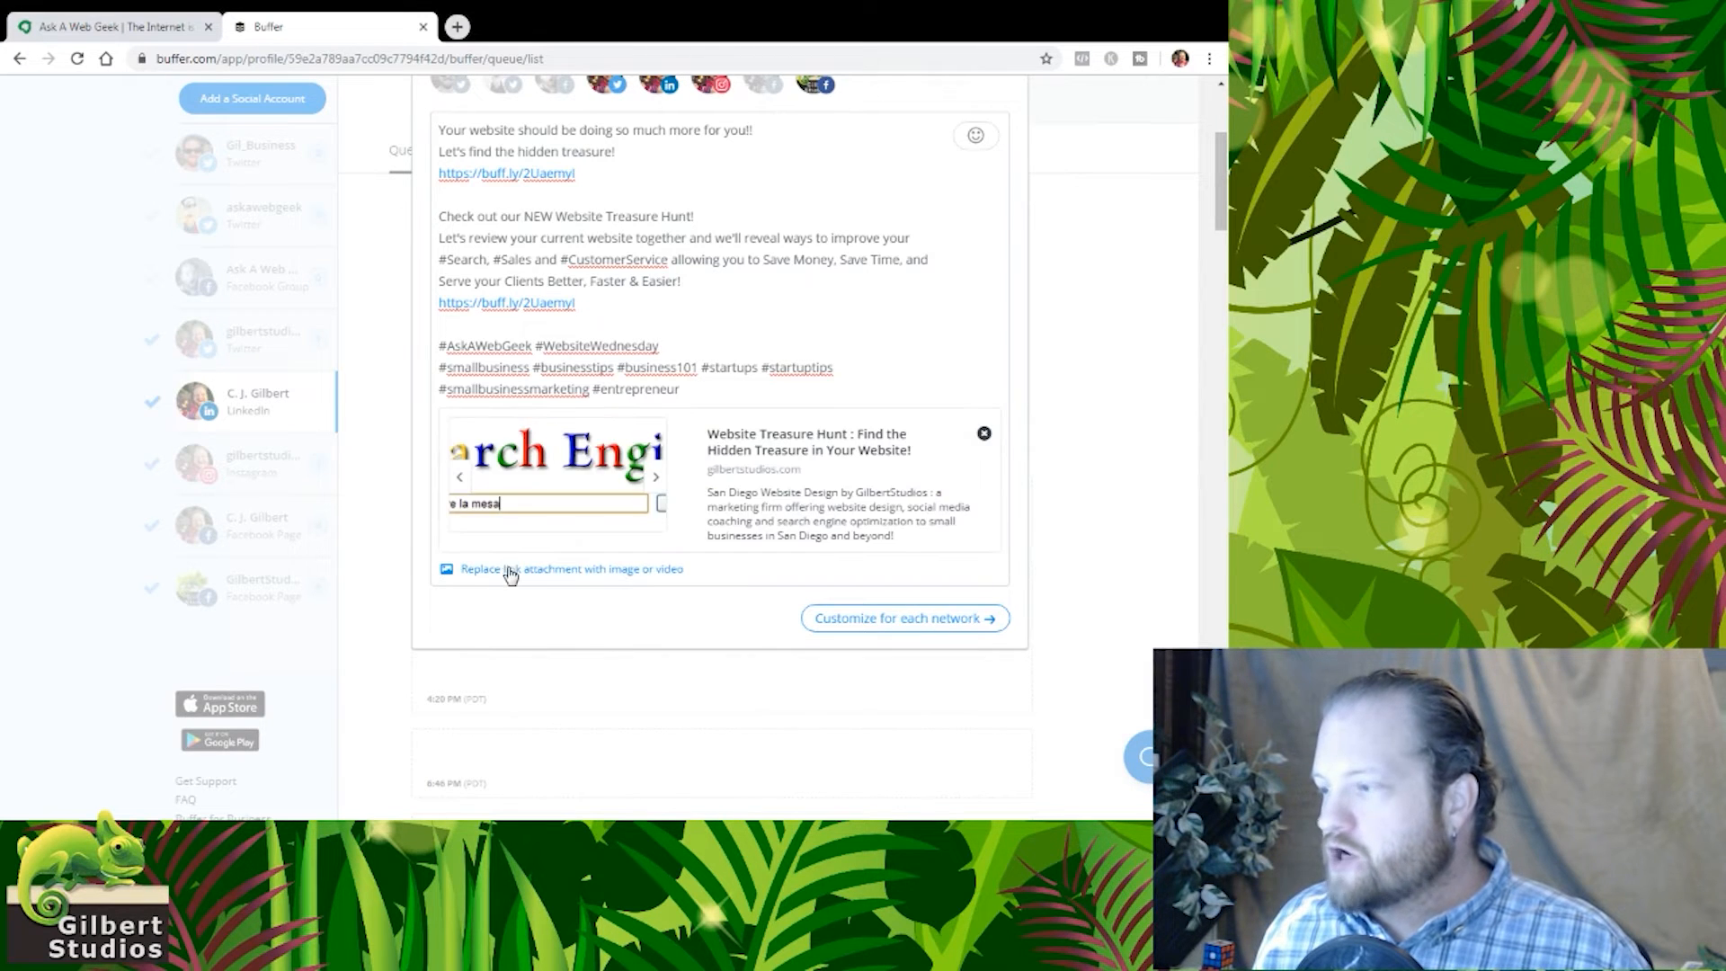
- Replace the post's link attachment with an uploaded Website Treasure Hunt image
click(508, 569)
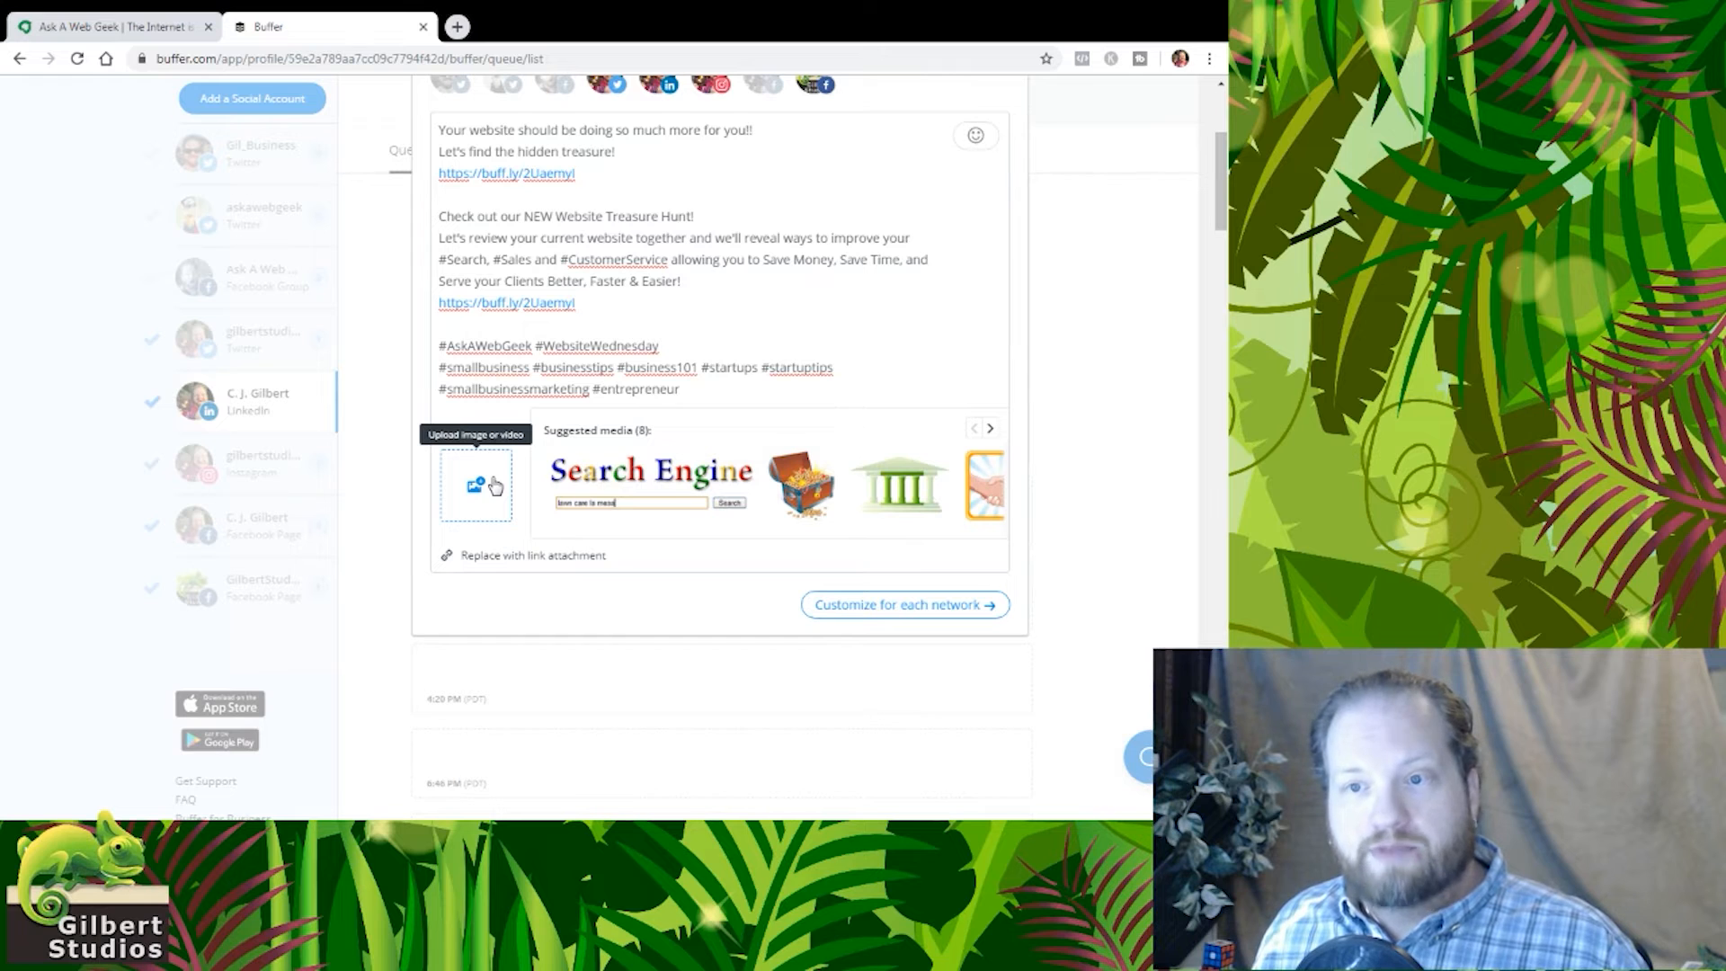
click(496, 485)
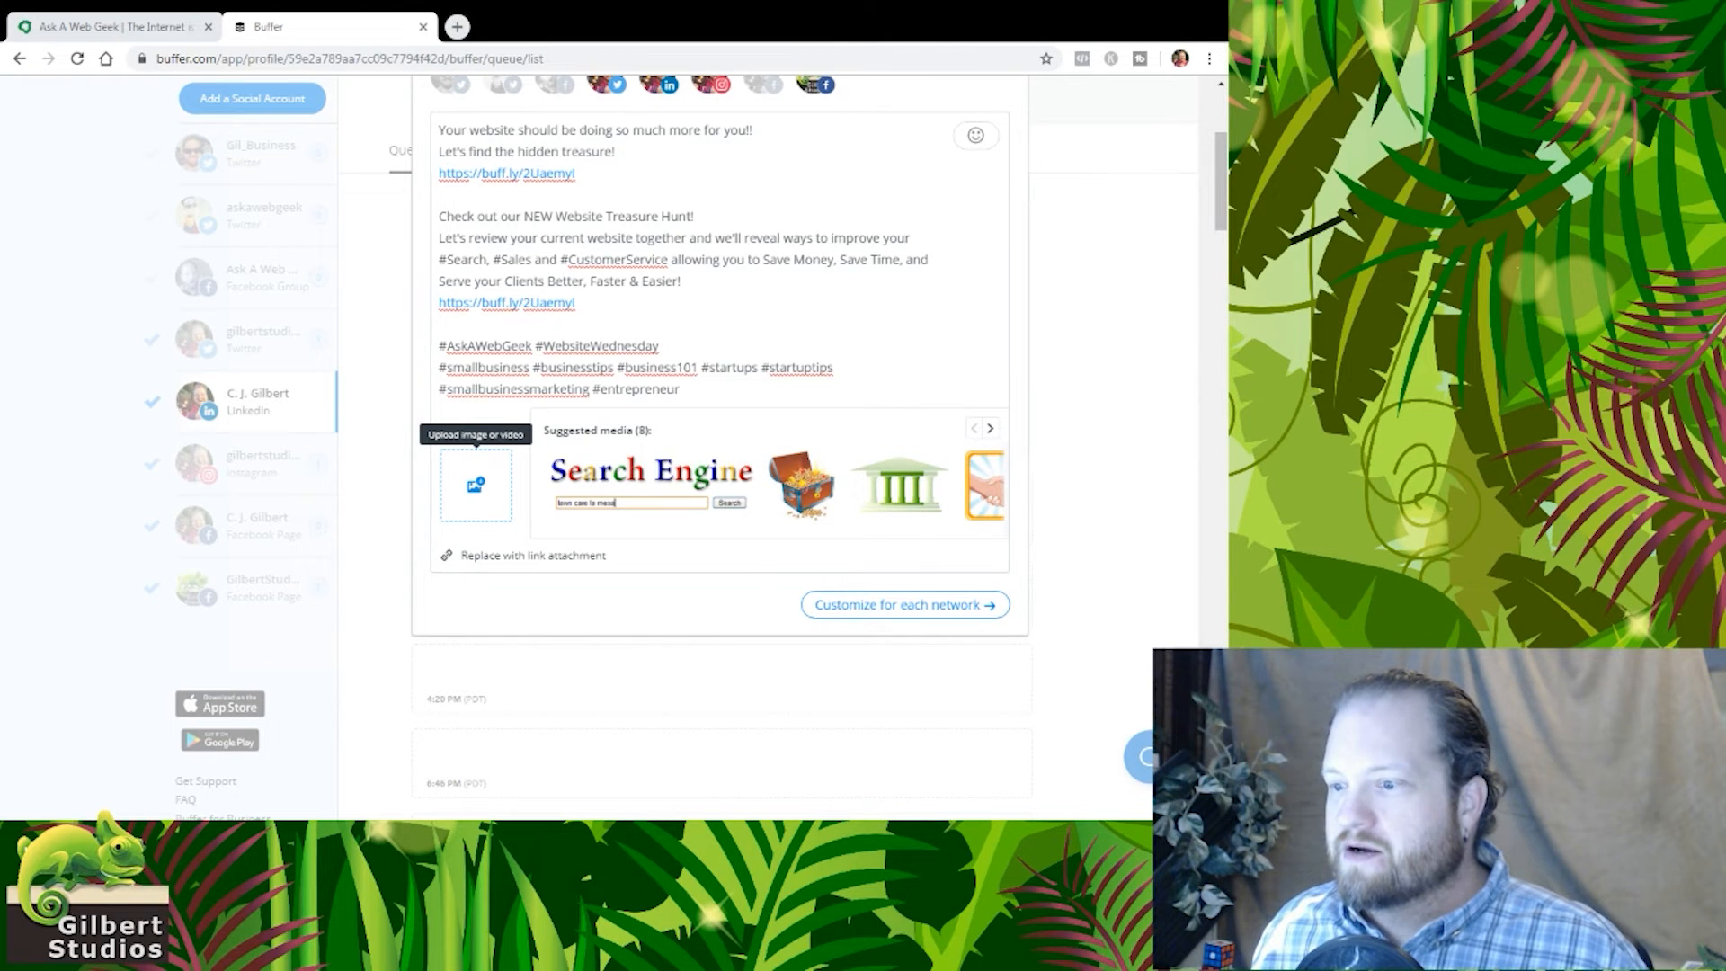
click(680, 453)
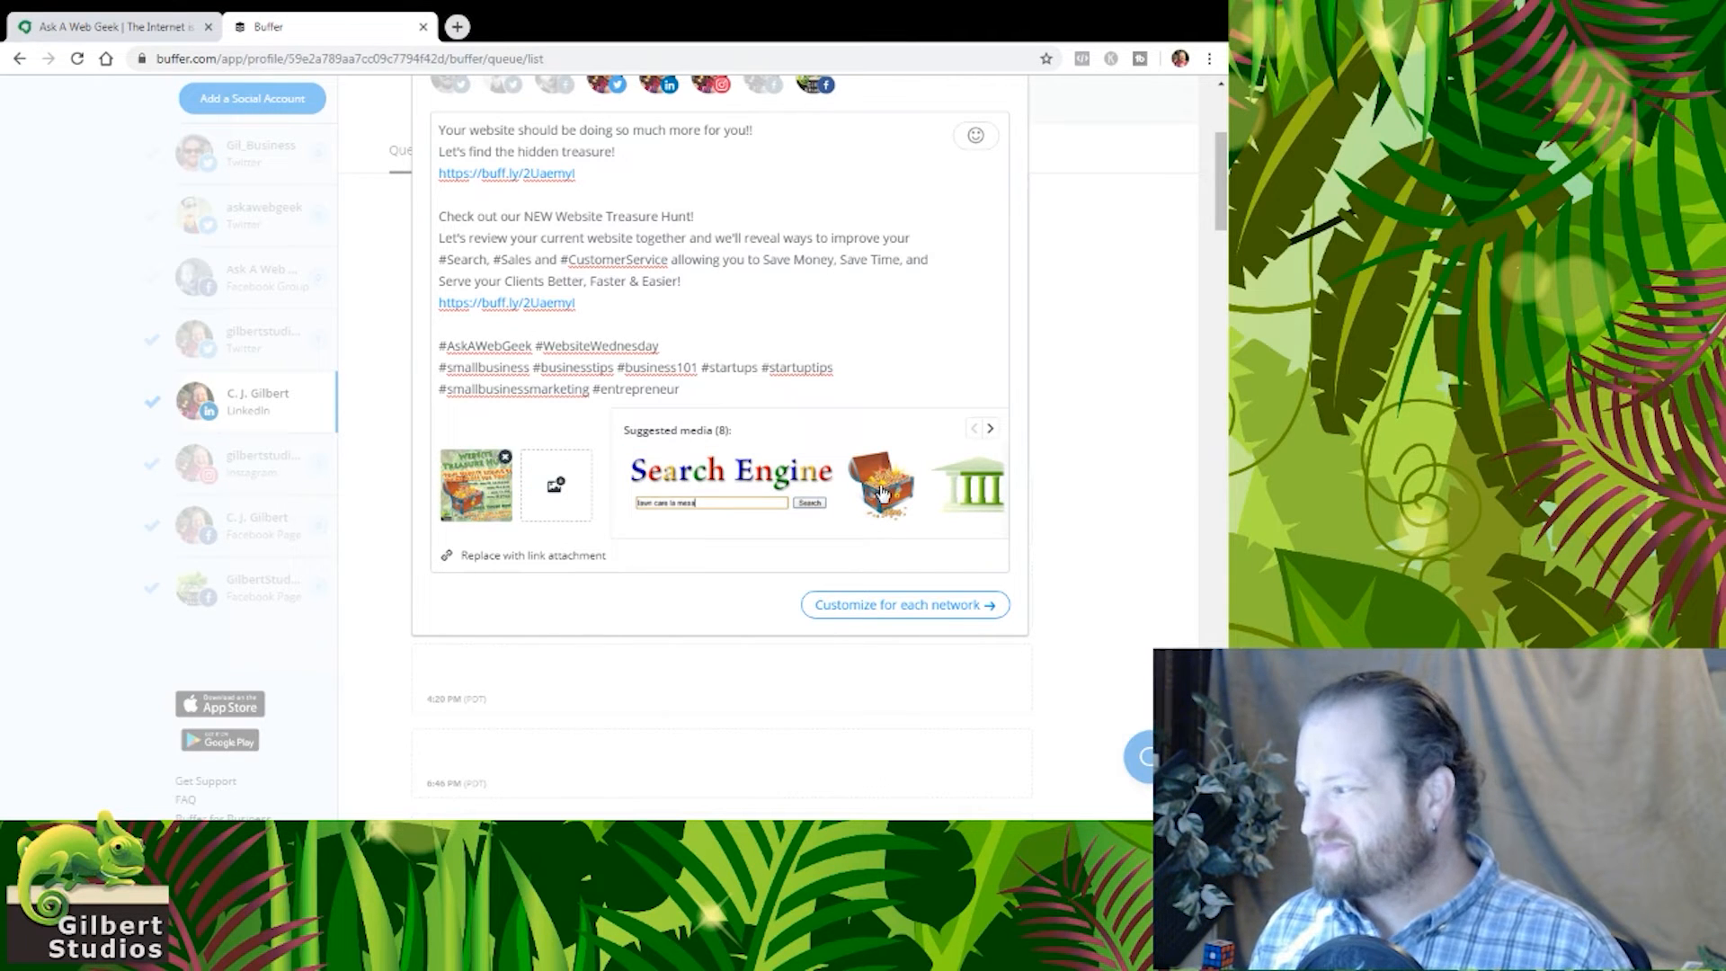
- Split the post into customizable versions for Twitter, Facebook, Instagram and LinkedIn
click(887, 608)
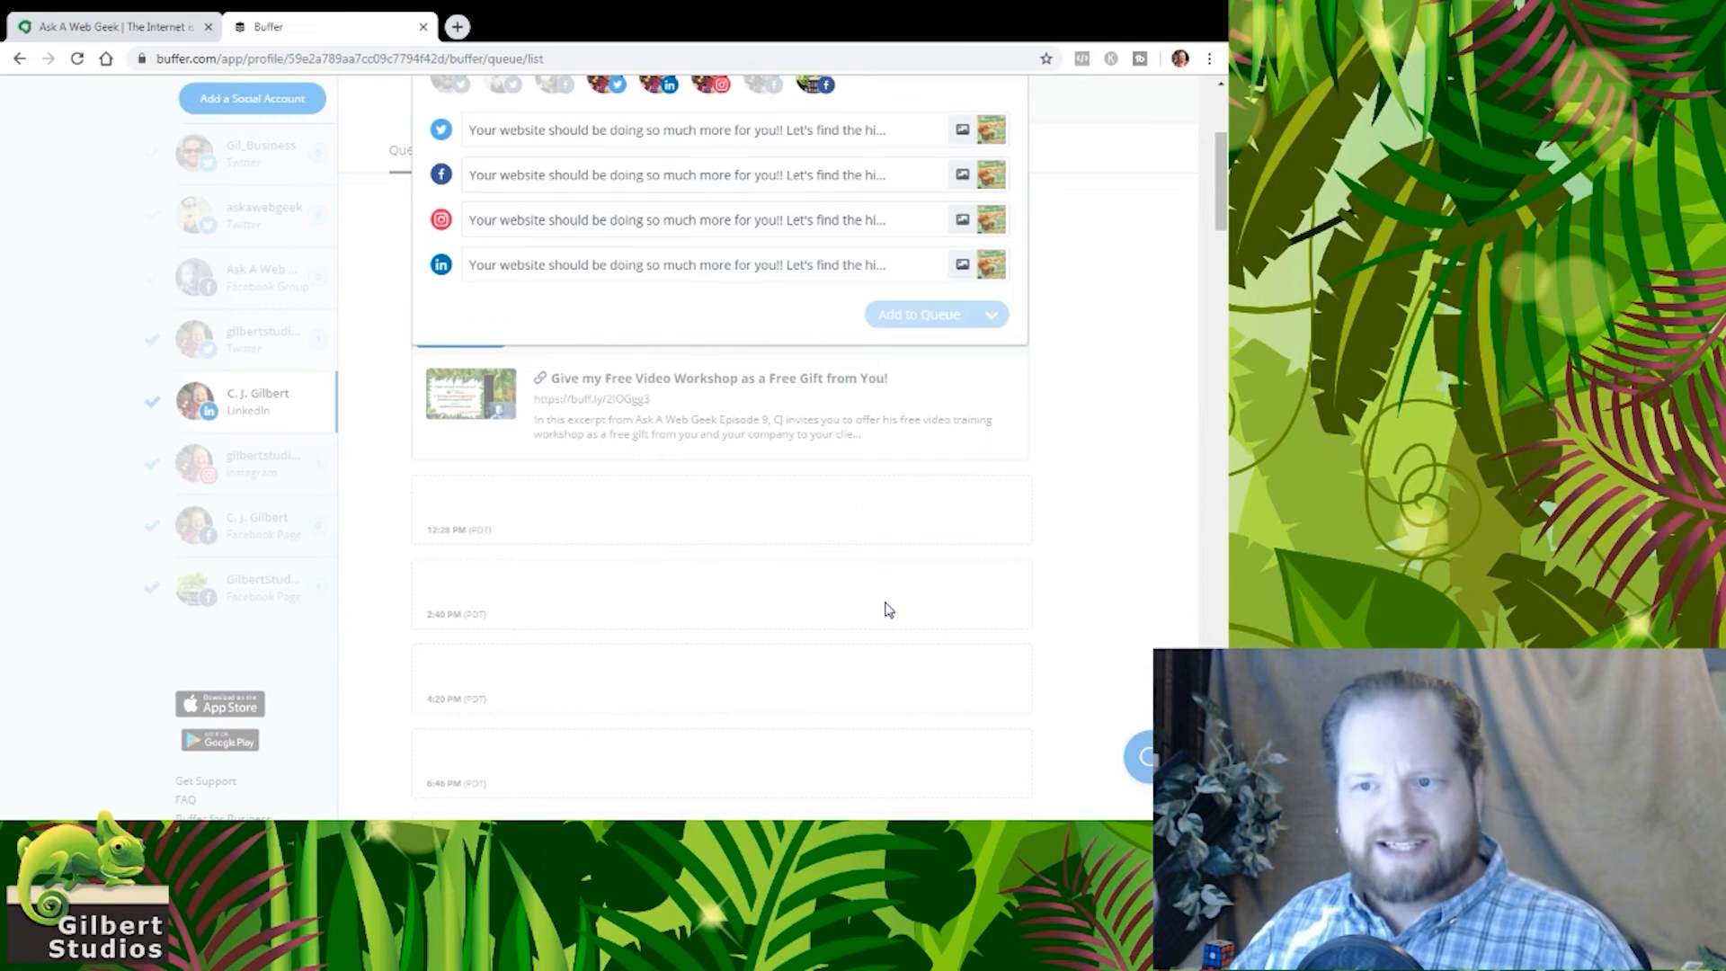
scroll(888, 609, up, 2)
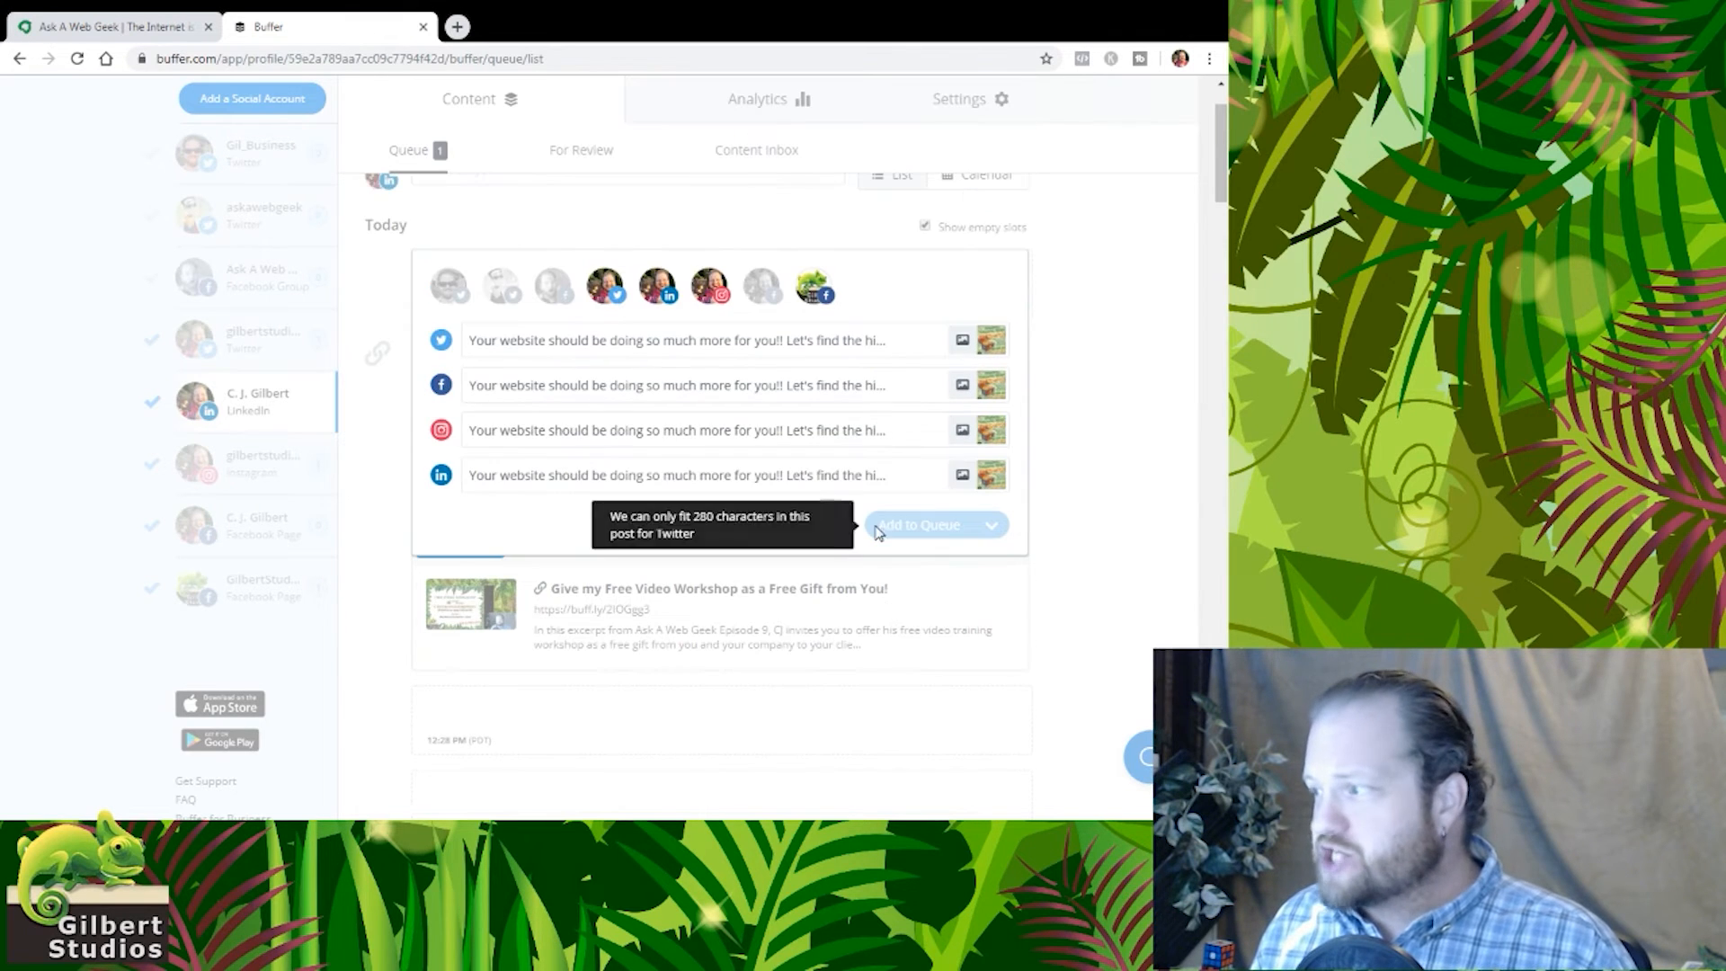
- Shorten the Twitter version by removing the "Check out our NEW Website Treasure Hunt!" paragraph together with the link beneath it
click(816, 345)
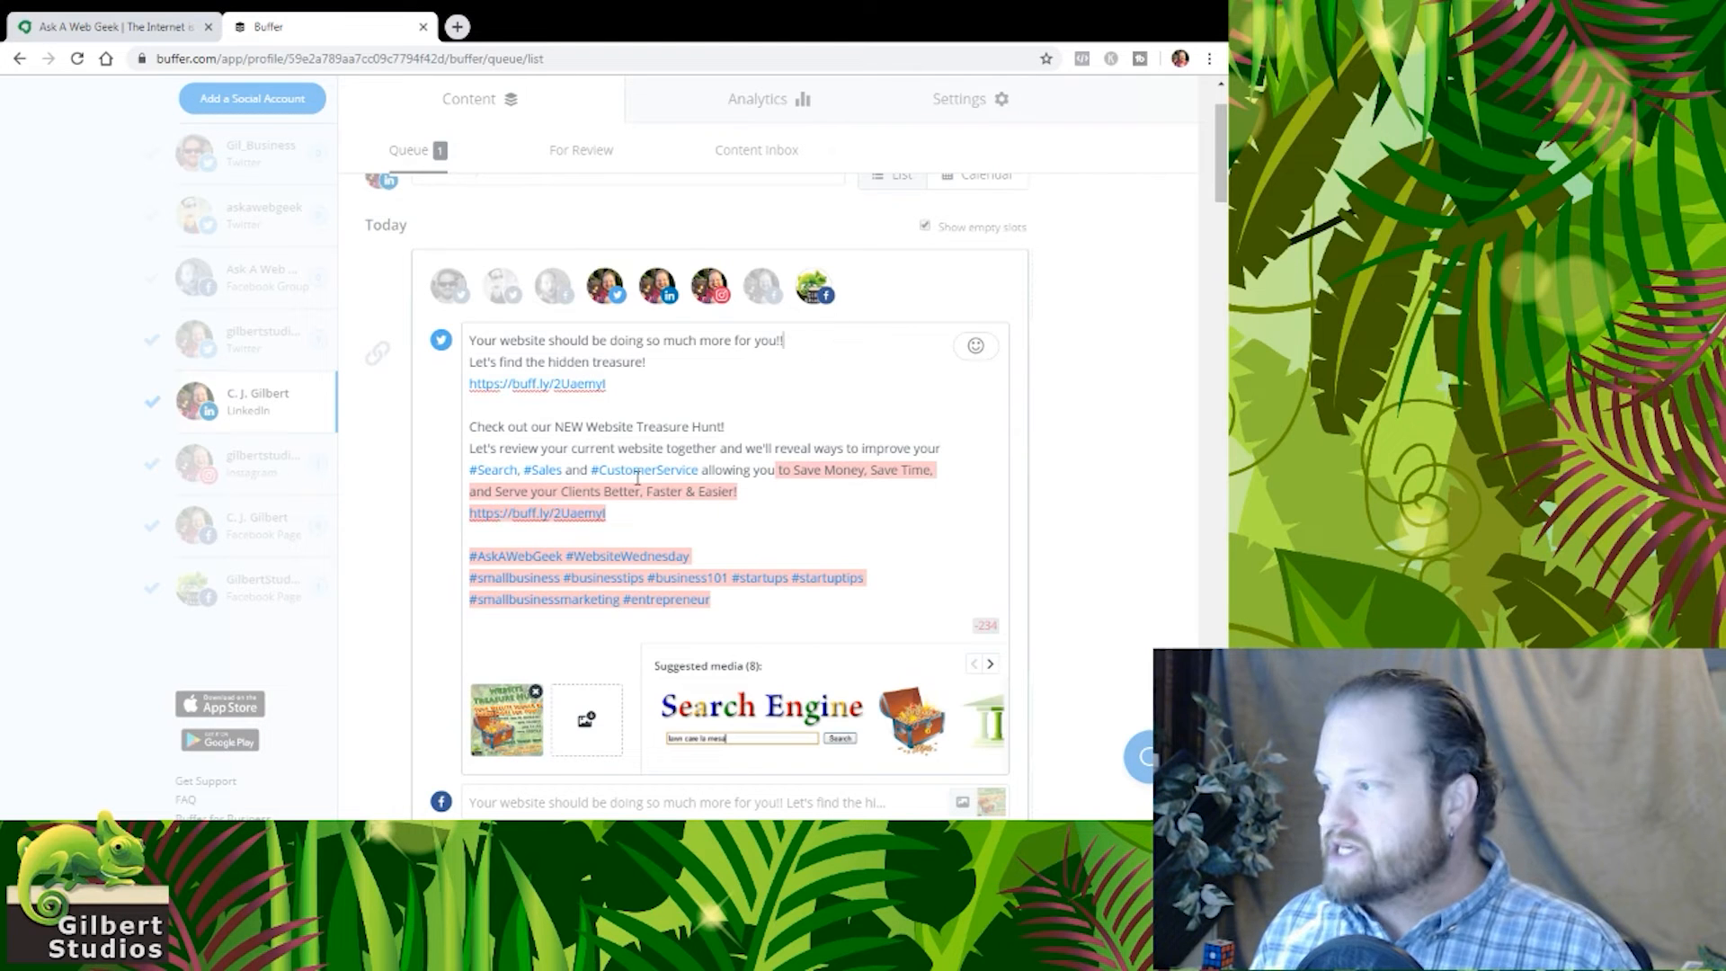
click(633, 518)
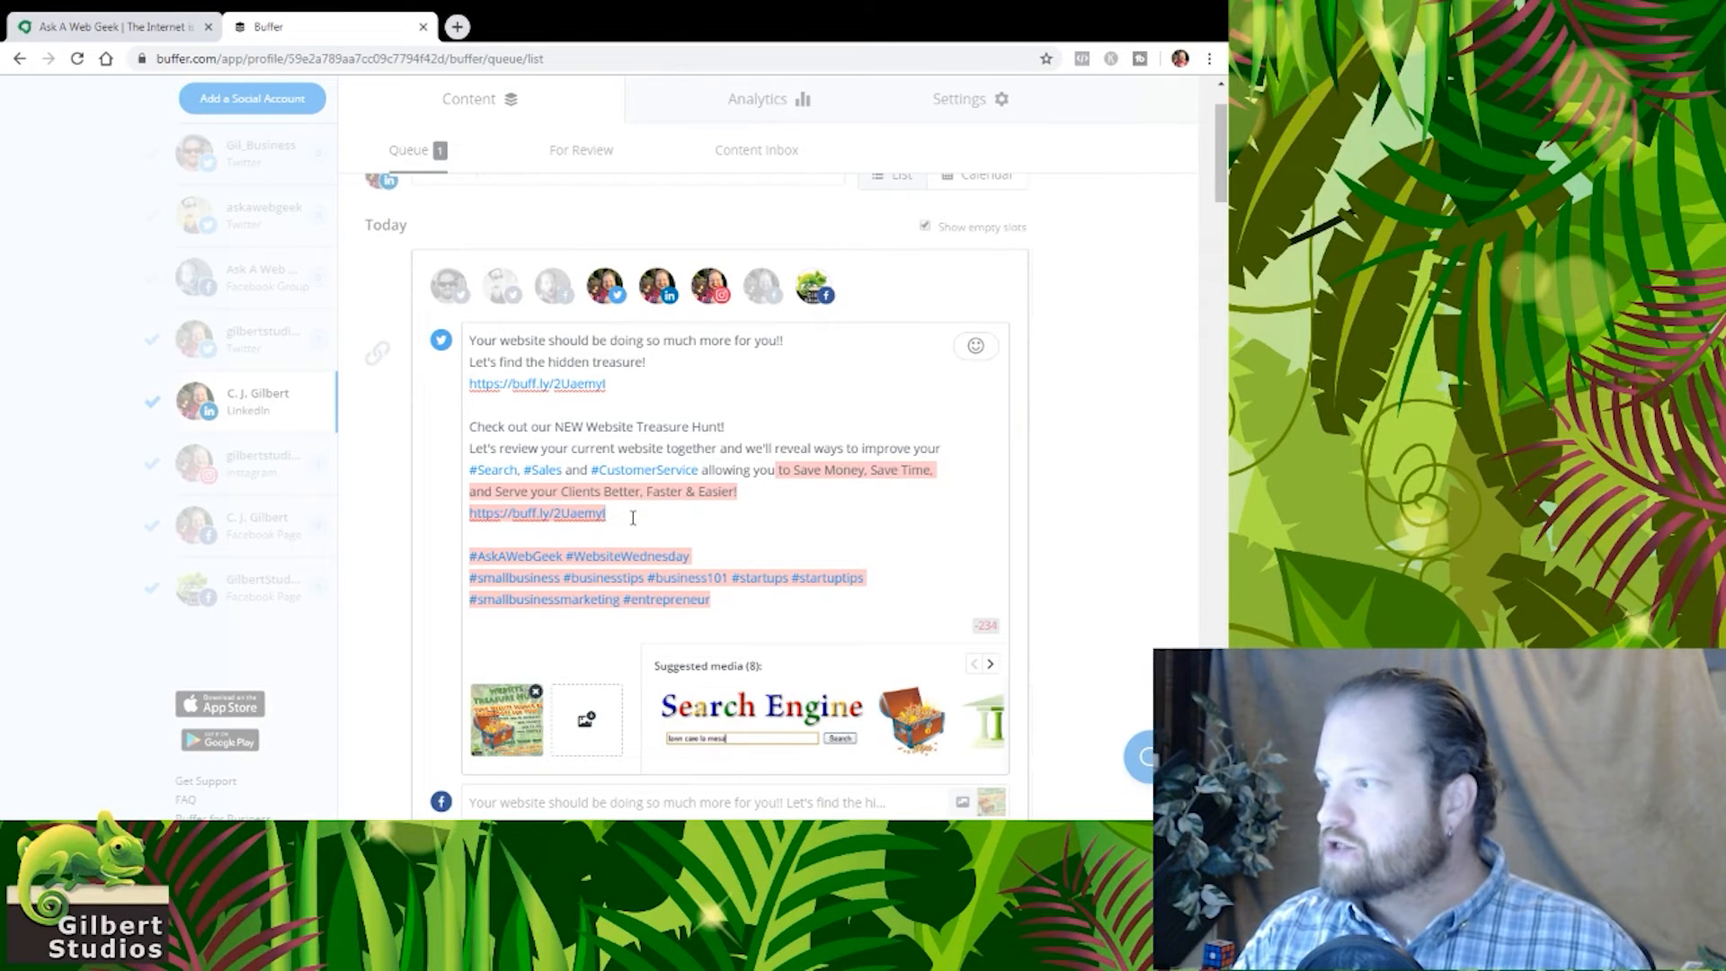
key(shift+Up)
key(shift+Up)
key(shift+Up)
key(shift+Up)
key(shift+Home)
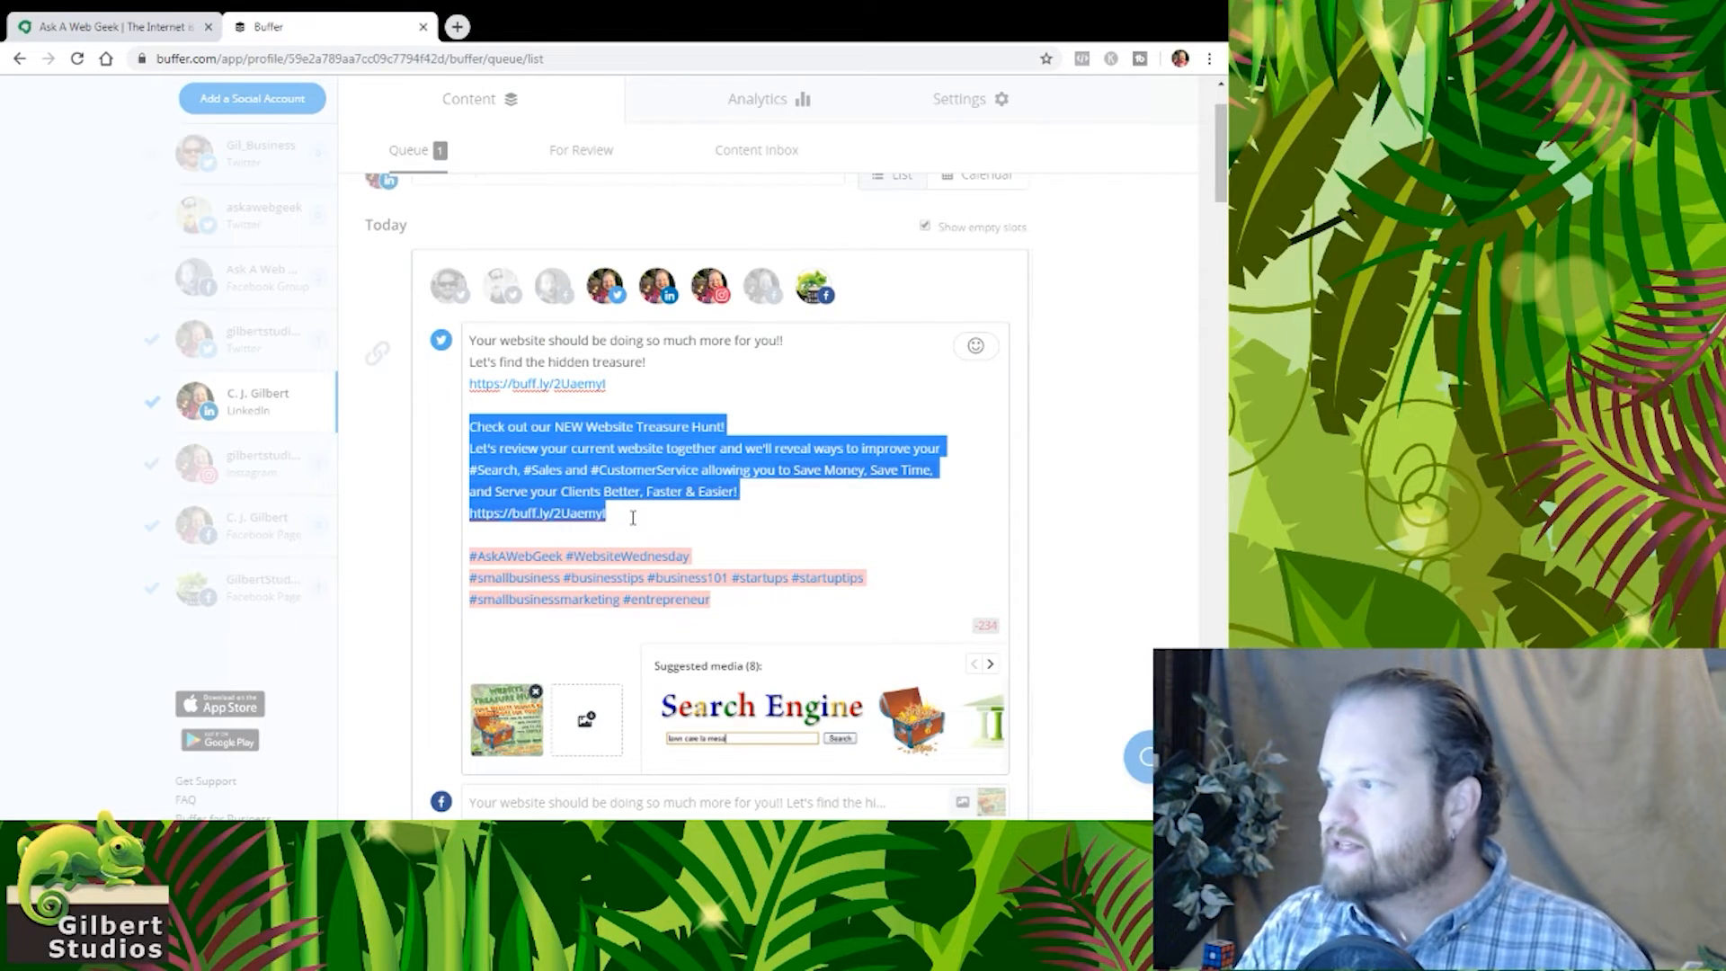
key(BackSpace)
key(BackSpace)
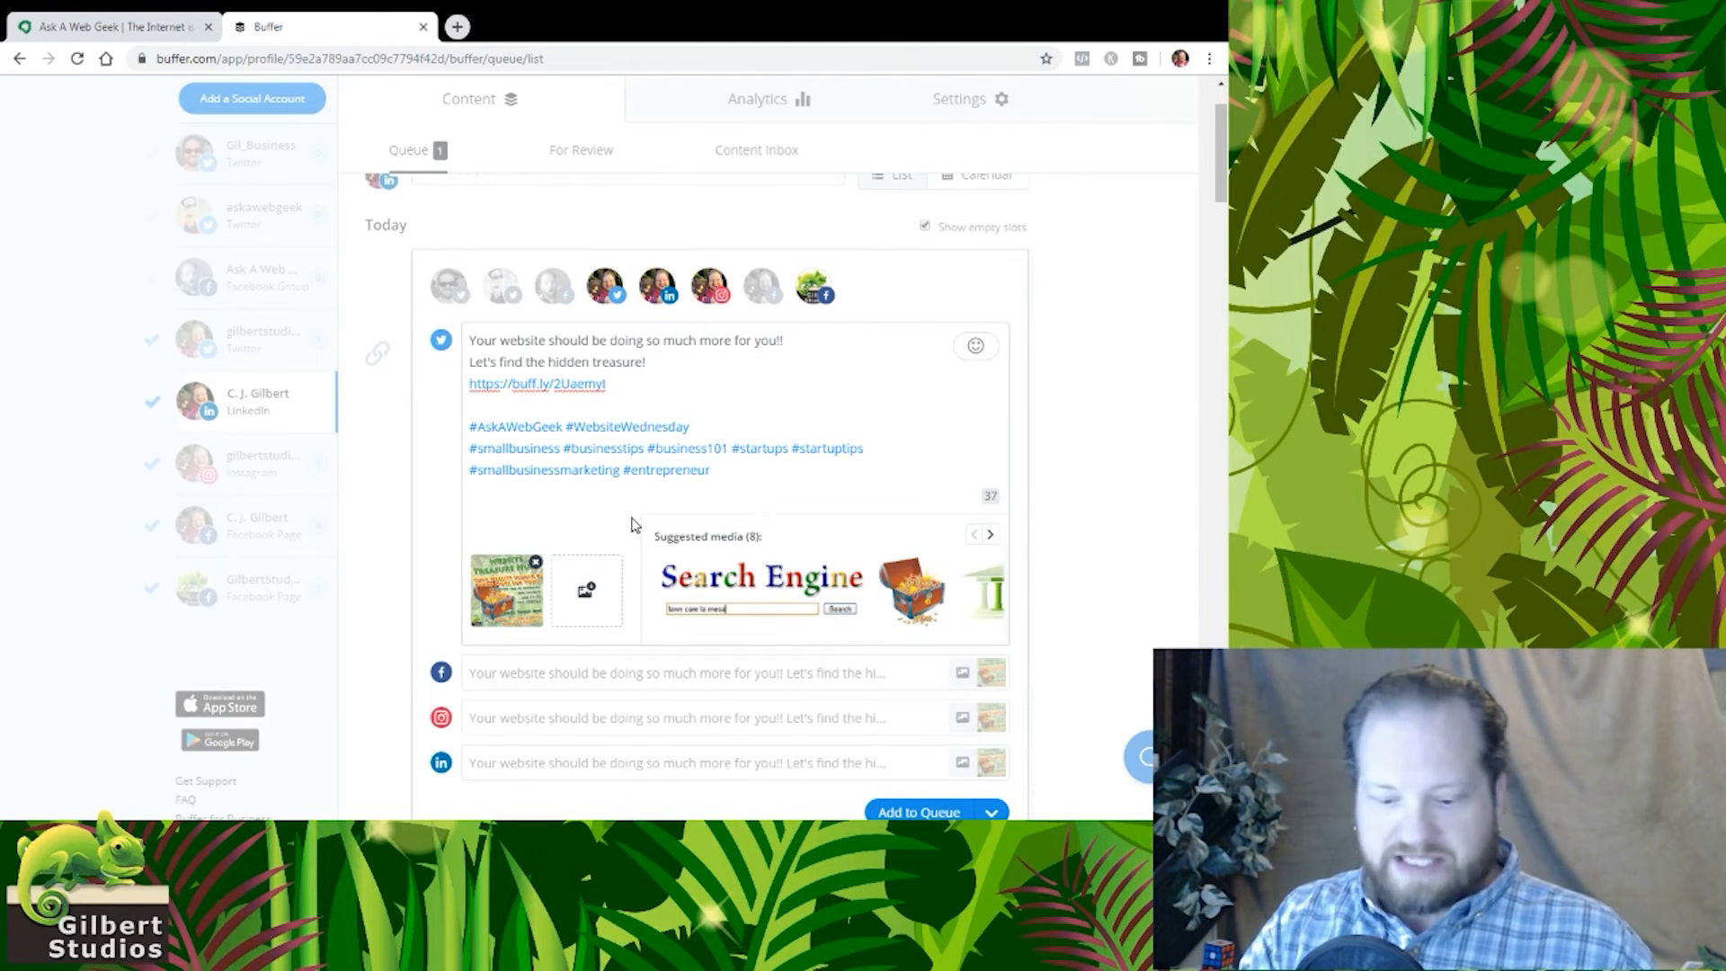
click(702, 392)
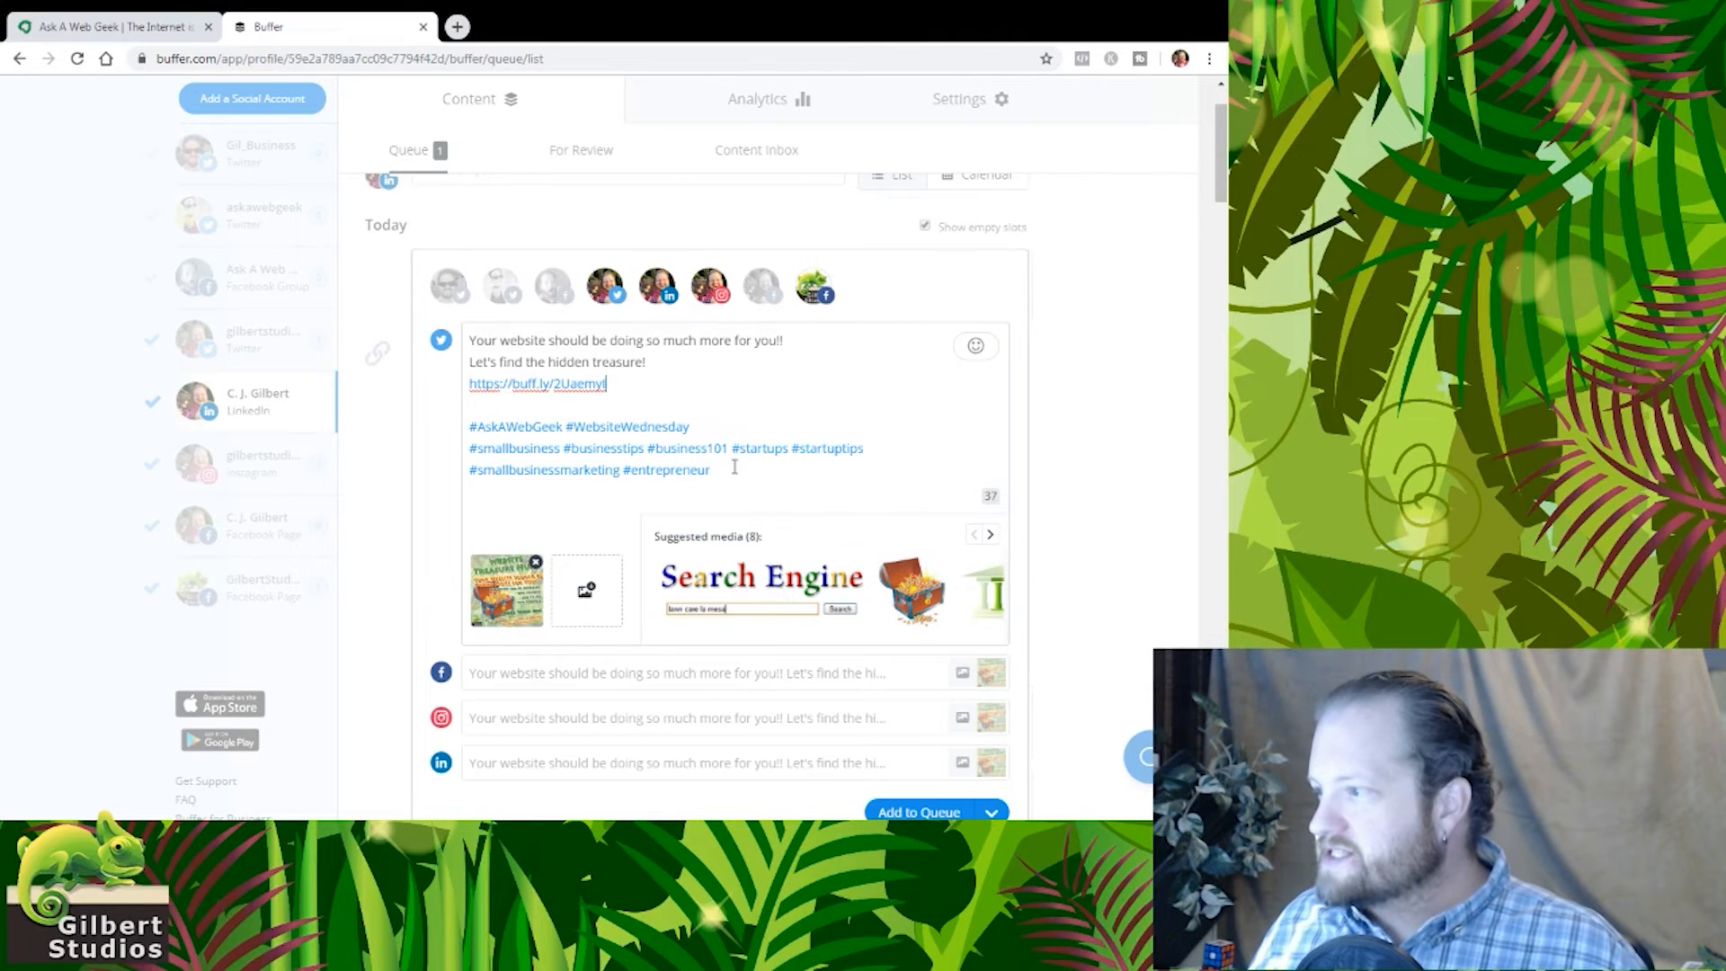
- Remove the hashtags #smallbusinessmarketing, #entrepreneur, #startuptips and #business101 from the Facebook version of the post
click(679, 681)
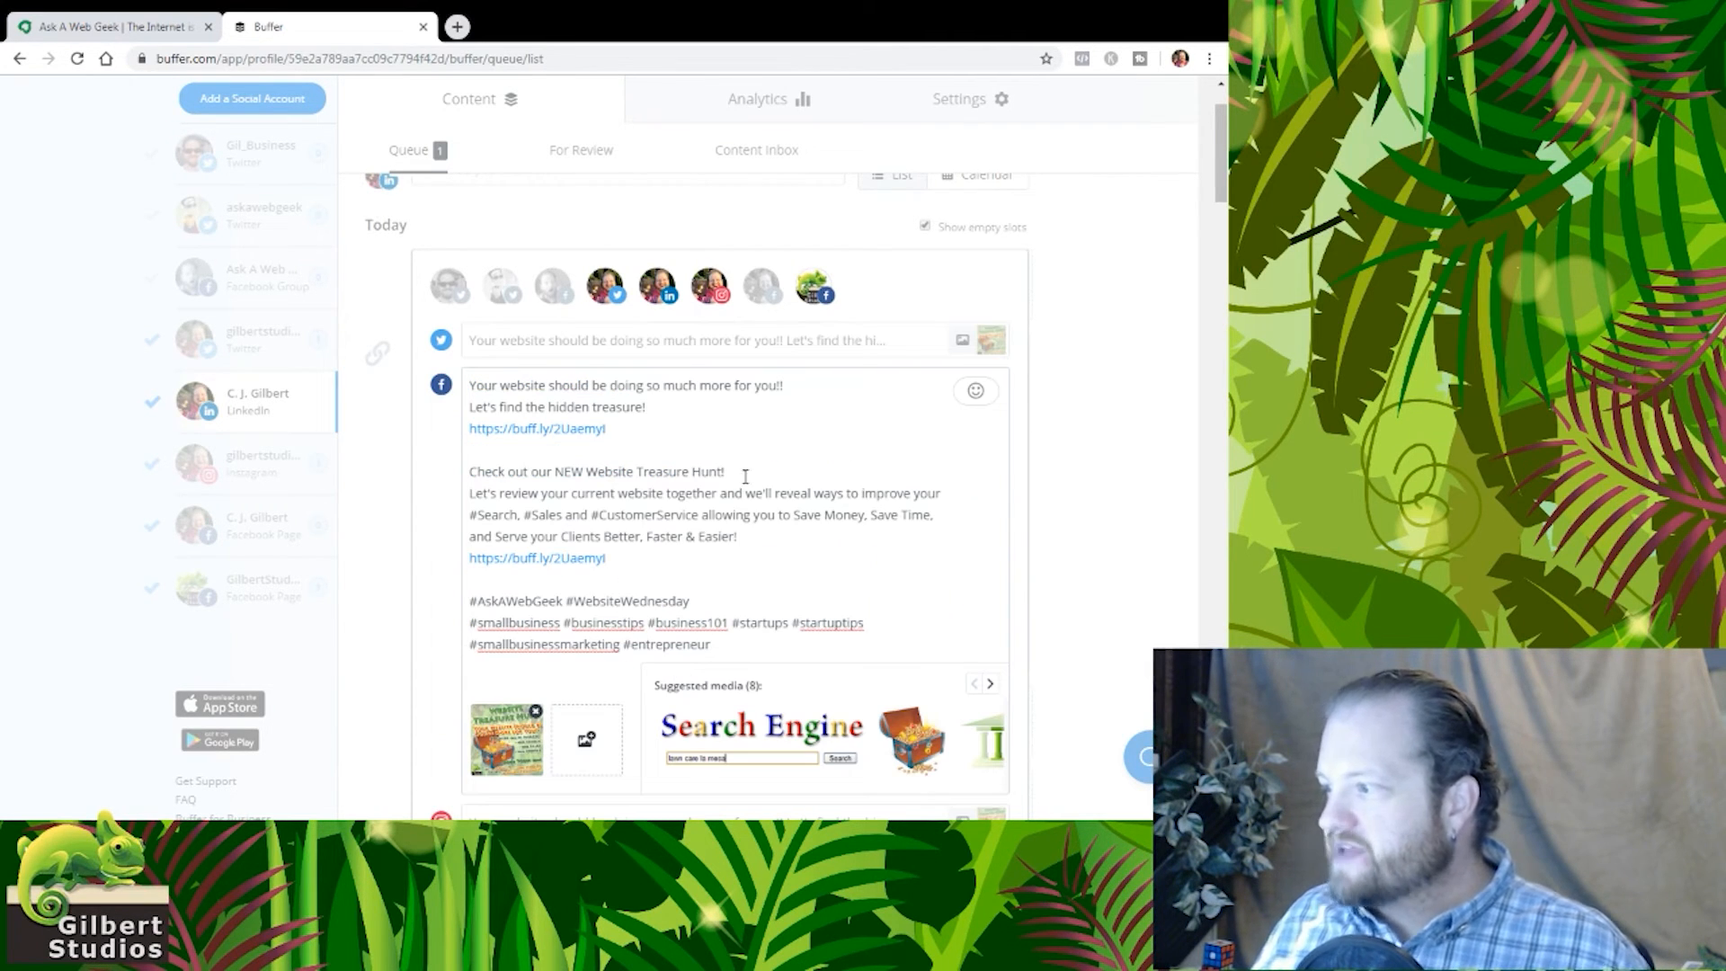
key(shift+Home)
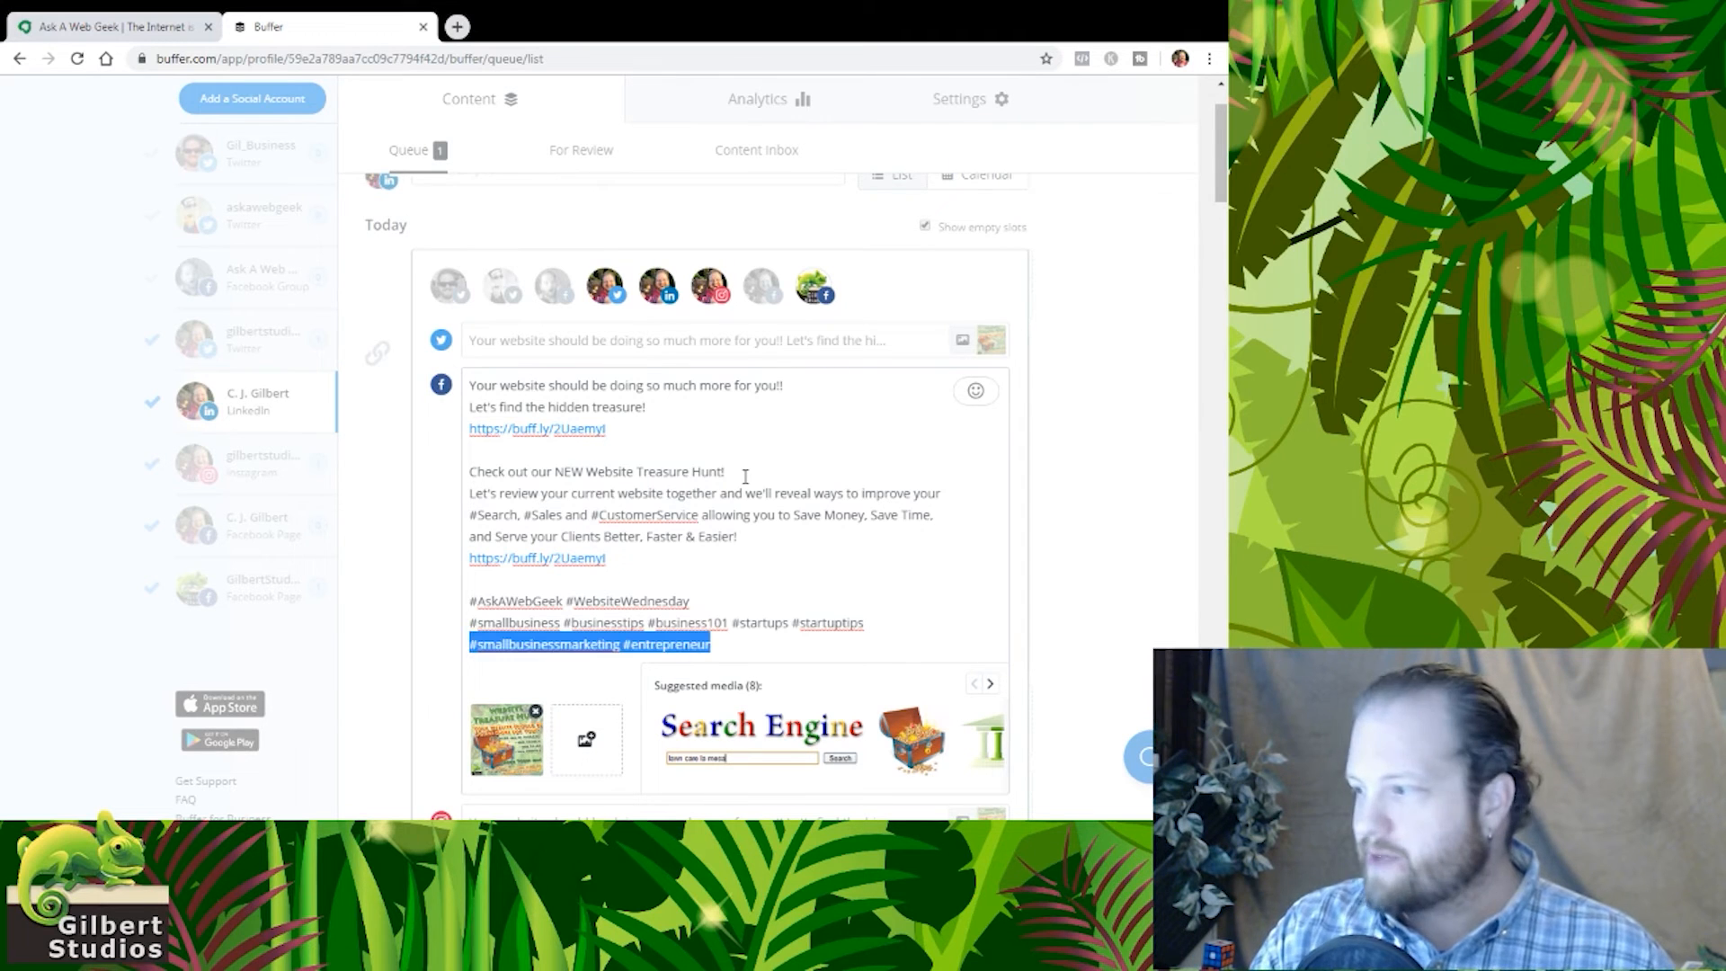
key(BackSpace)
key(BackSpace)
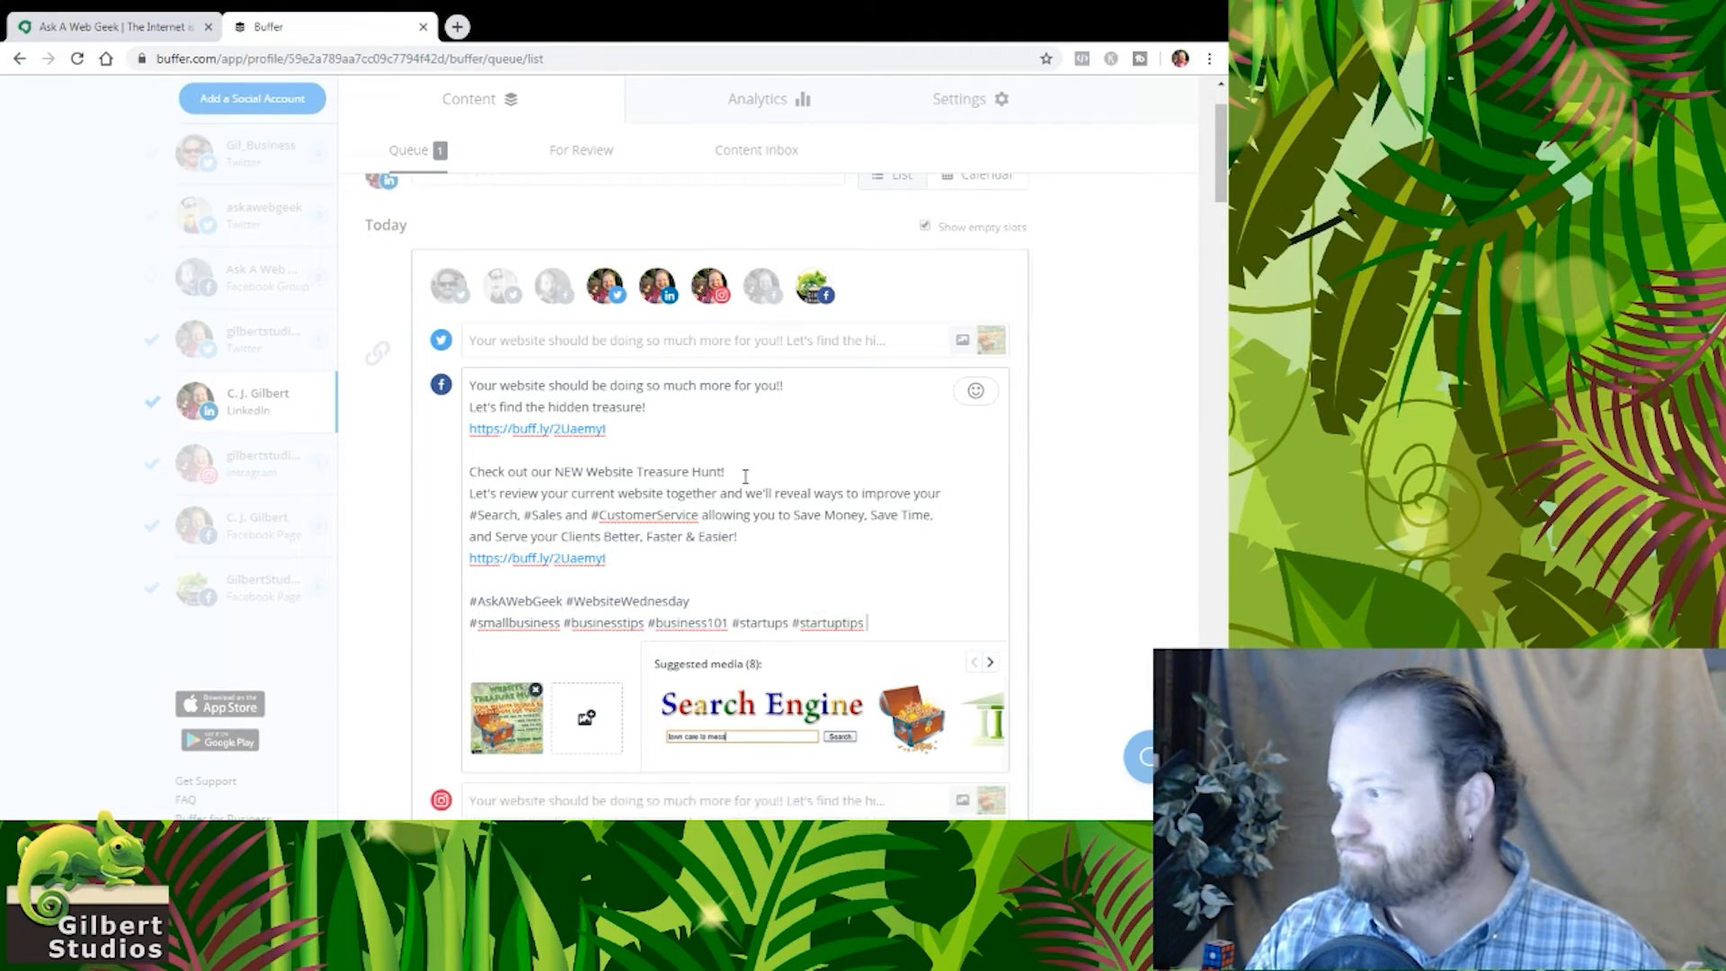
key(ctrl+shift+Left)
key(shift+Left)
key(shift+Left)
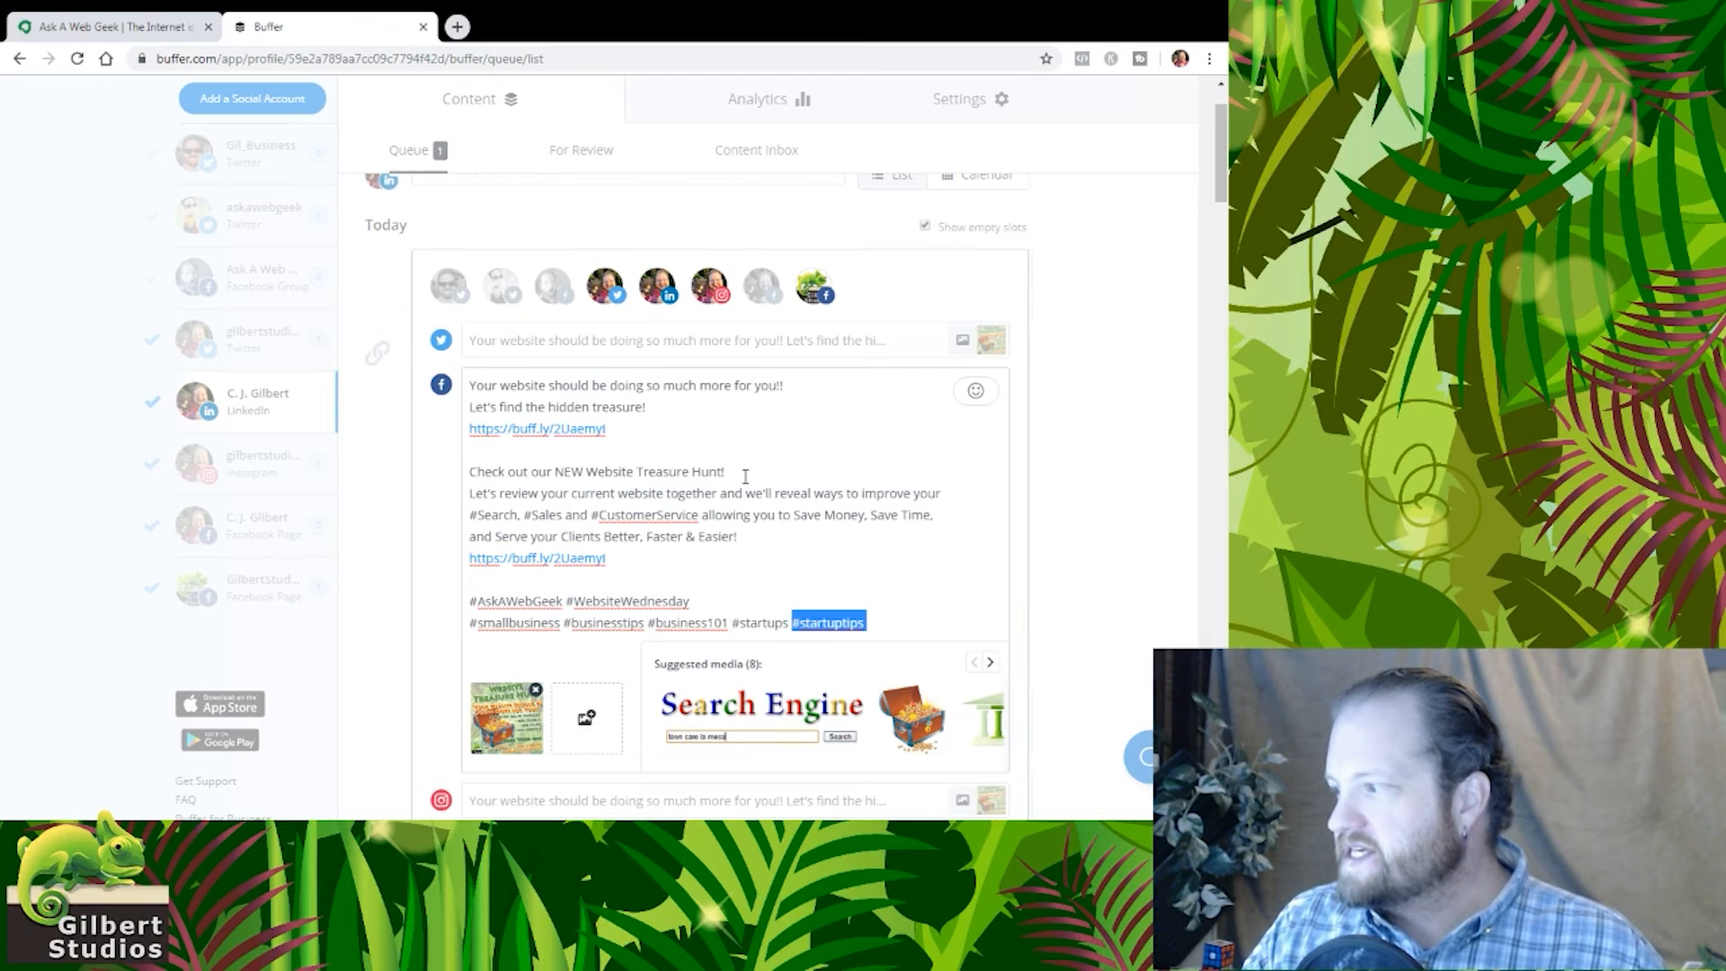
key(BackSpace)
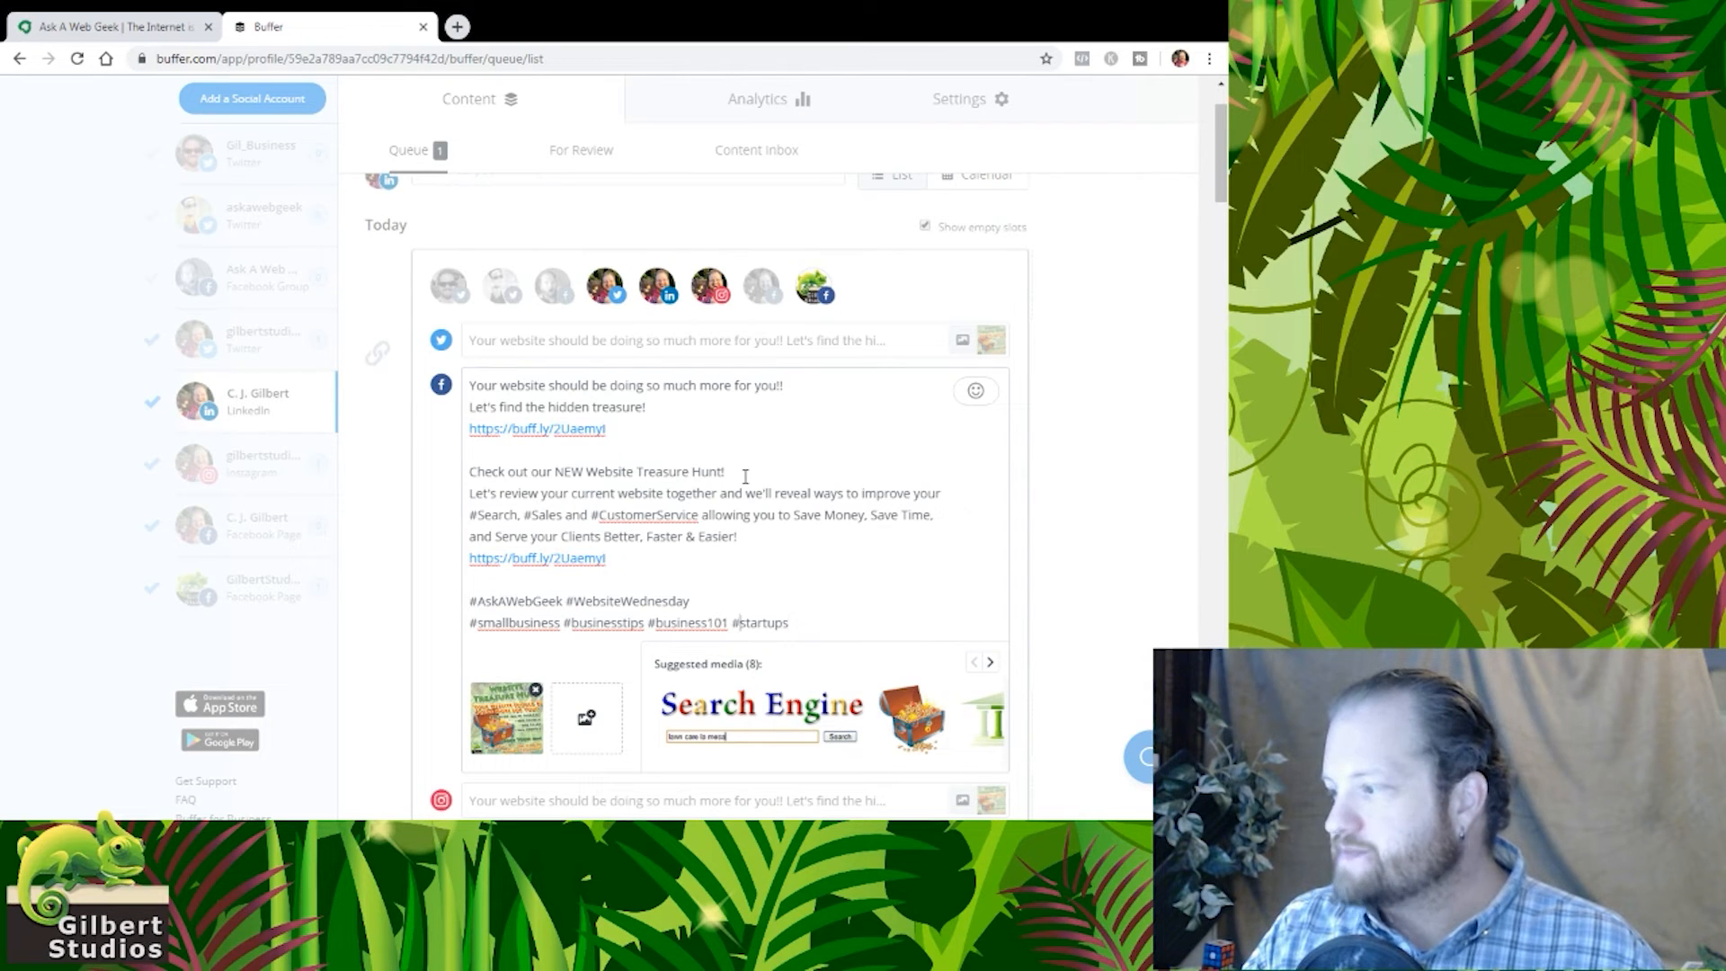
key(ctrl+shift+Left)
key(shift+Left)
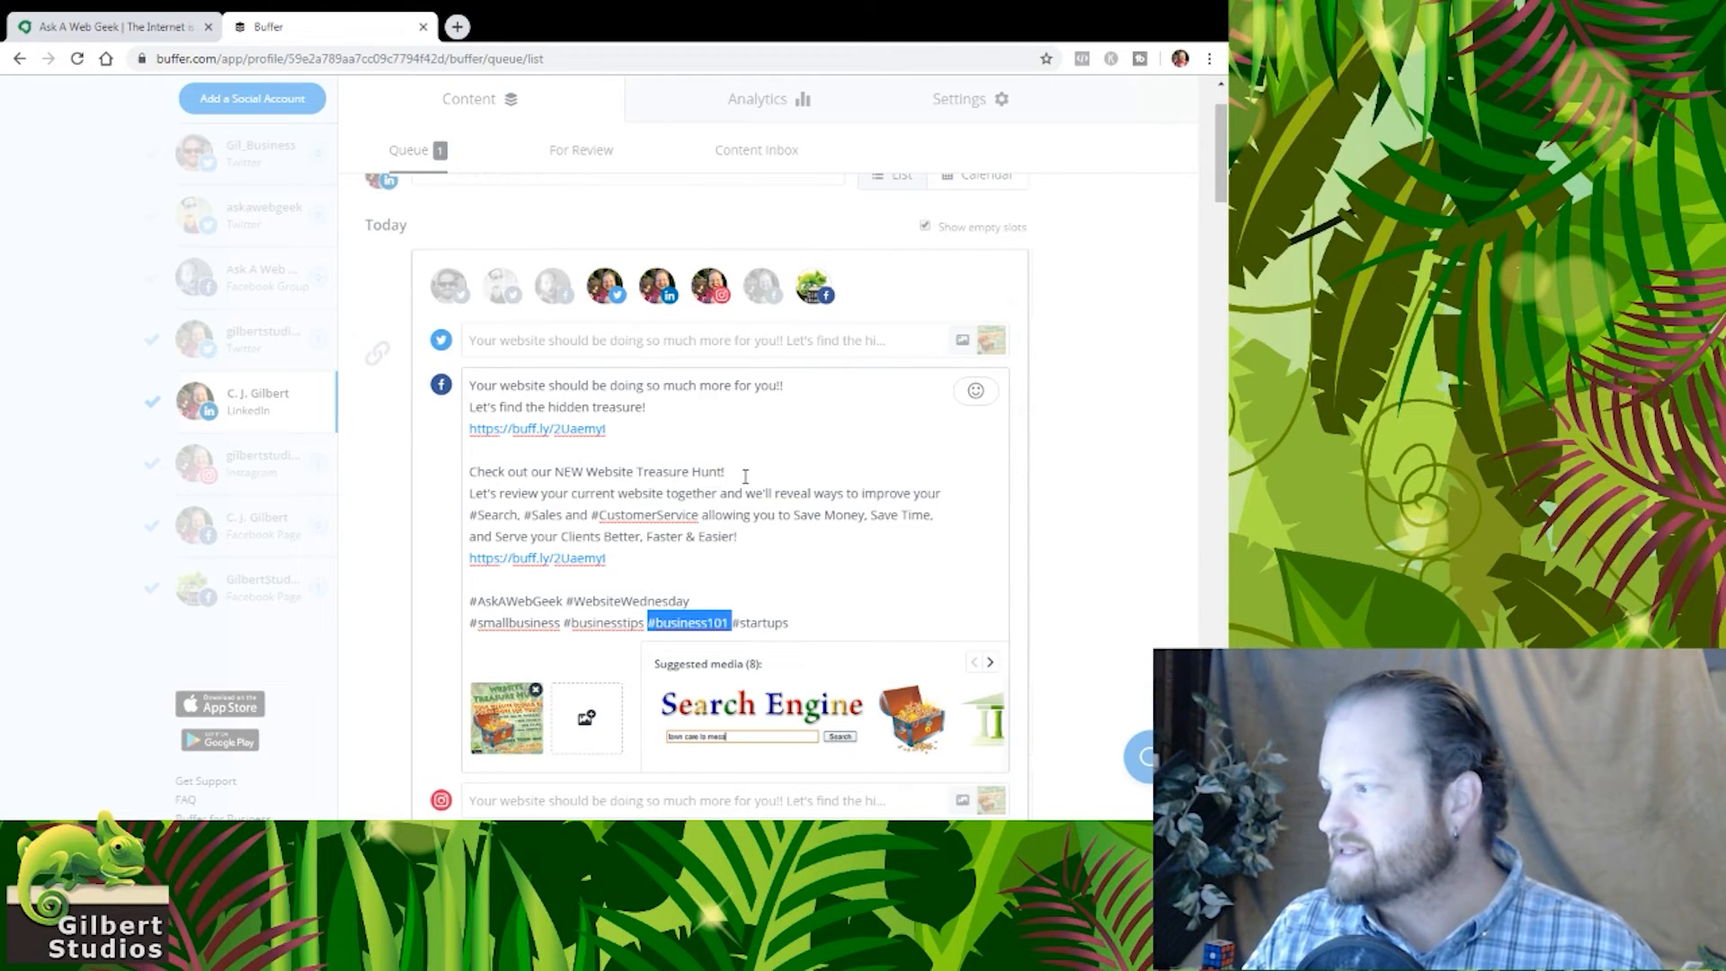
key(BackSpace)
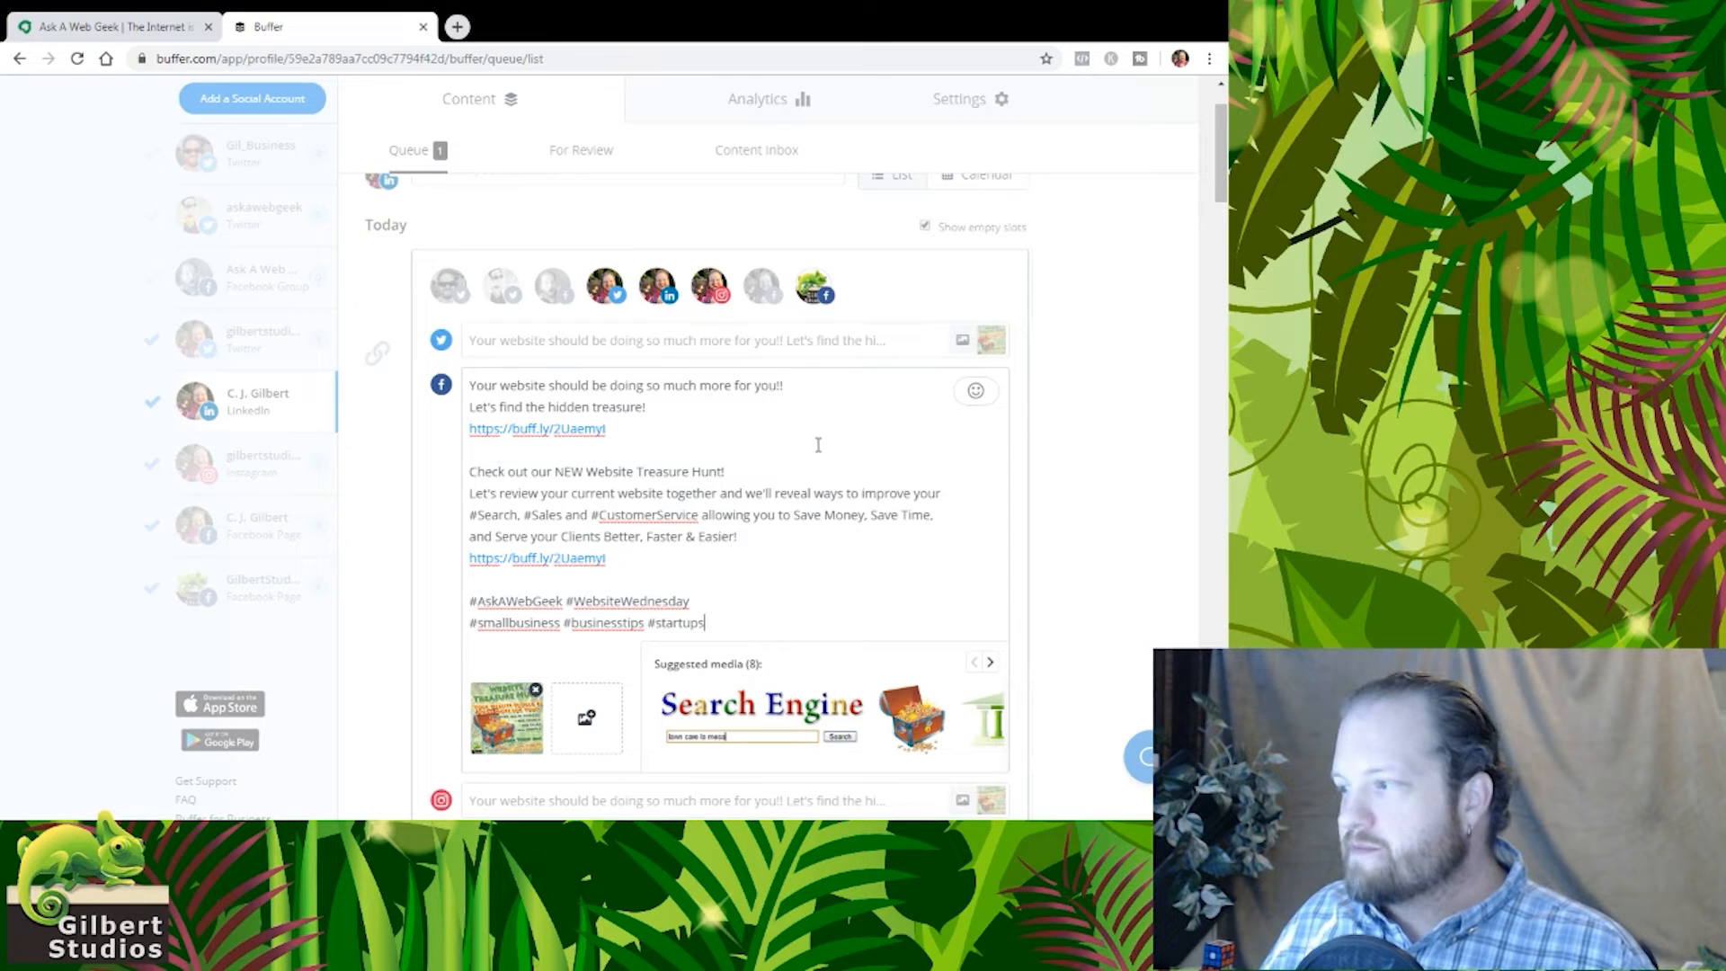
- Add the line "(*** link in profile ***)" directly below the first link in the Instagram version of the post
scroll(779, 427, down, 3)
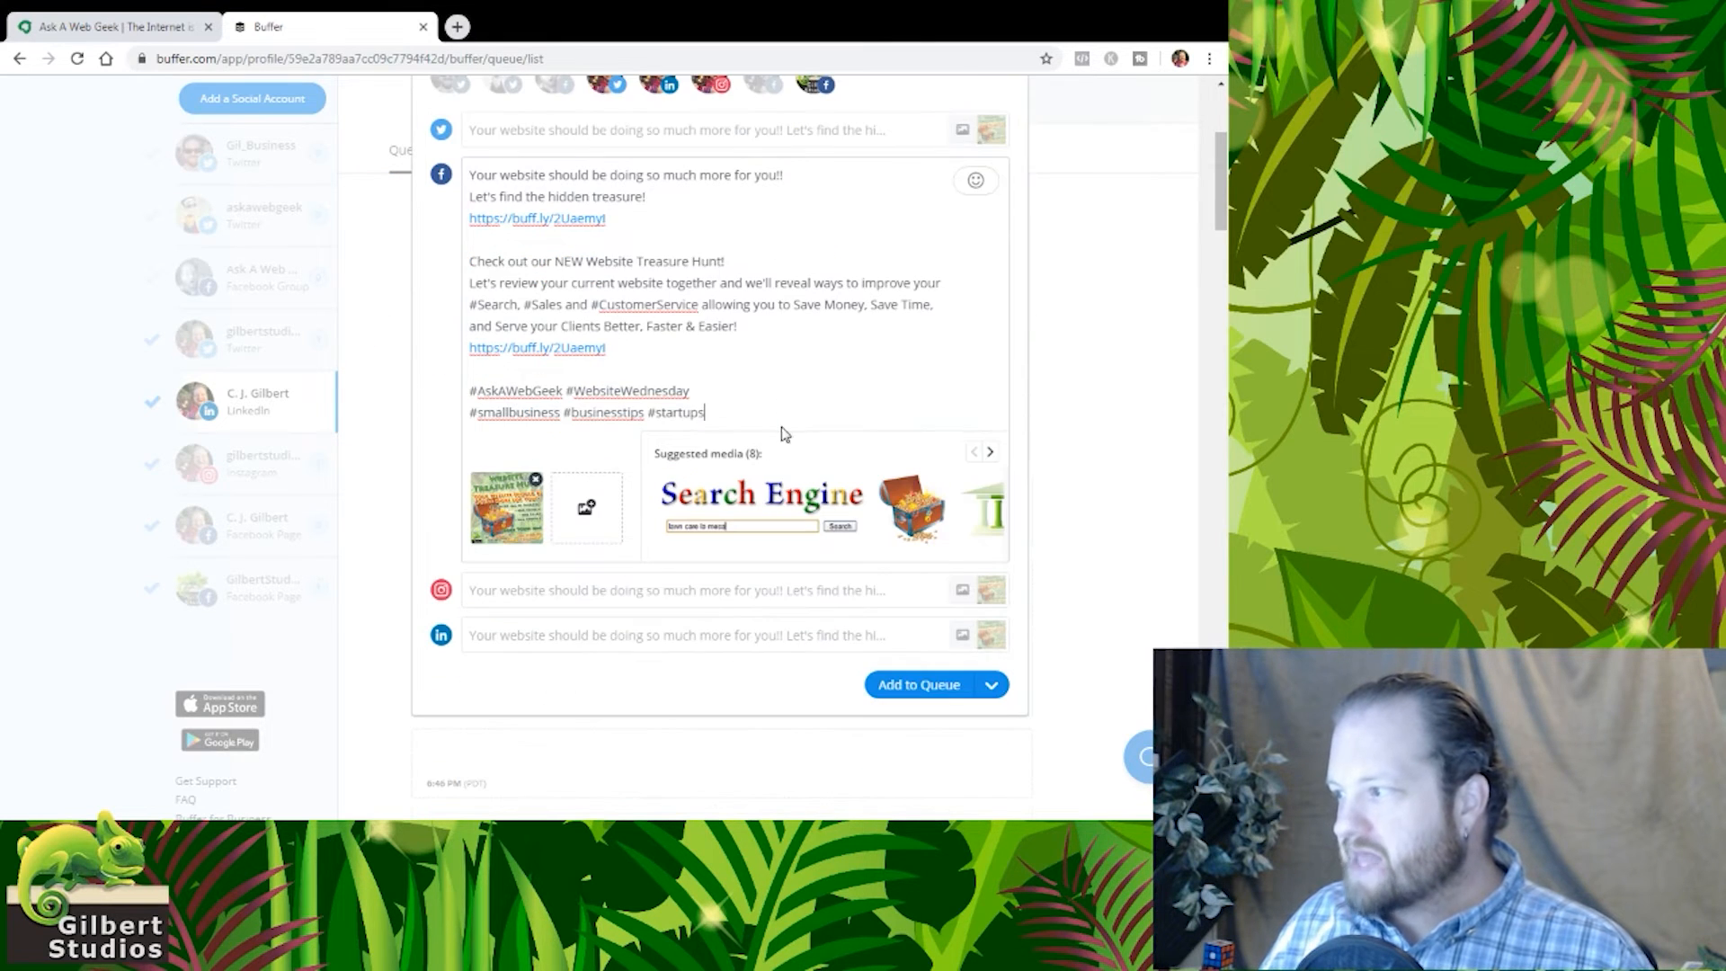
click(805, 601)
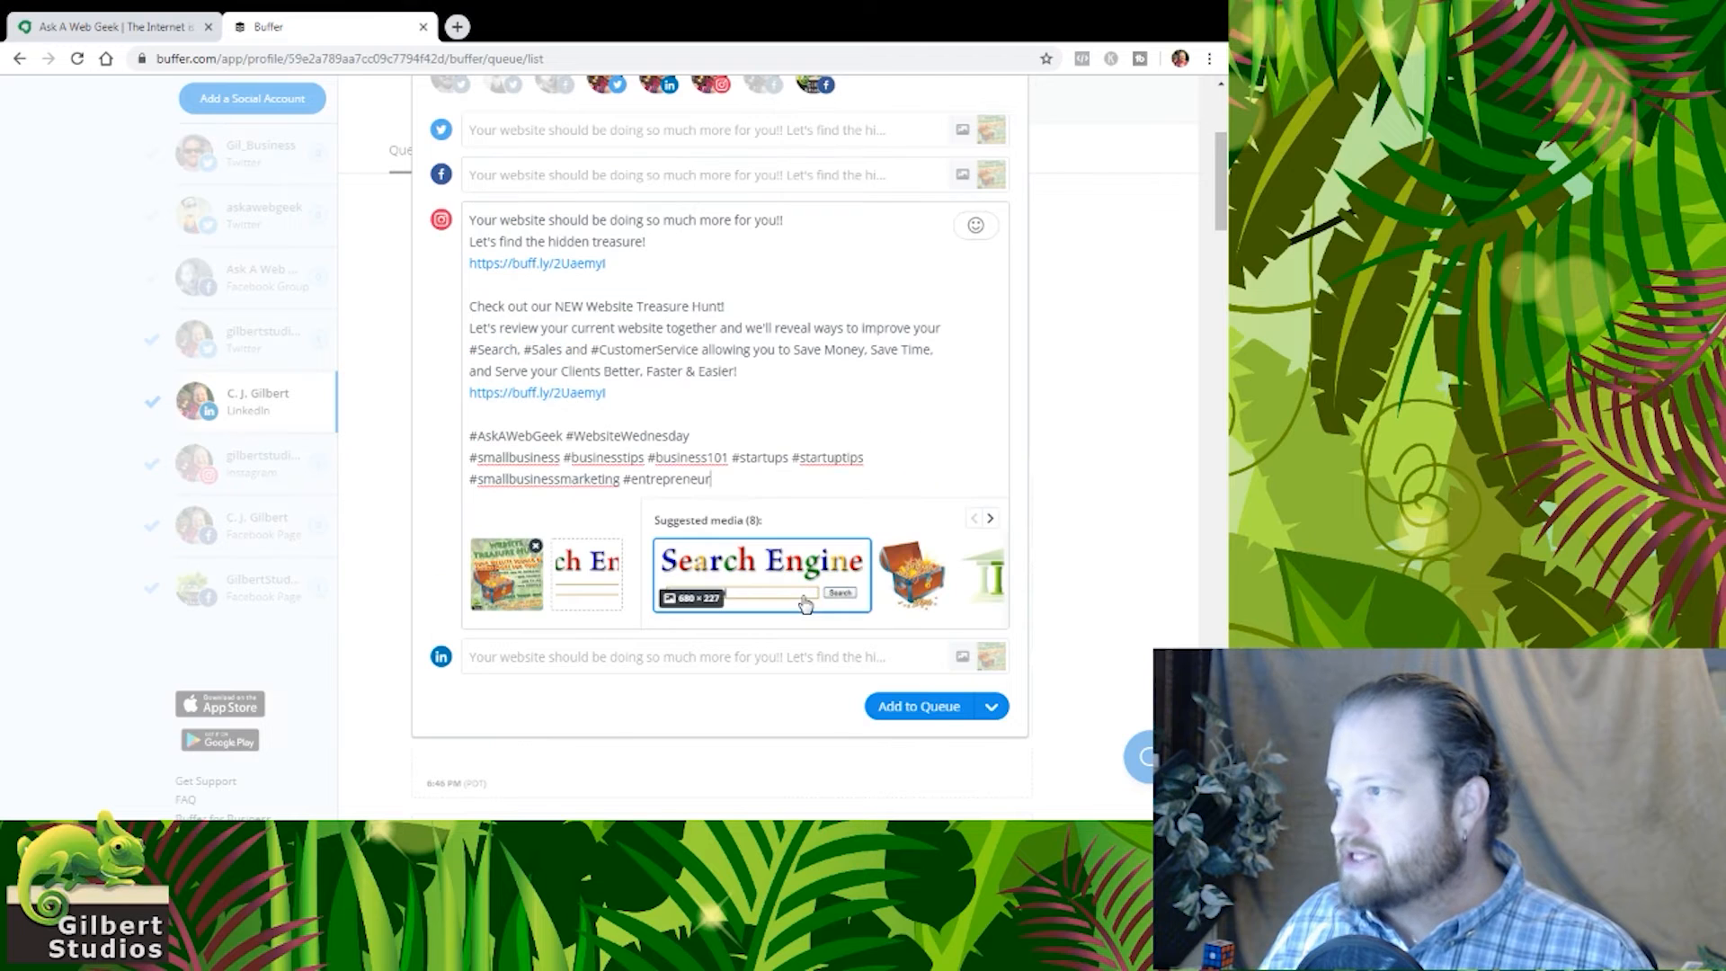
click(793, 262)
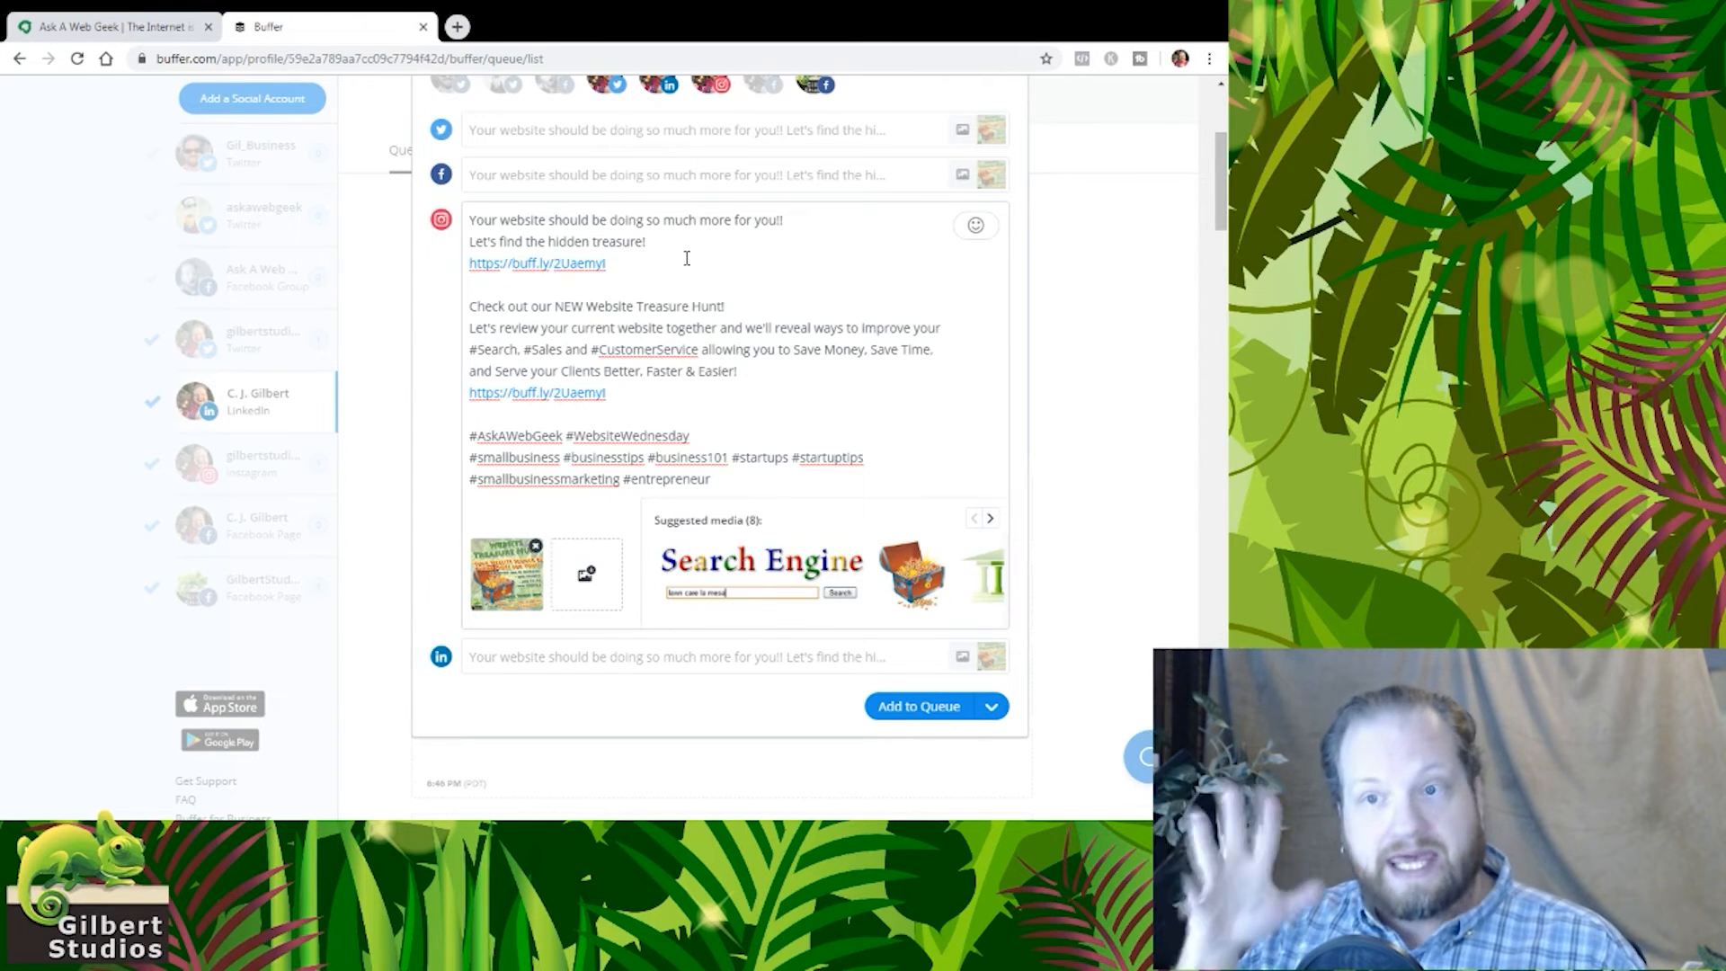
key(Return)
text(()
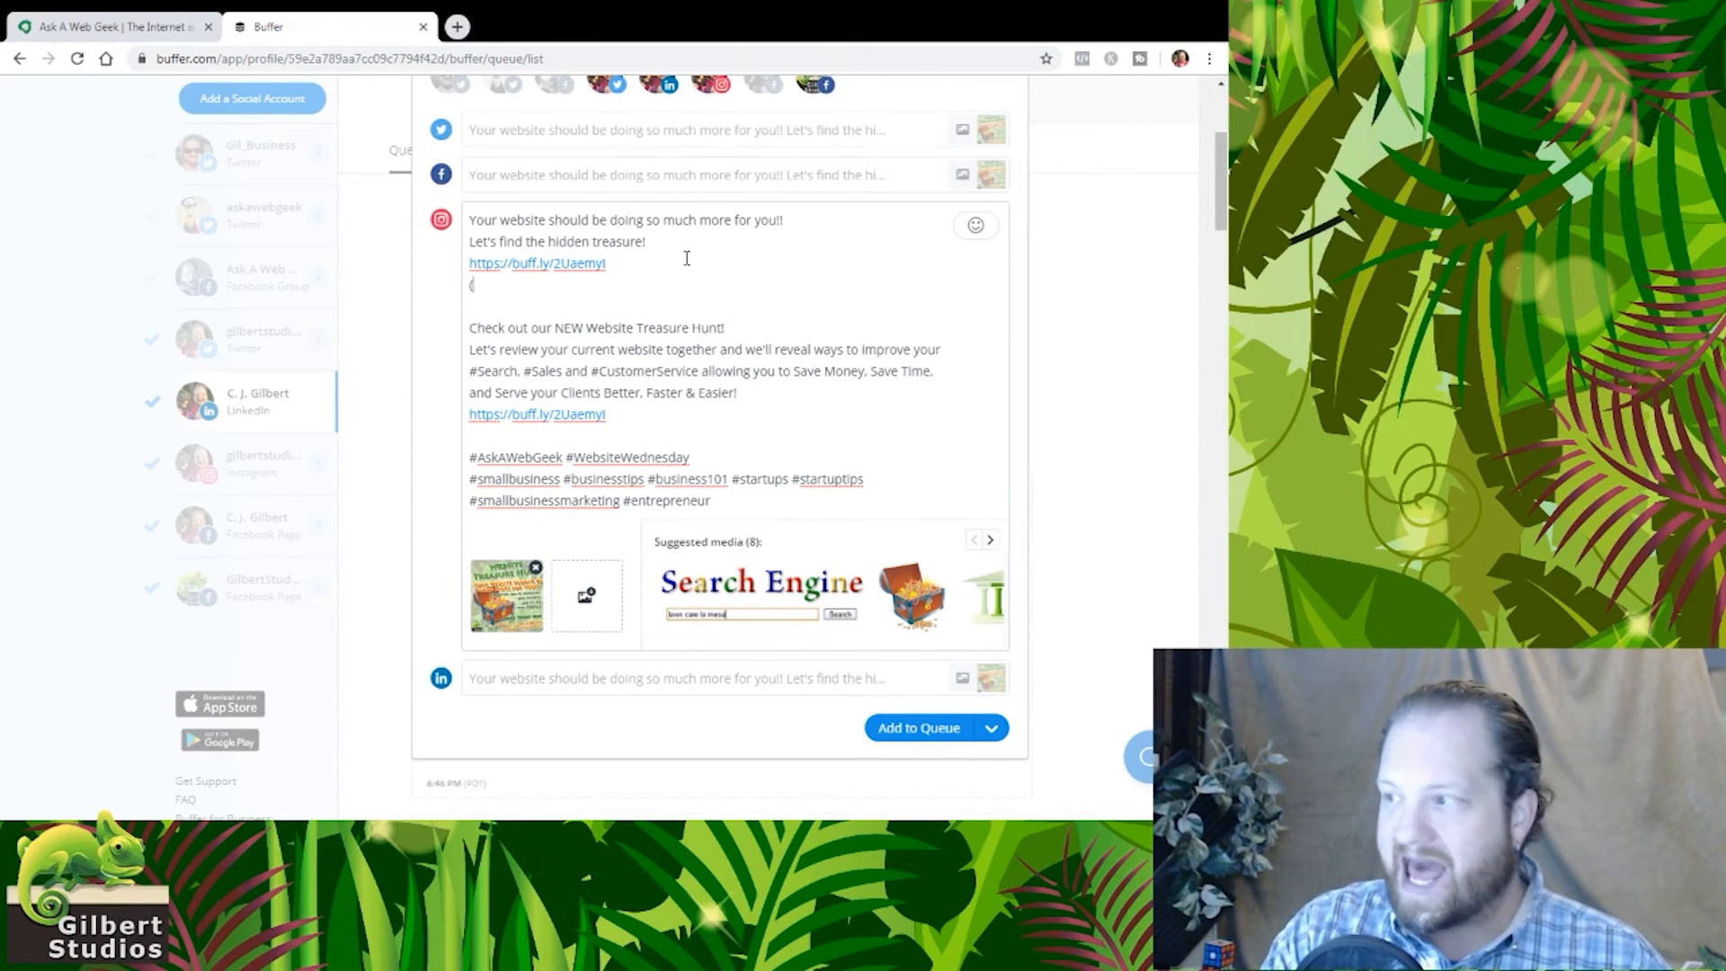
text(***)
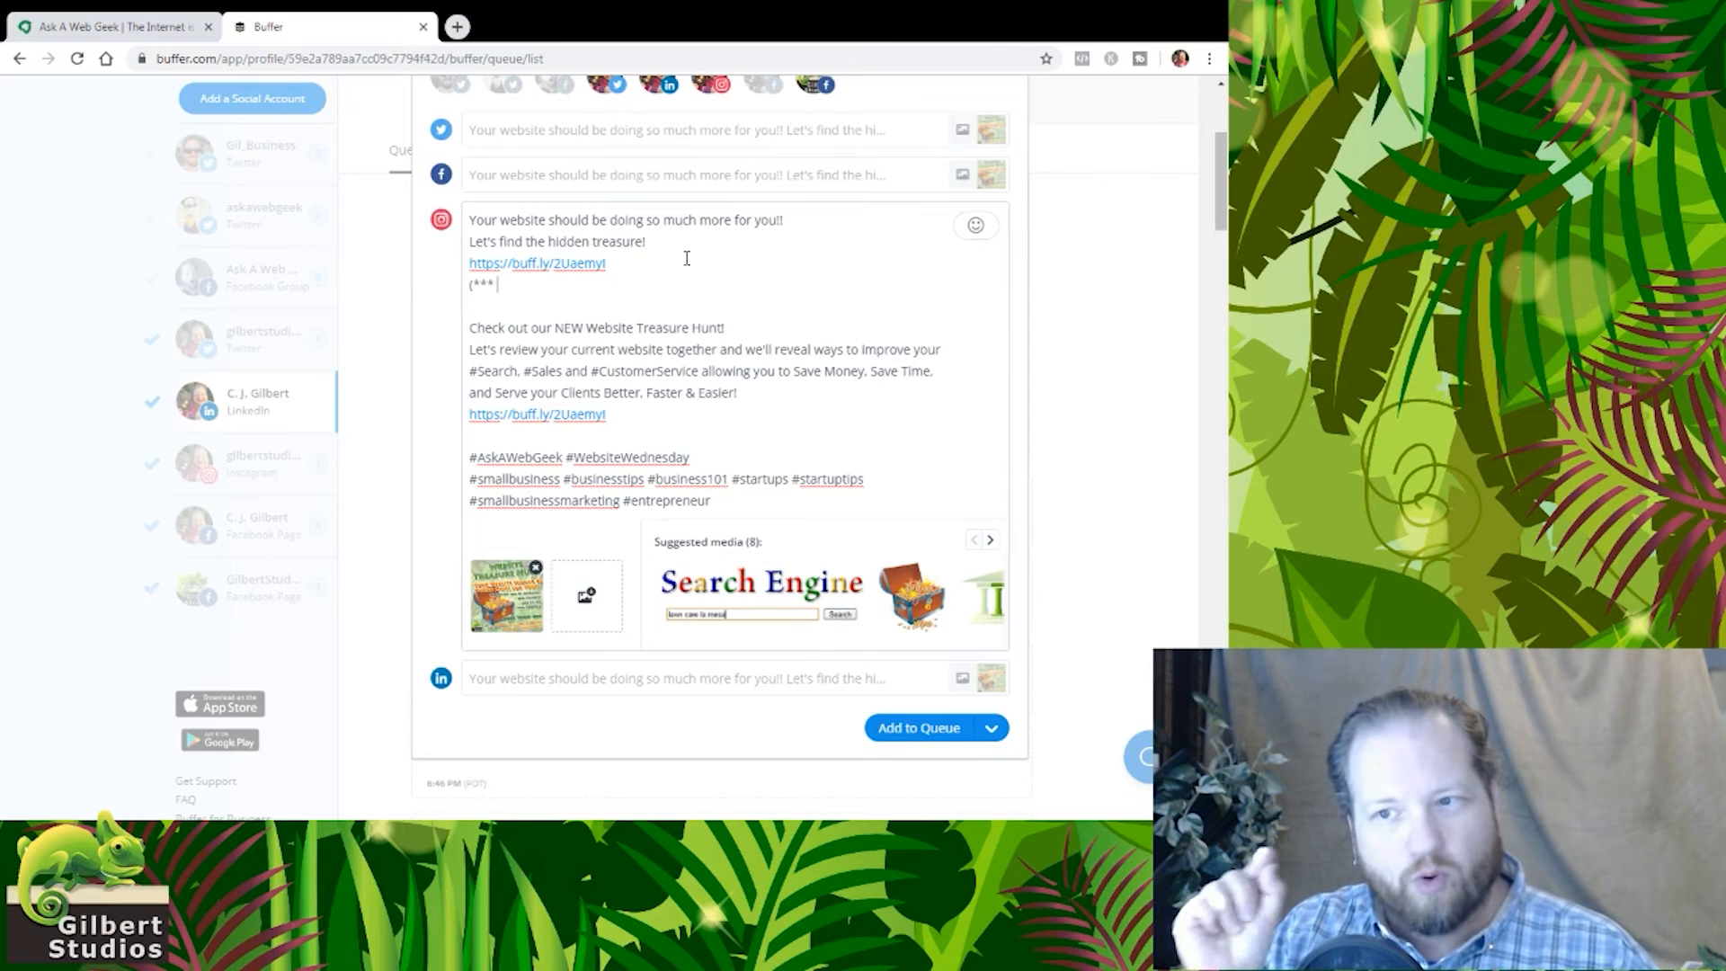
text( link)
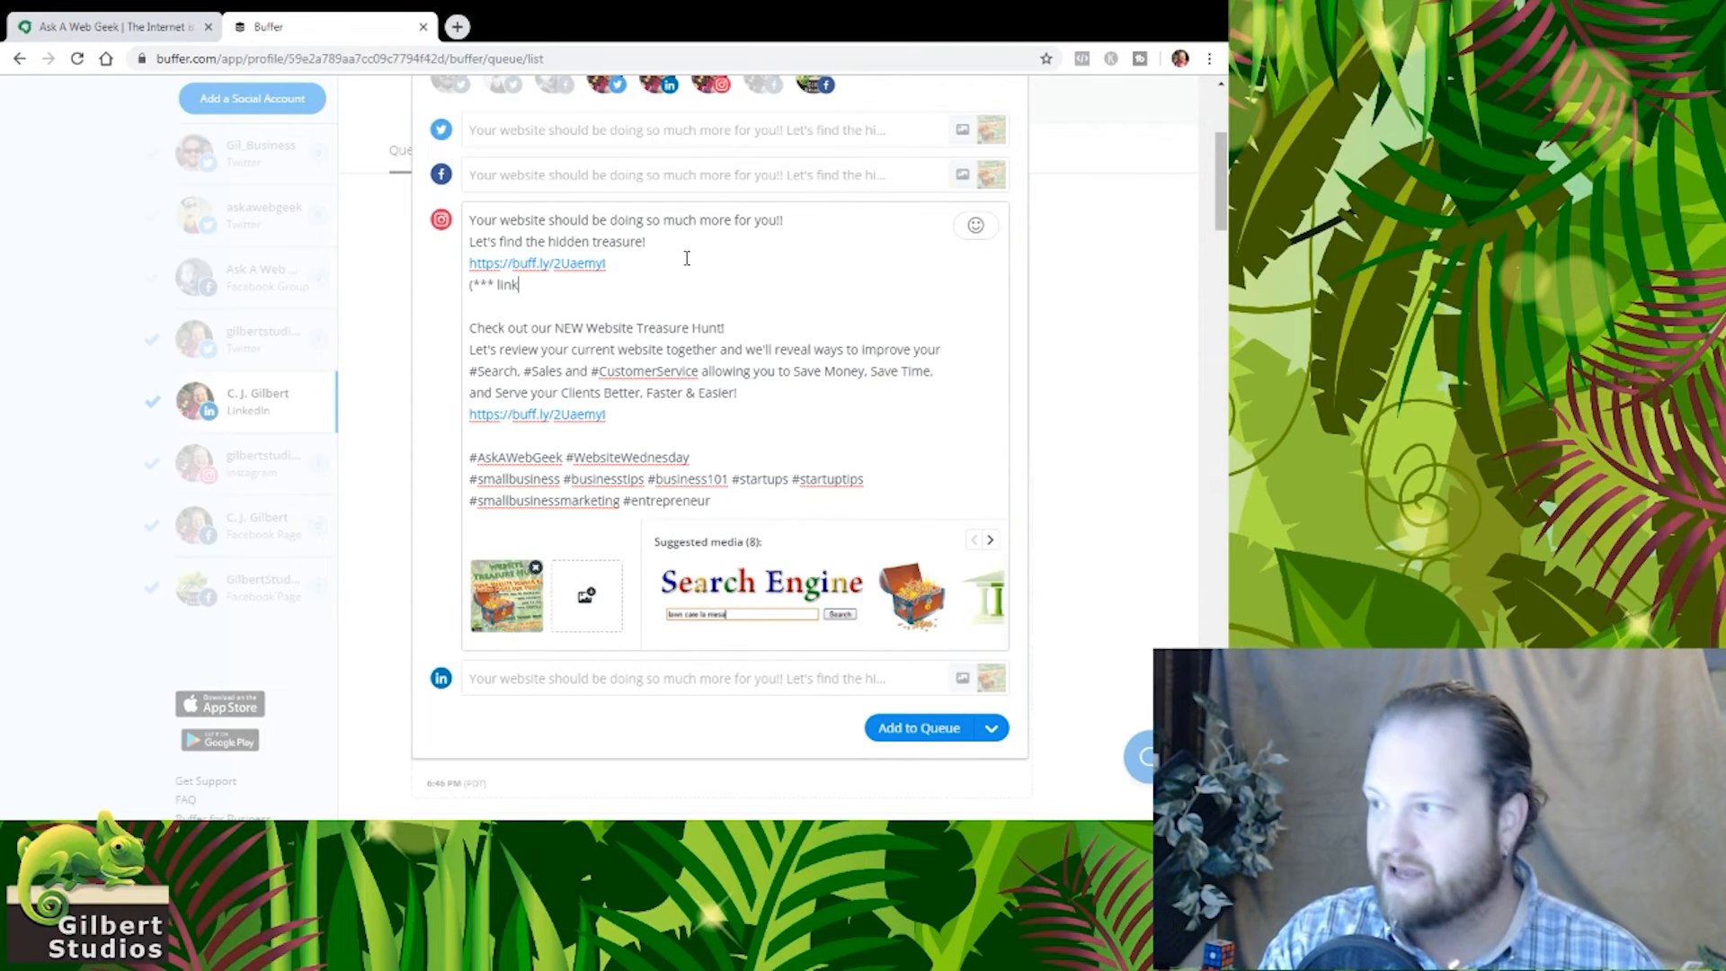
text( in prof)
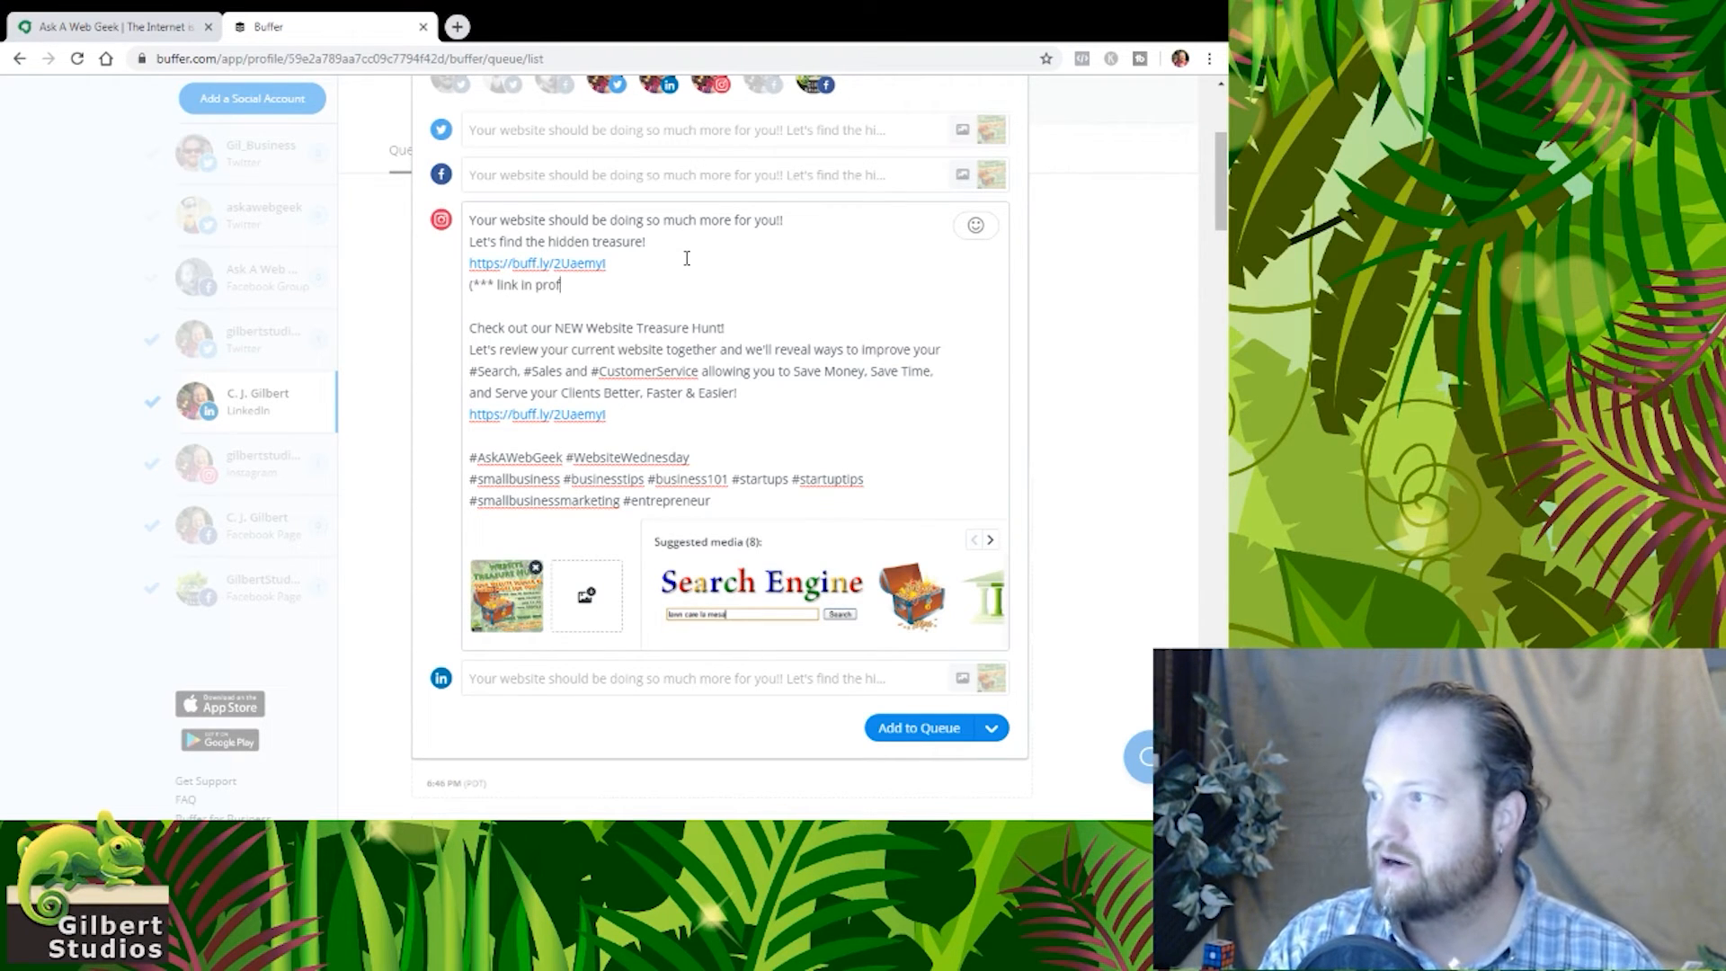
text(ile ***)
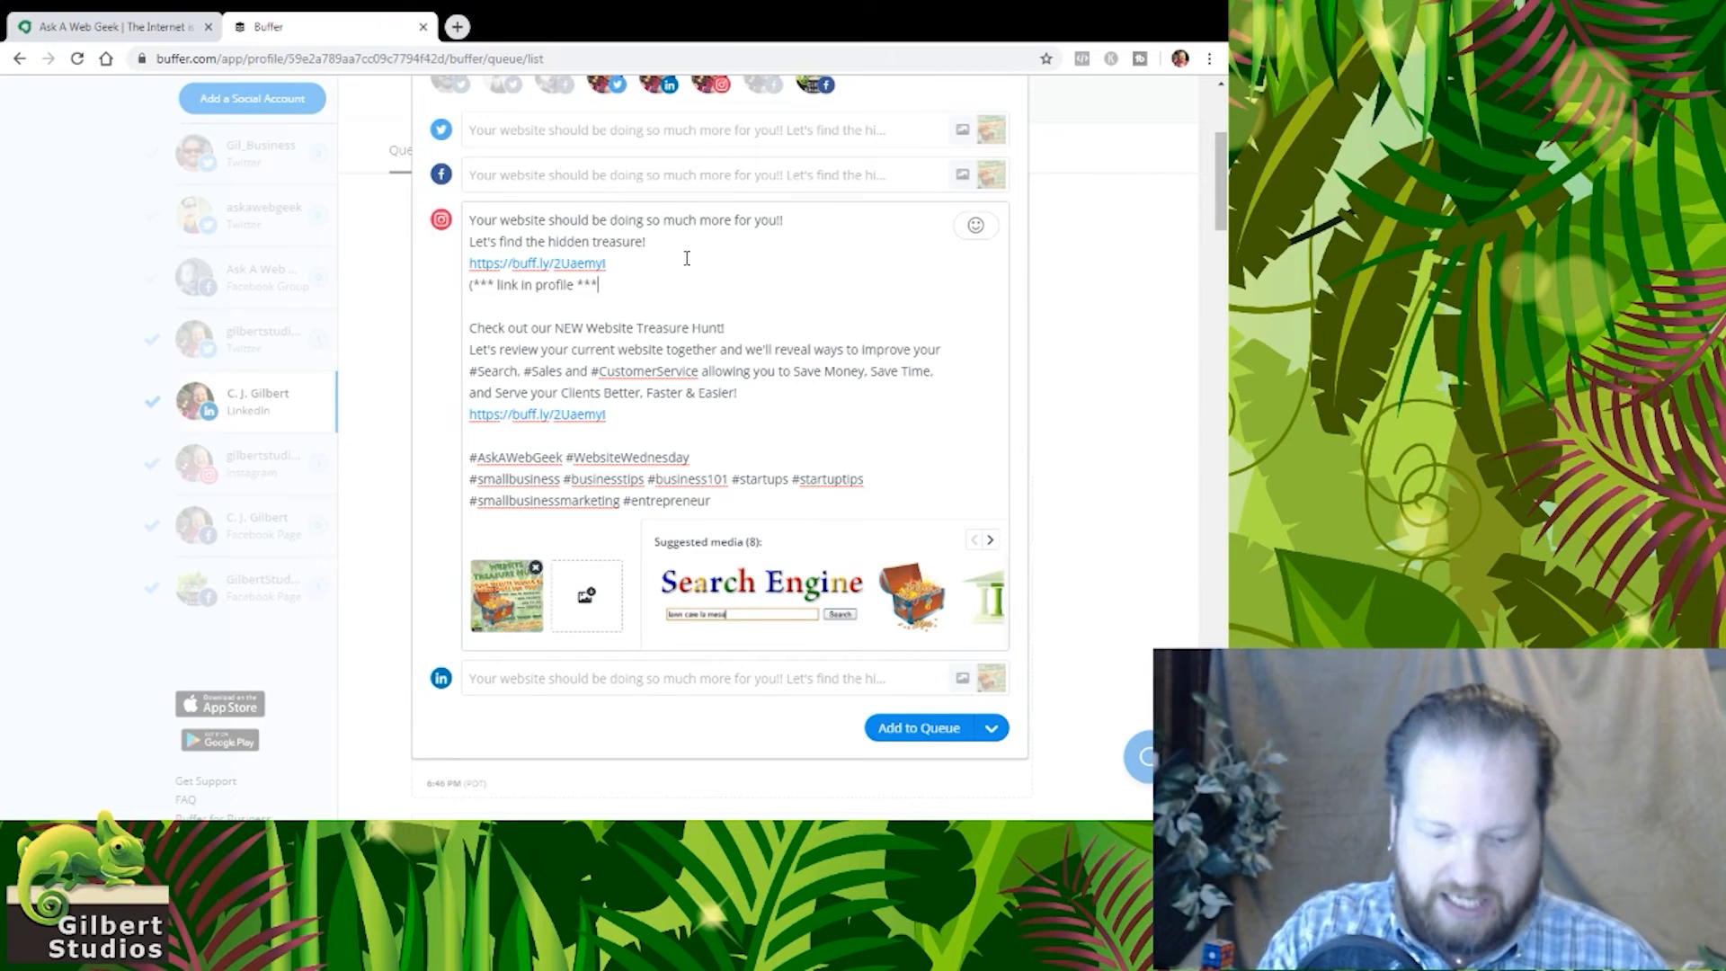
text())
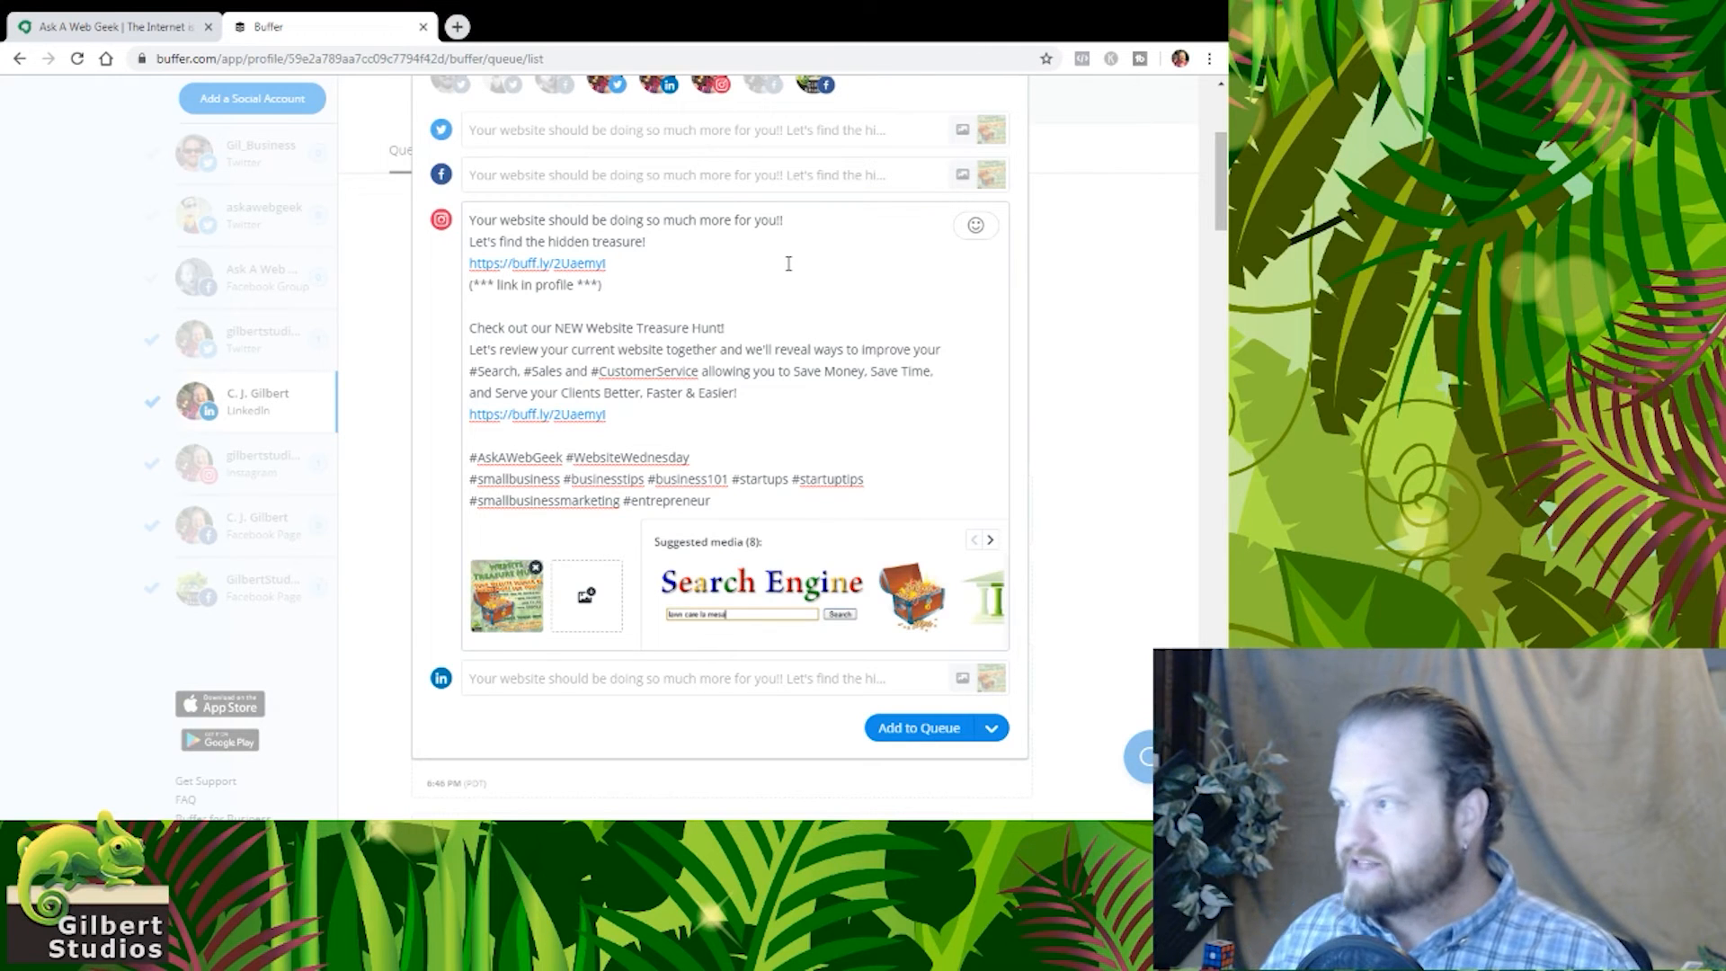
- Expand the LinkedIn version of the post, load the Linktree admin page in a new browser tab and return to Buffer
click(692, 685)
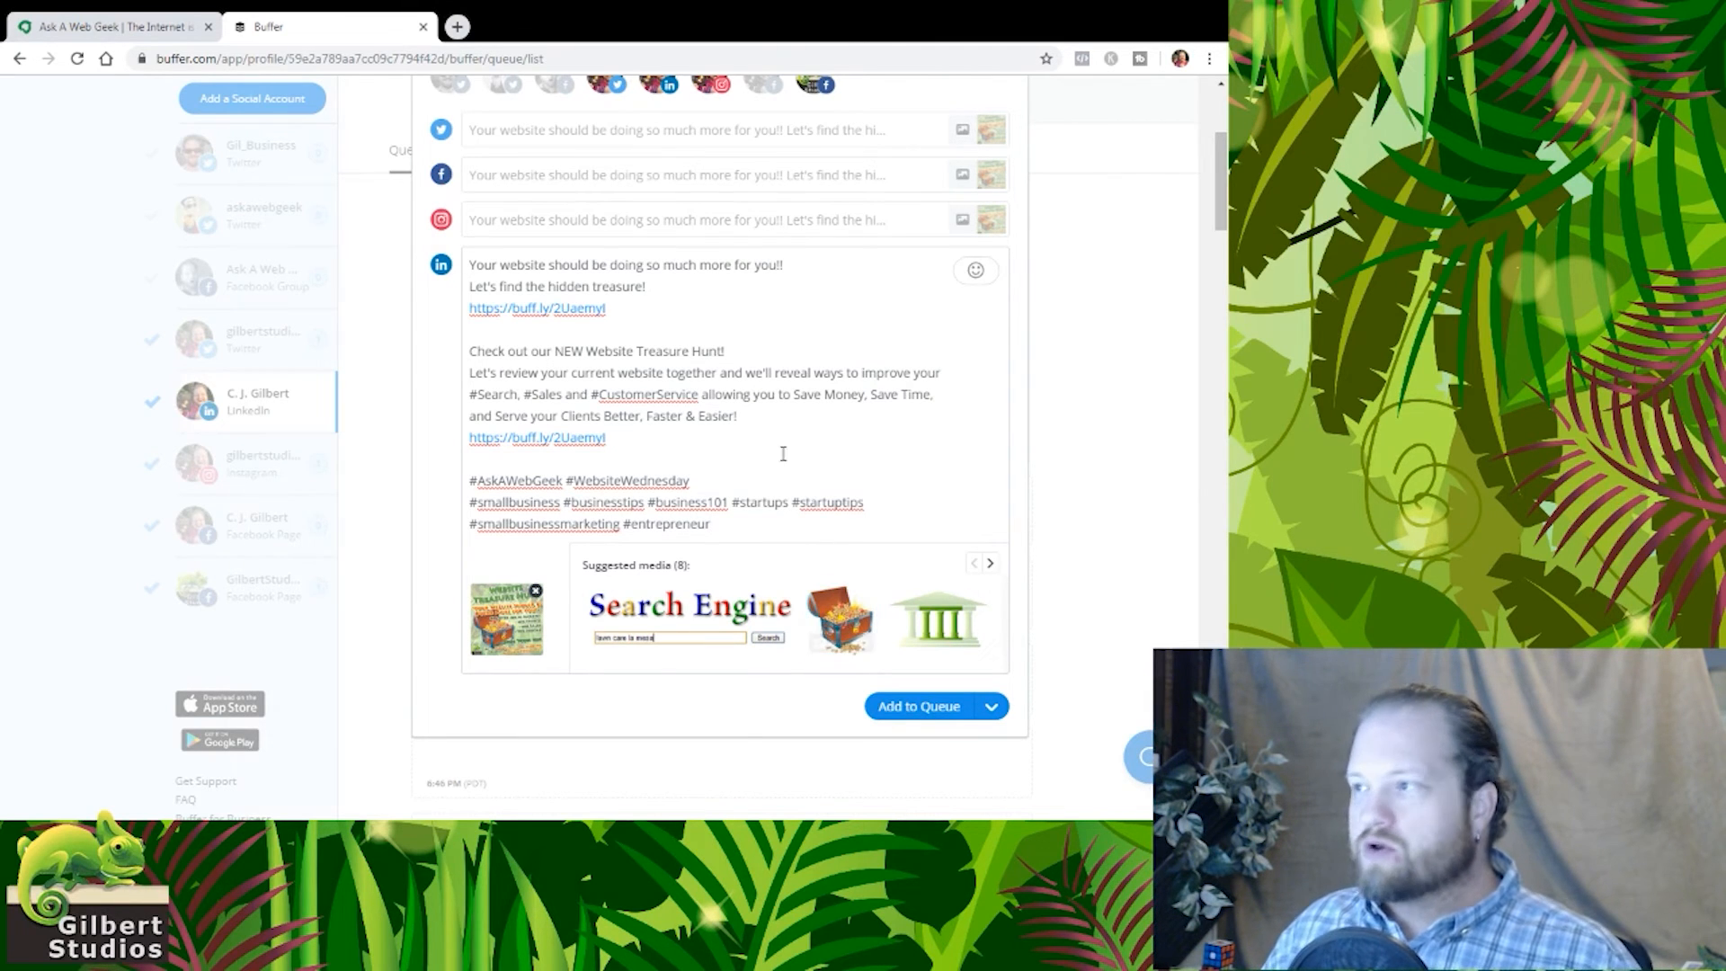
click(458, 27)
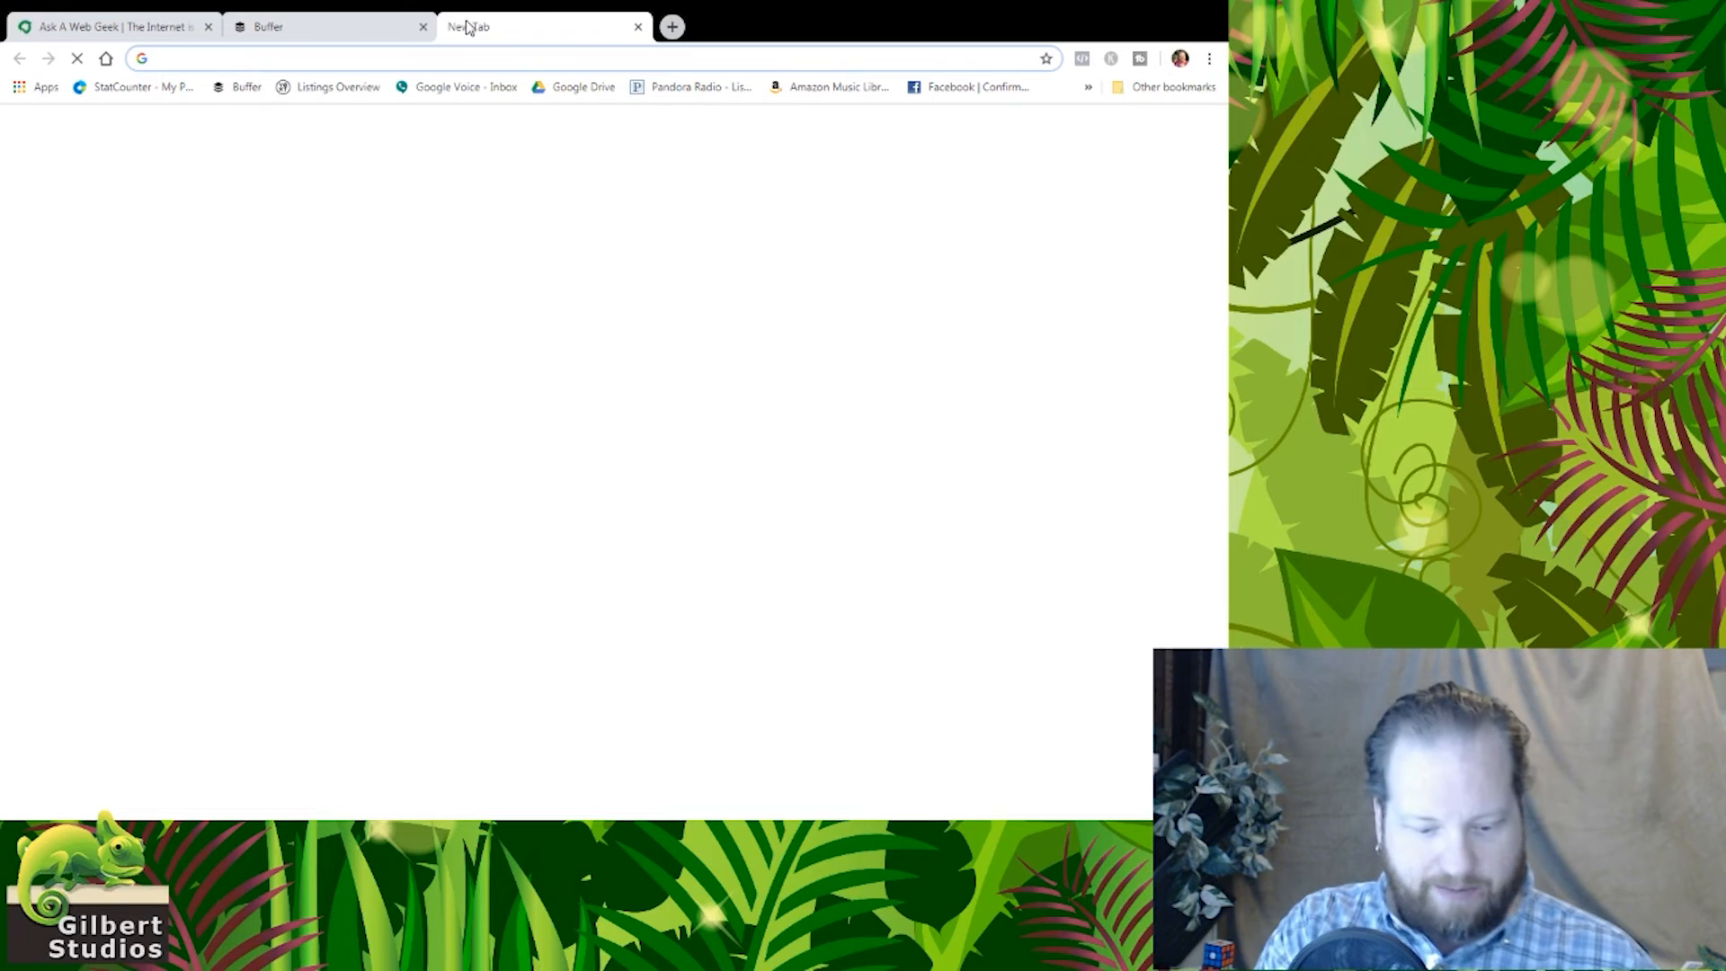
text(link)
key(Down)
key(Down)
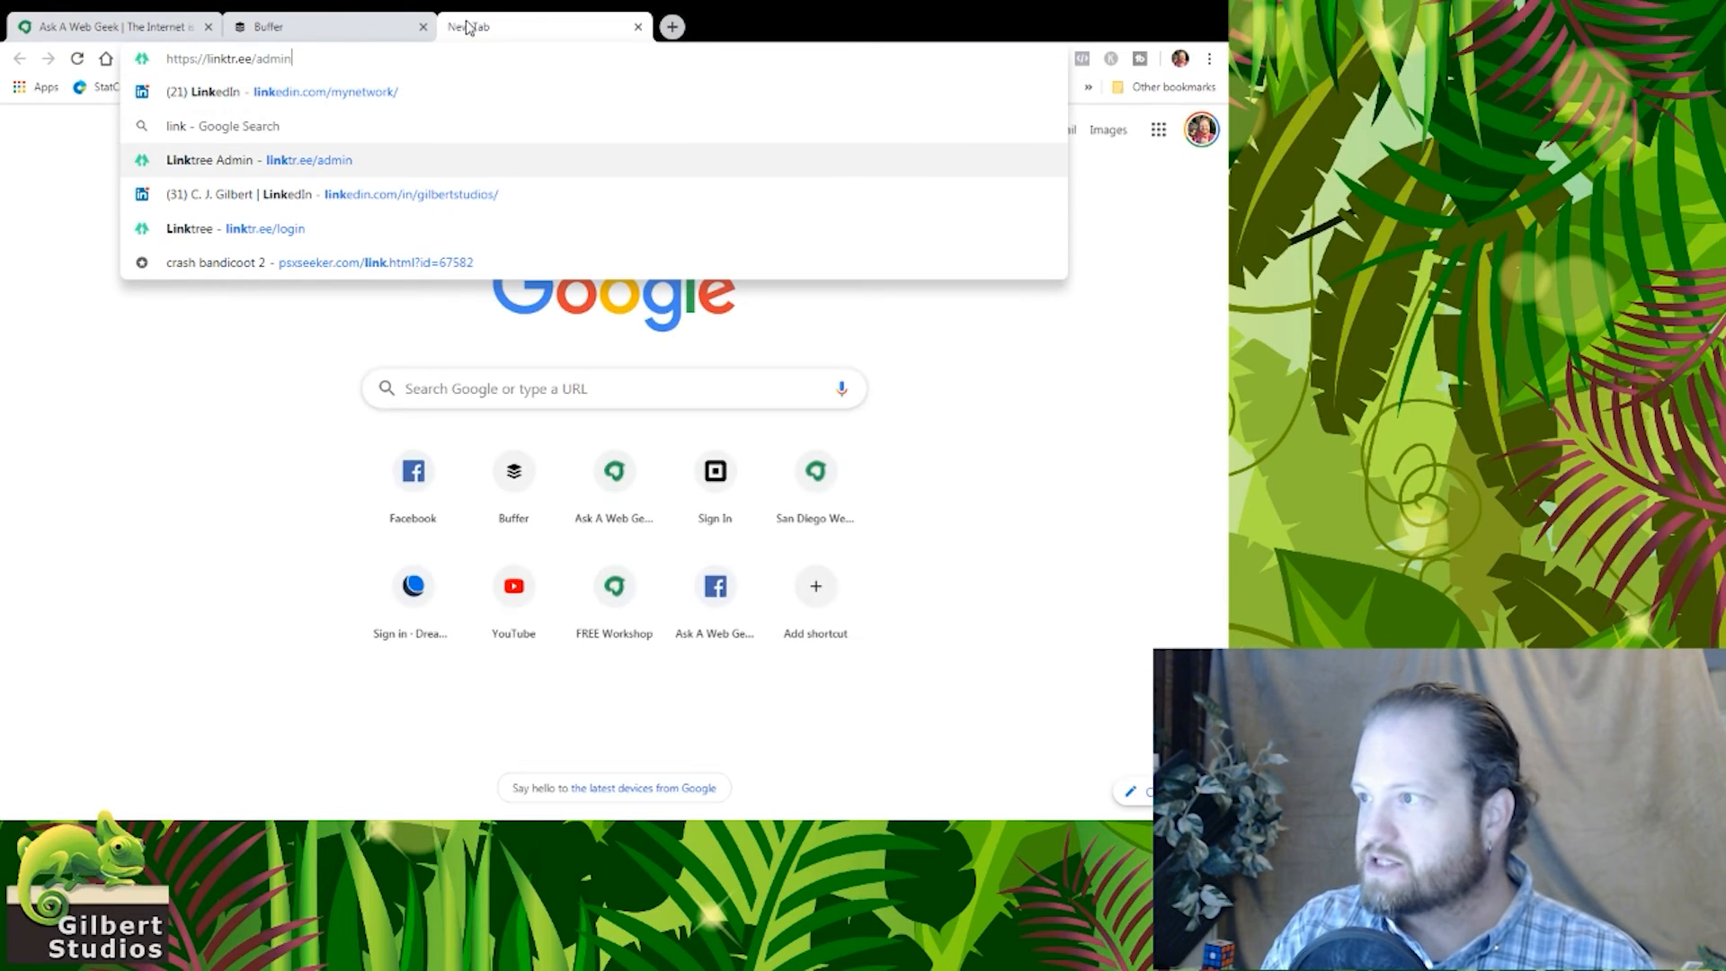
key(Return)
click(347, 28)
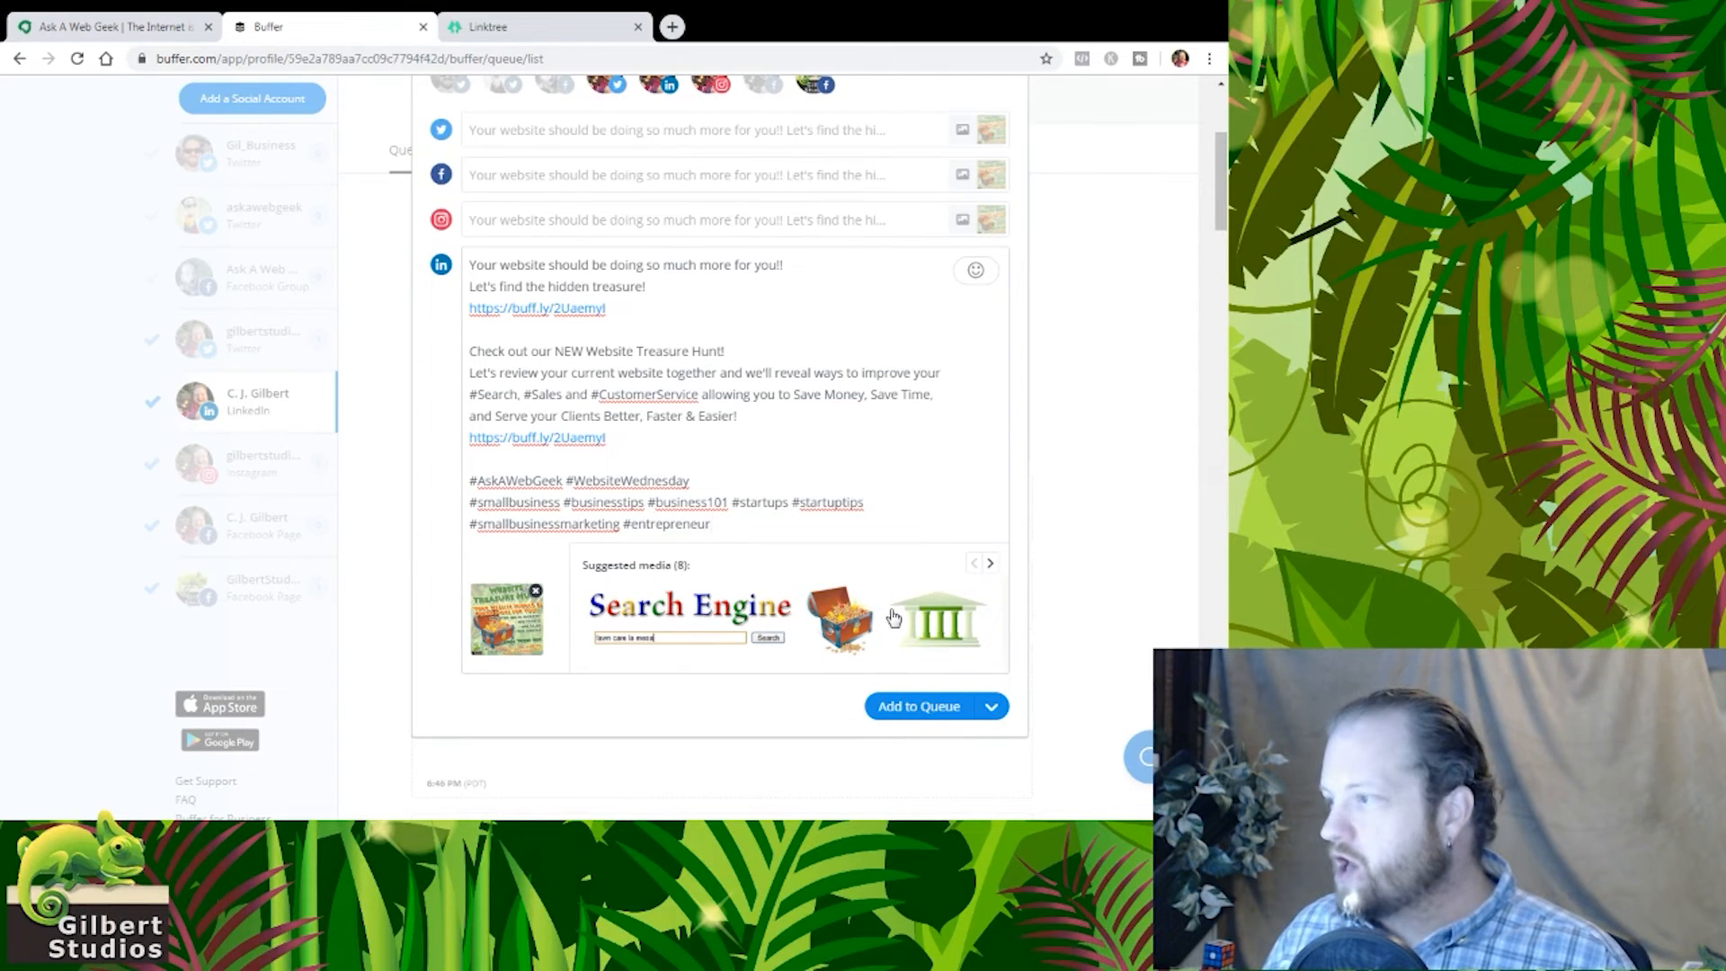
- Schedule the customized posts for October 16, 2019 at 03:07 pm instead of adding them to the queue
click(989, 709)
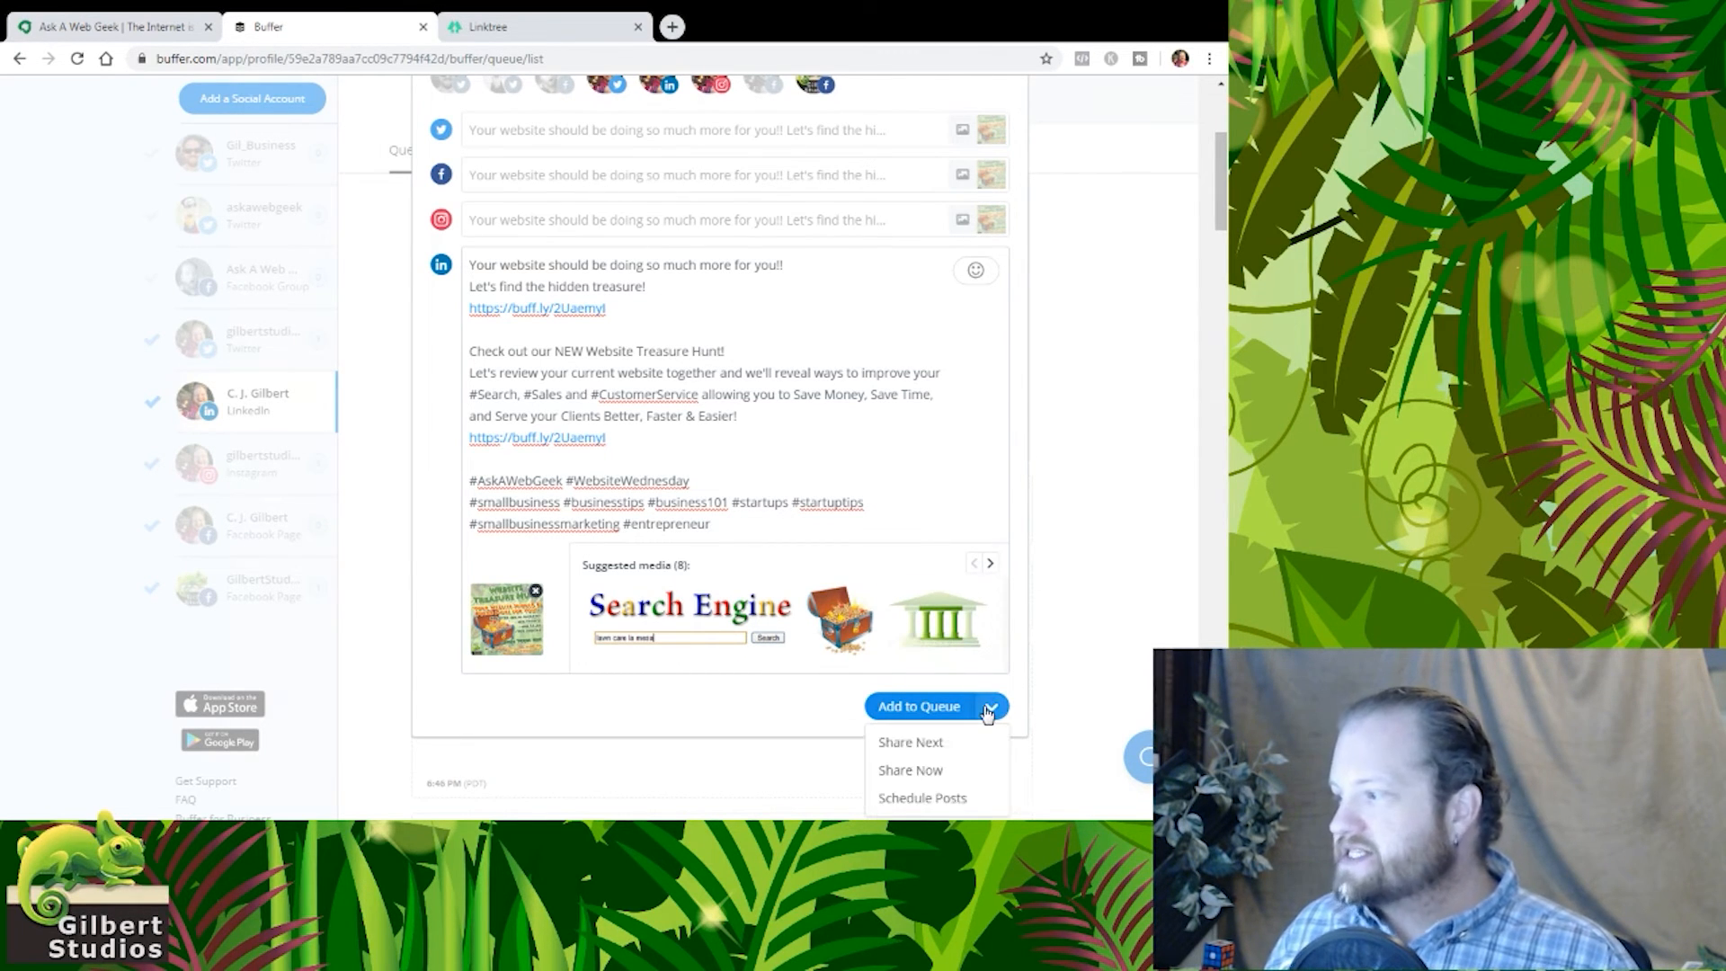
click(960, 798)
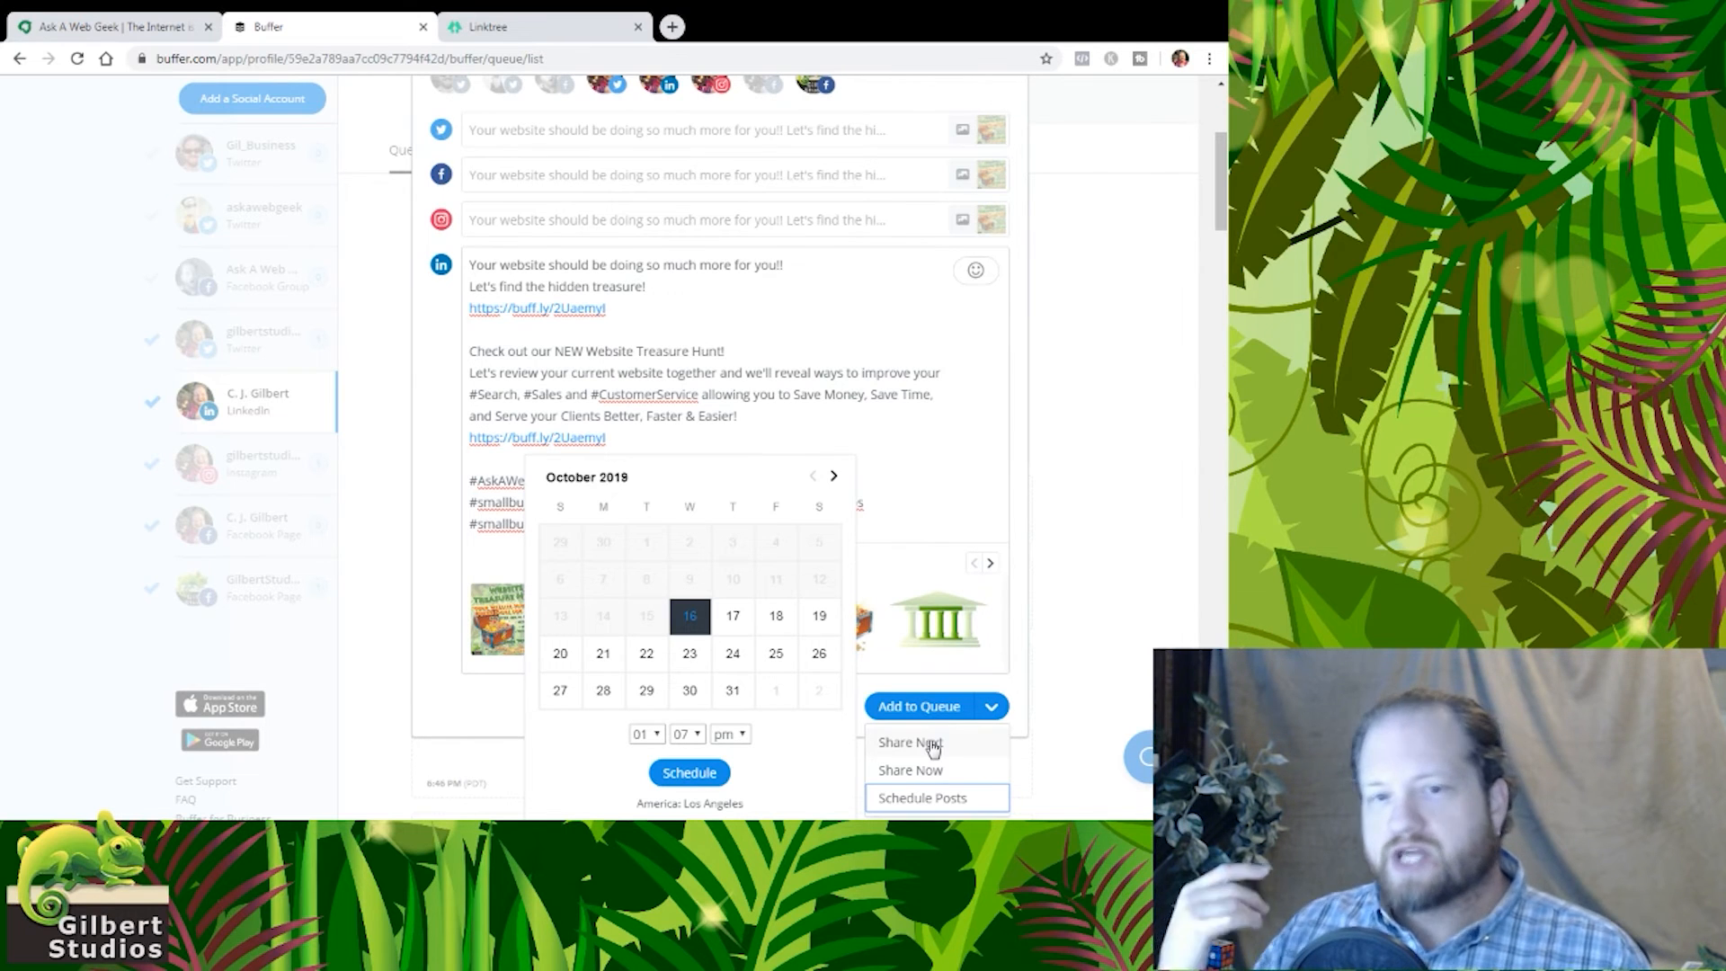
click(640, 735)
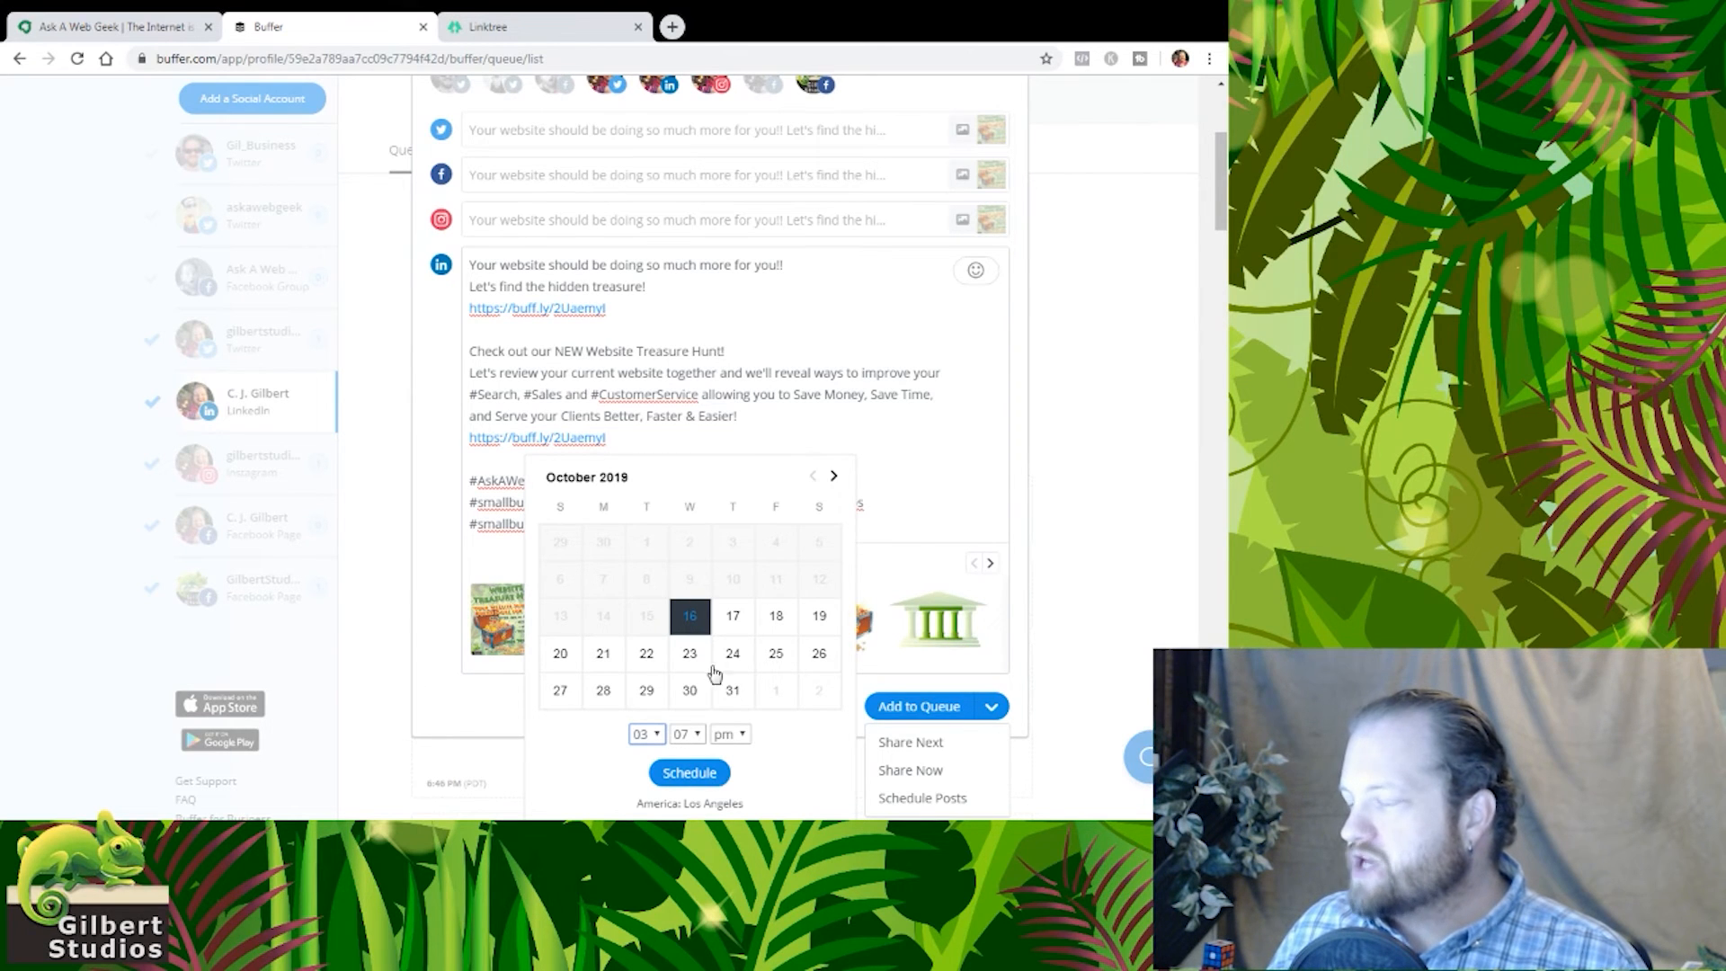
scroll(733, 717, down, 2)
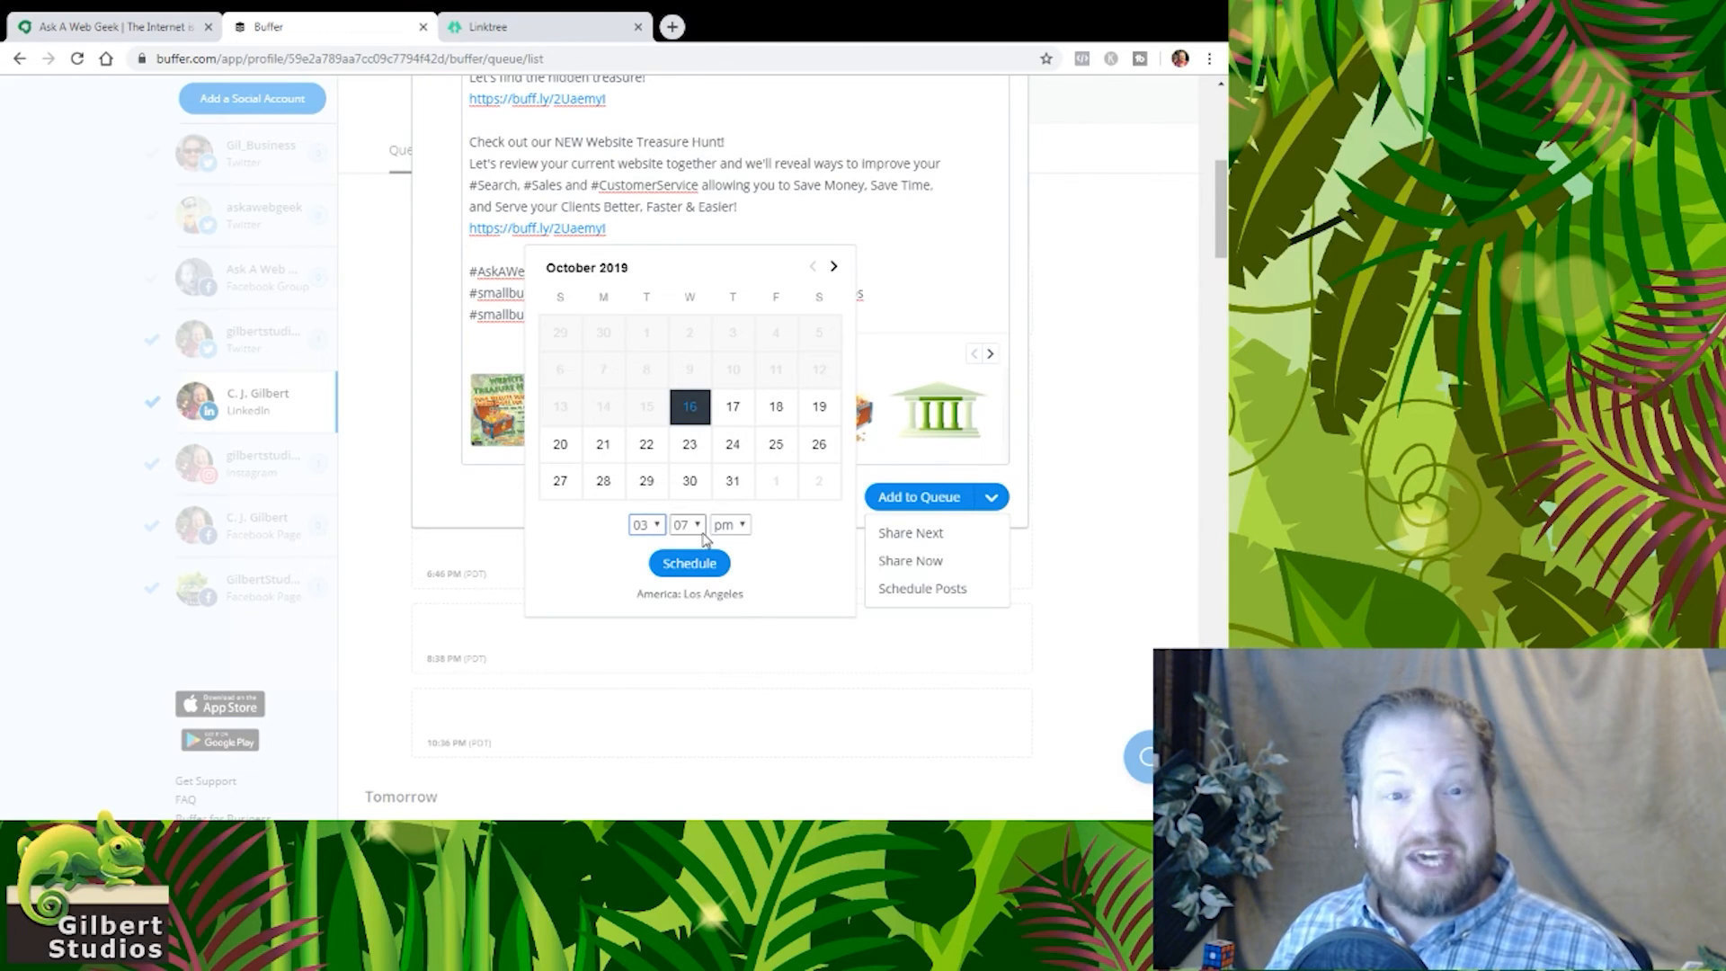
click(691, 565)
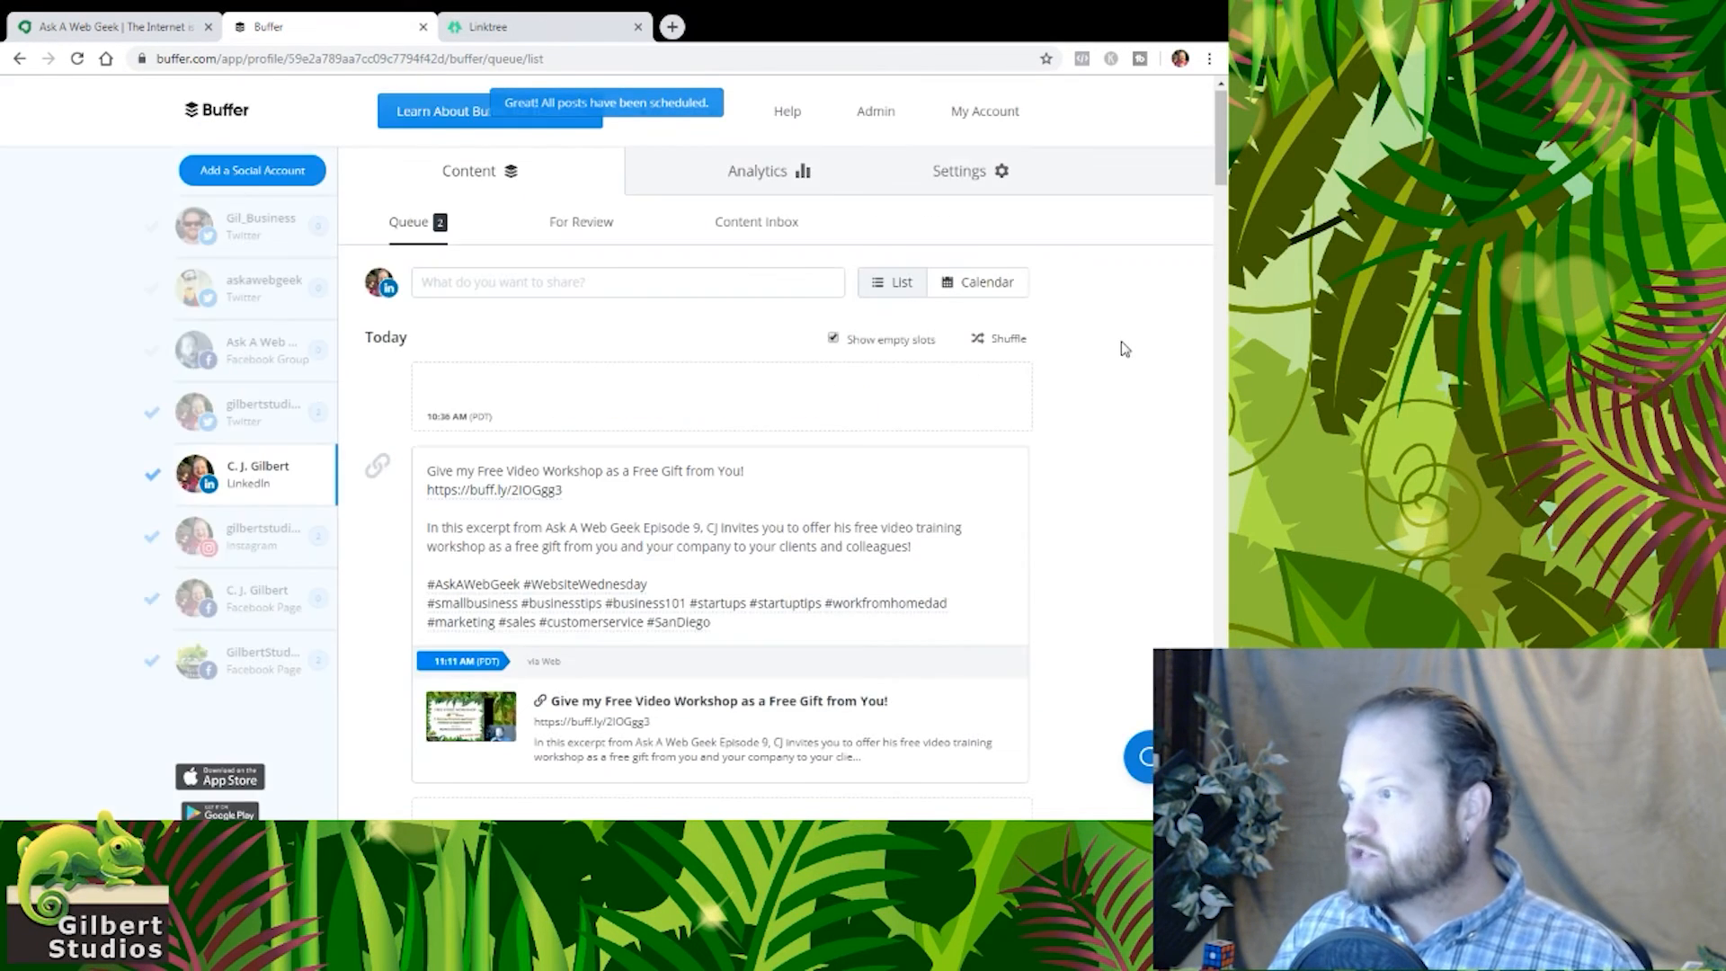
- Examine today's LinkedIn queue, checking the Website Treasure Hunt post's place among the other post and the empty time slots
scroll(975, 374, down, 2)
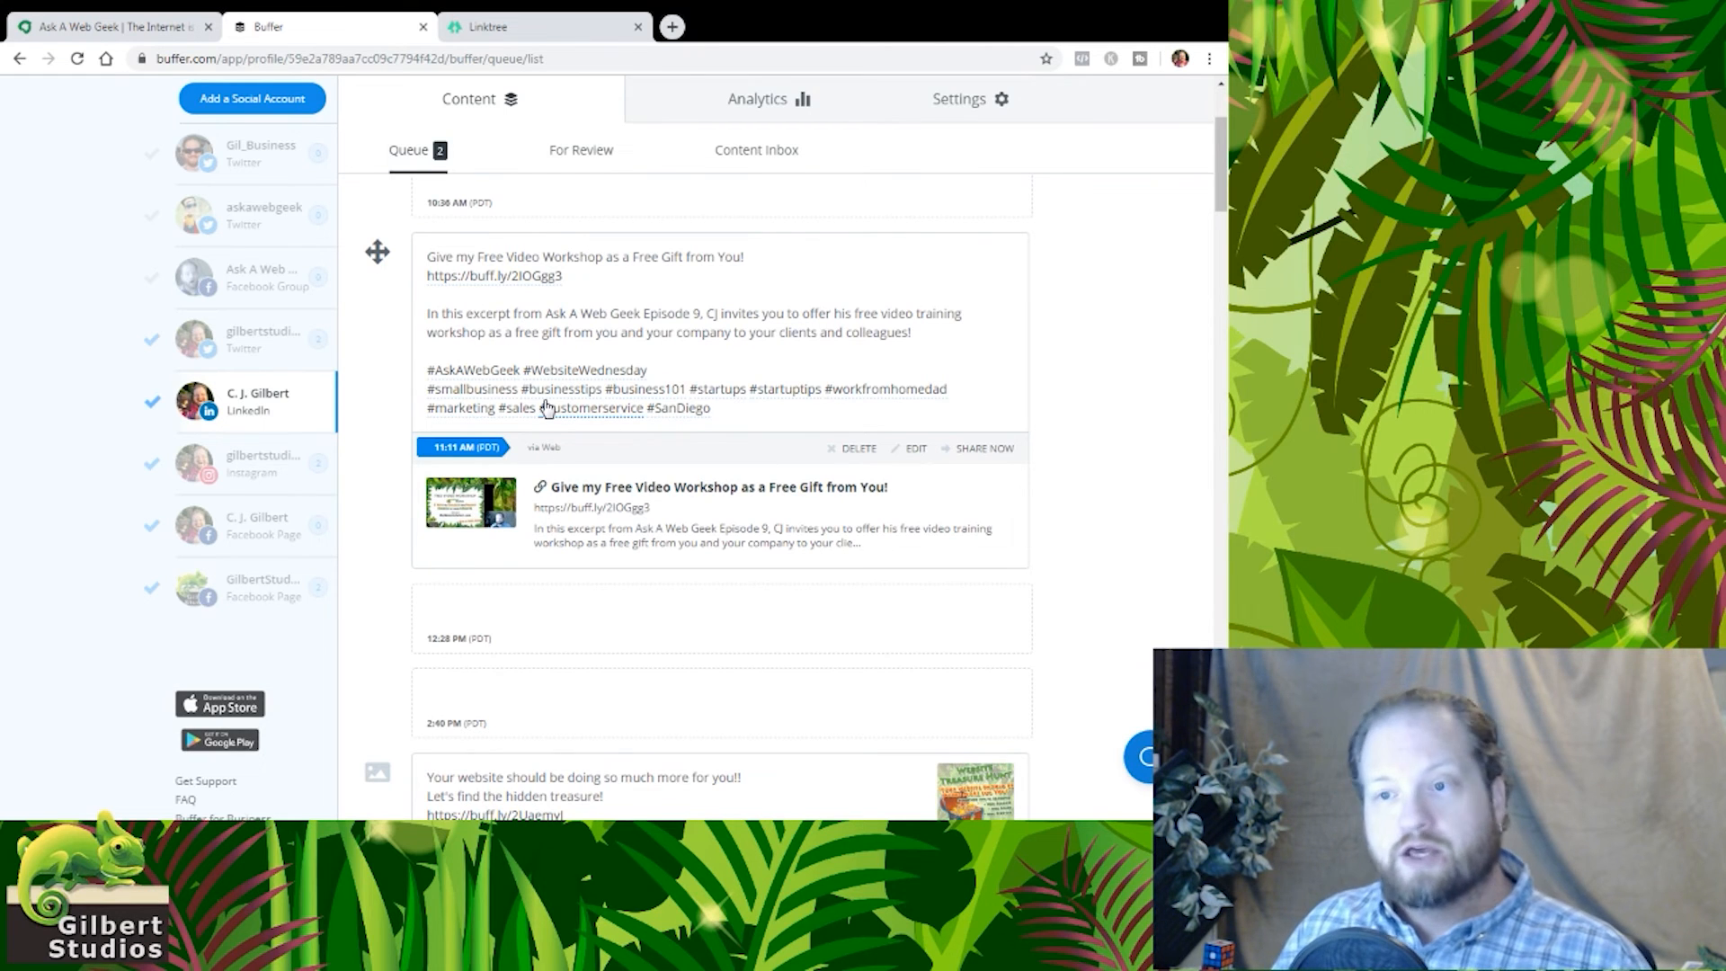
scroll(547, 407, down, 5)
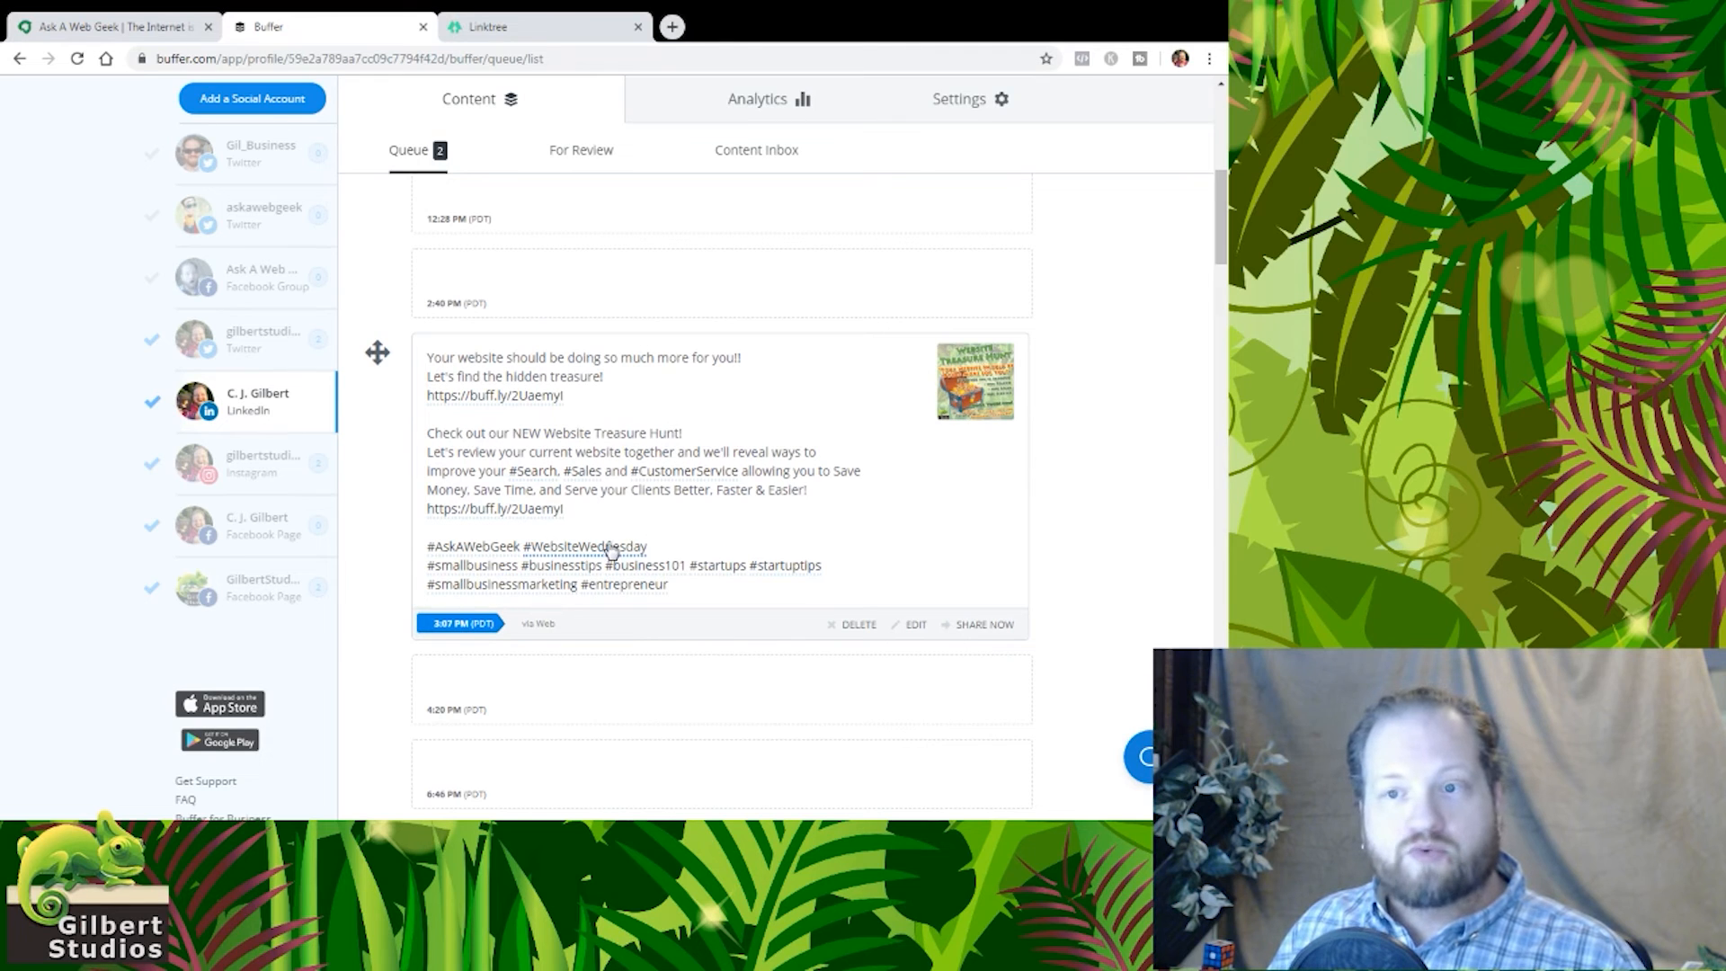
scroll(641, 547, down, 2)
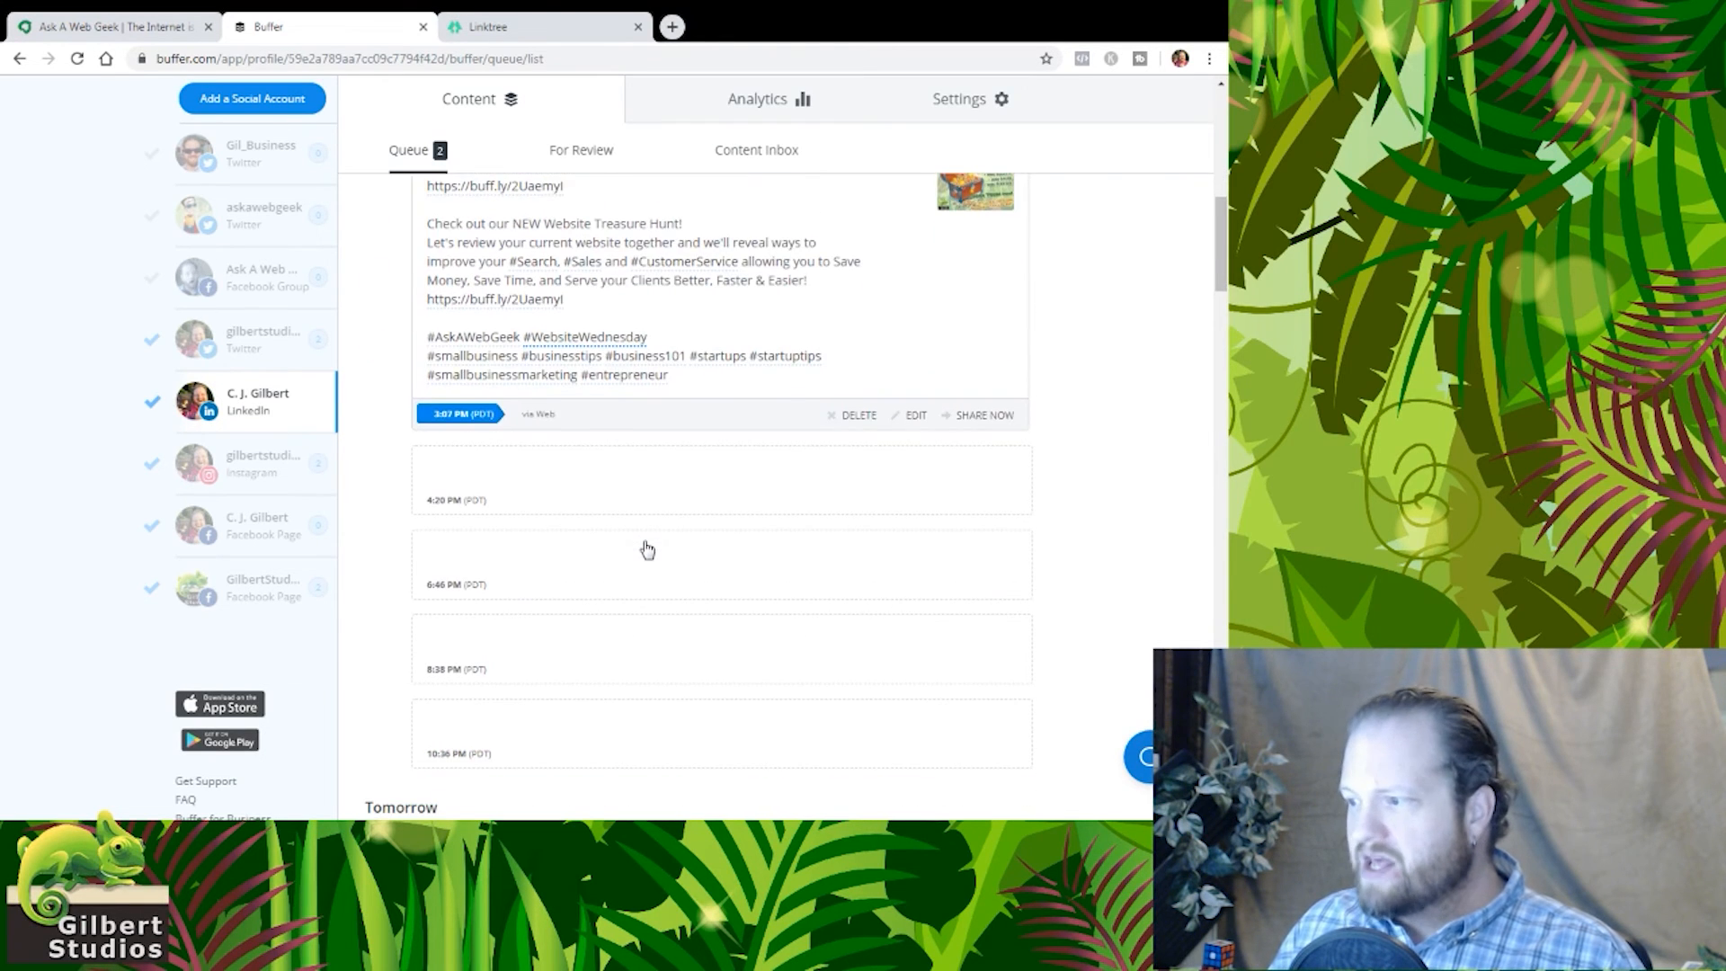
scroll(643, 548, down, 2)
scroll(644, 547, up, 2)
scroll(644, 548, up, 4)
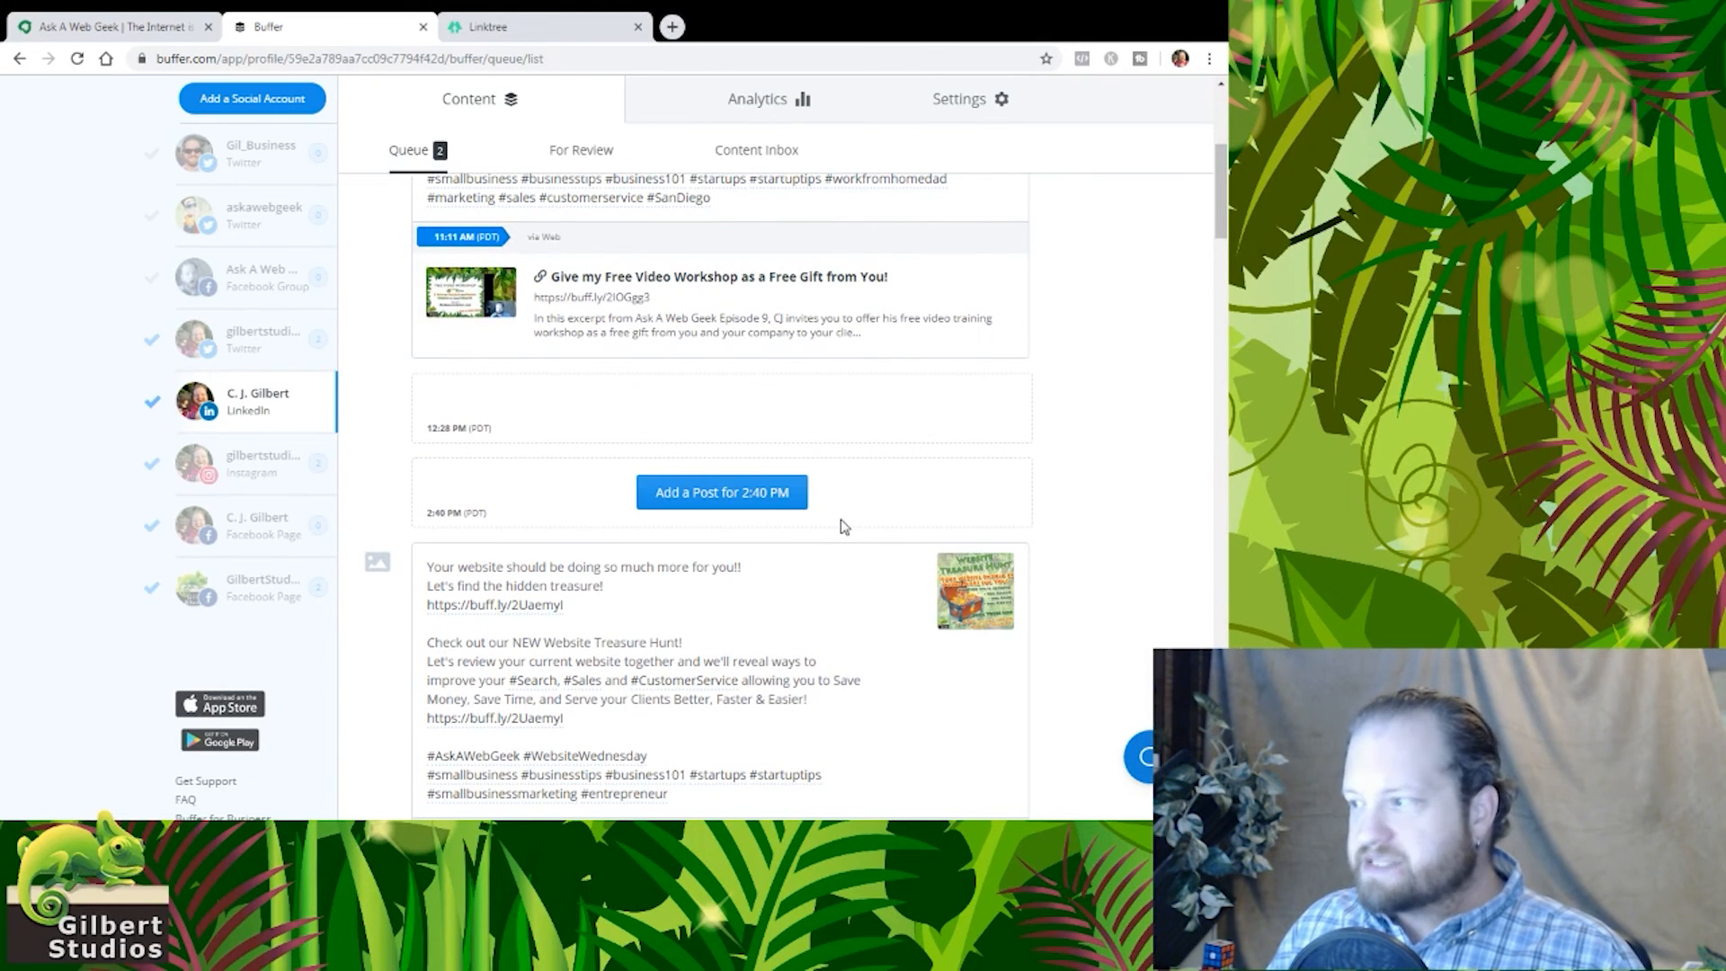
scroll(840, 525, down, 4)
scroll(854, 520, up, 4)
scroll(858, 517, up, 2)
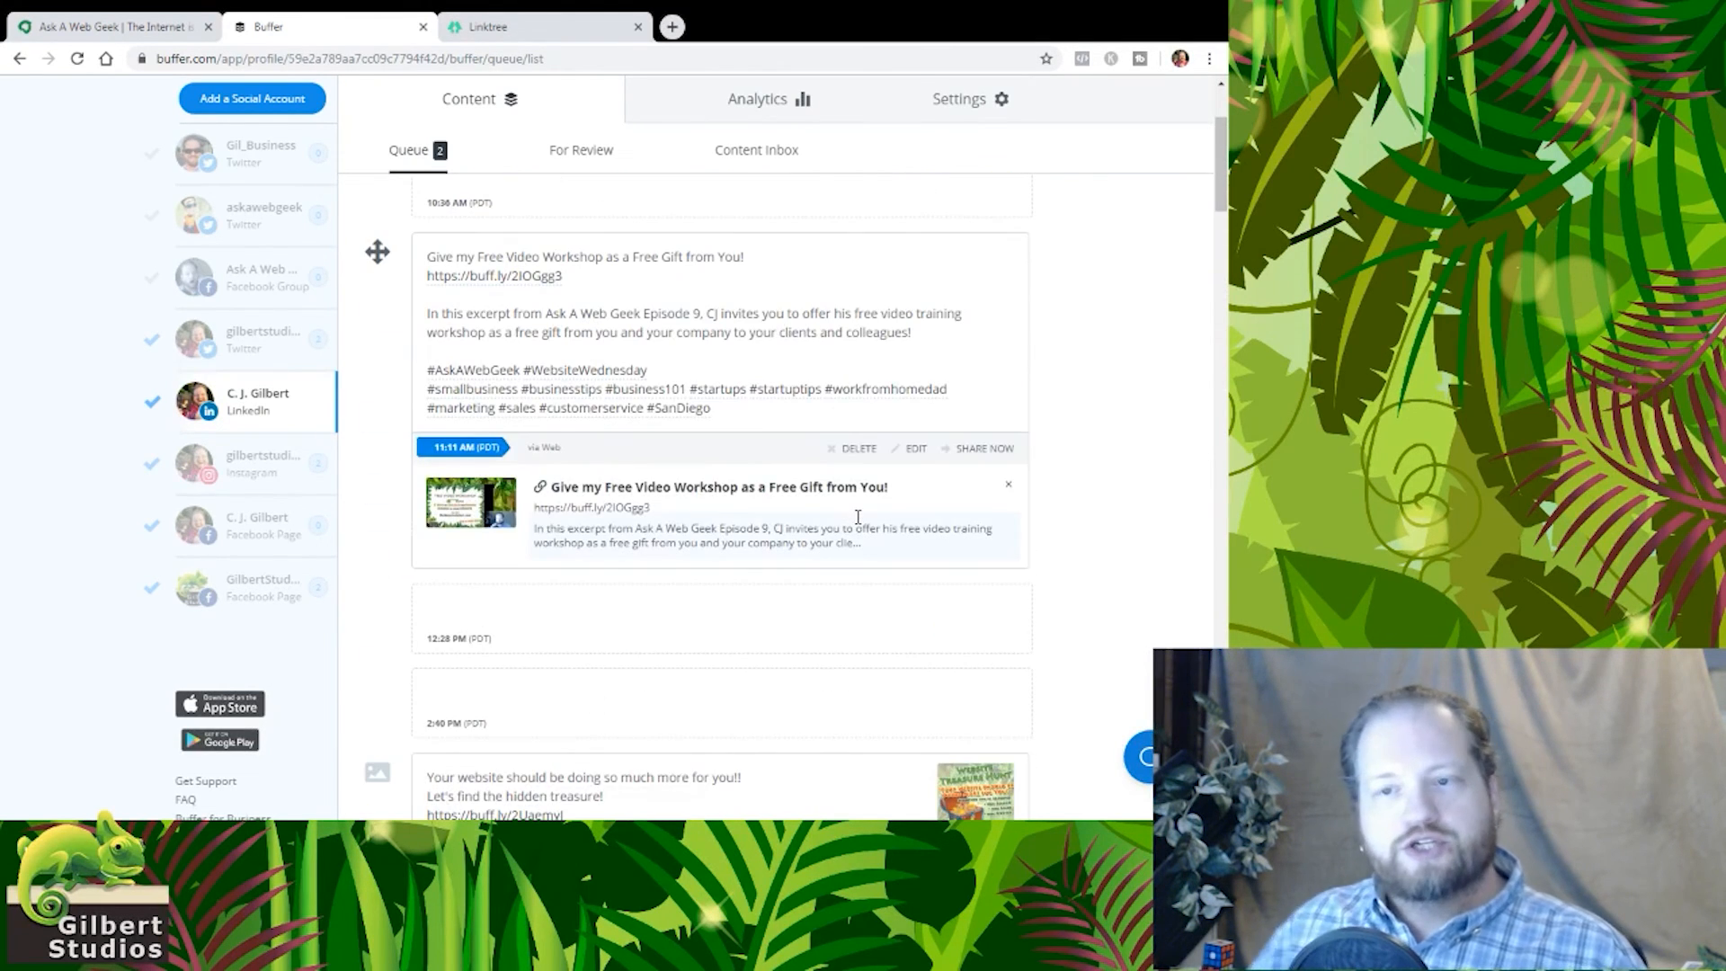